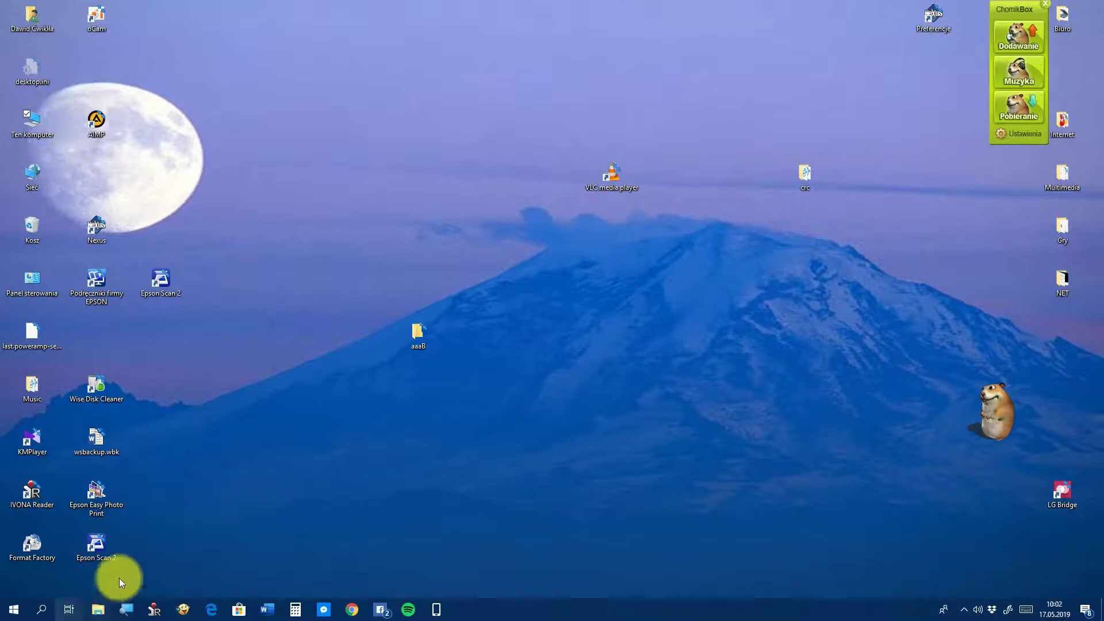
# Switch to Google Chrome, search Google for "viper audio" and open the ViPER's Audio official English website
pyautogui.click(352, 611)
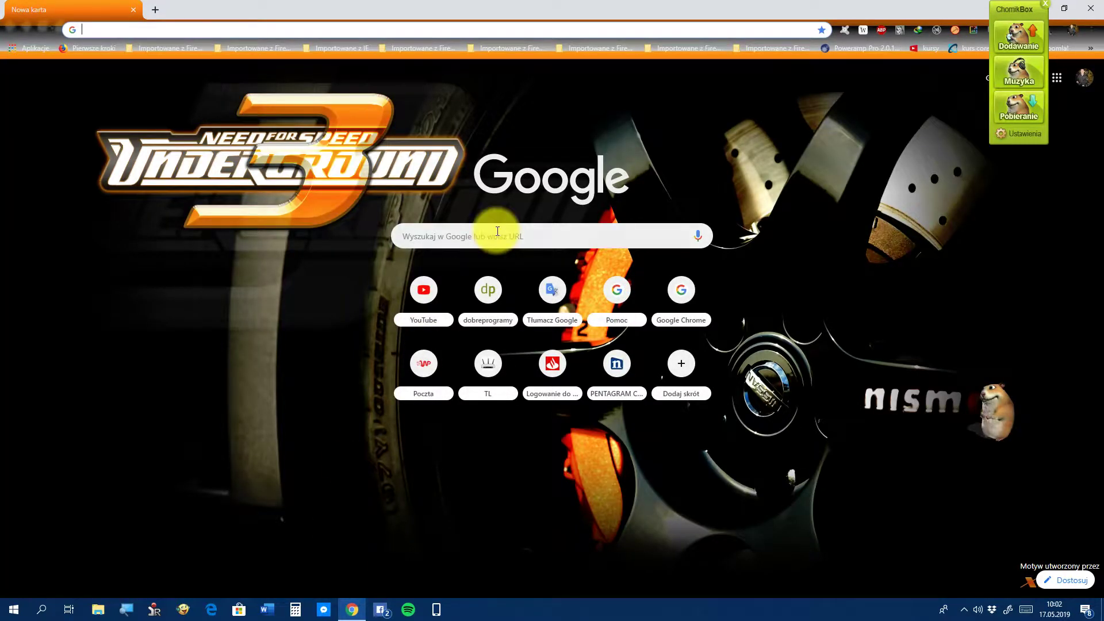
pyautogui.click(493, 236)
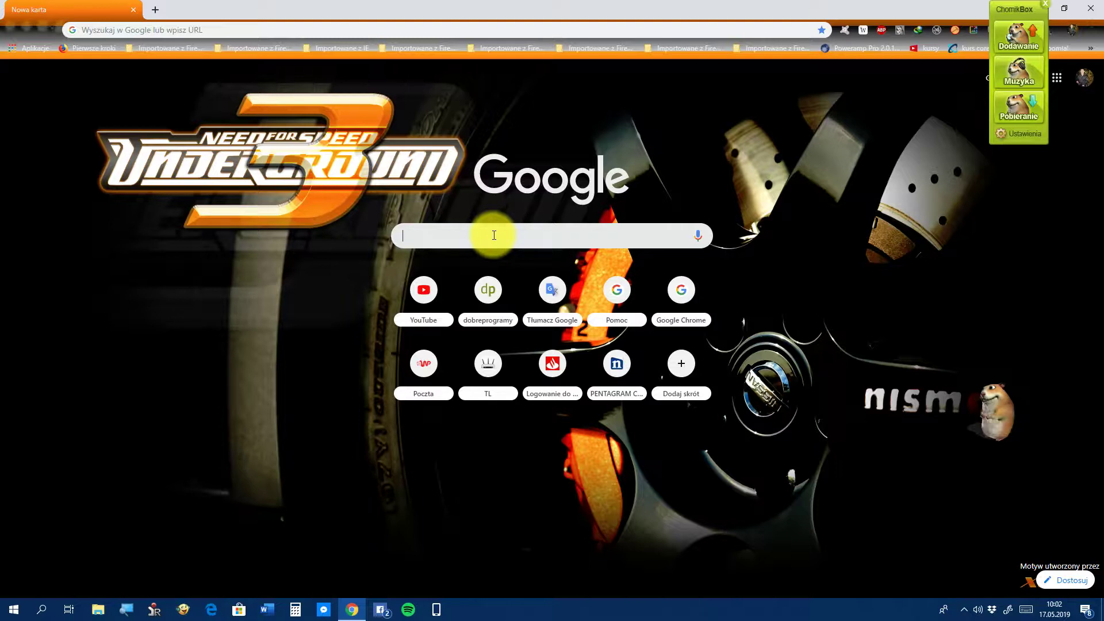
pyautogui.write('v')
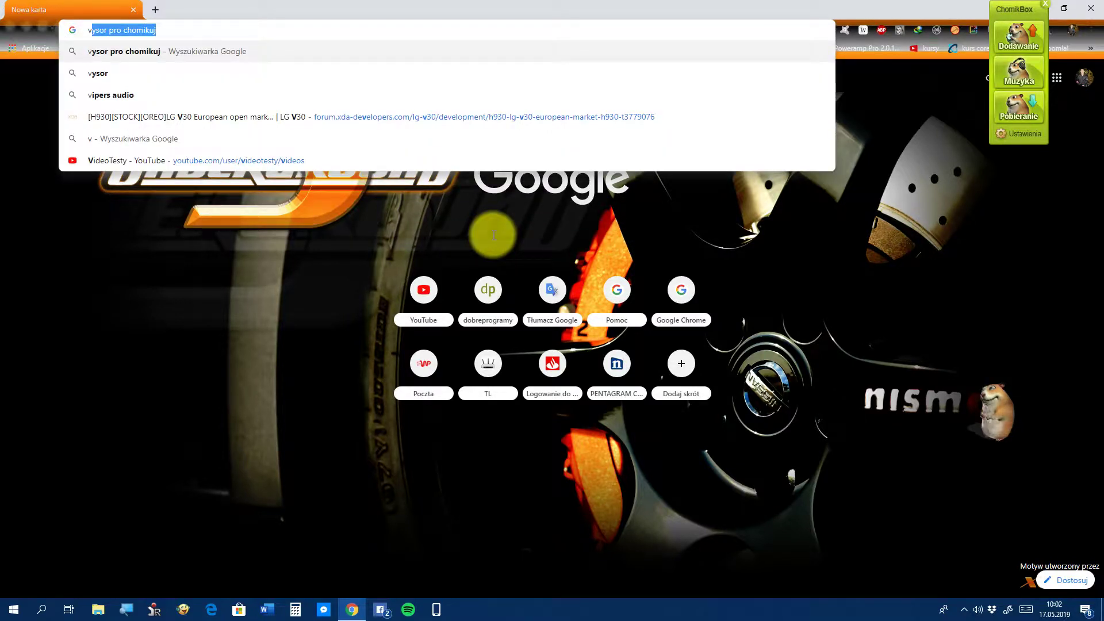
pyautogui.write('ip')
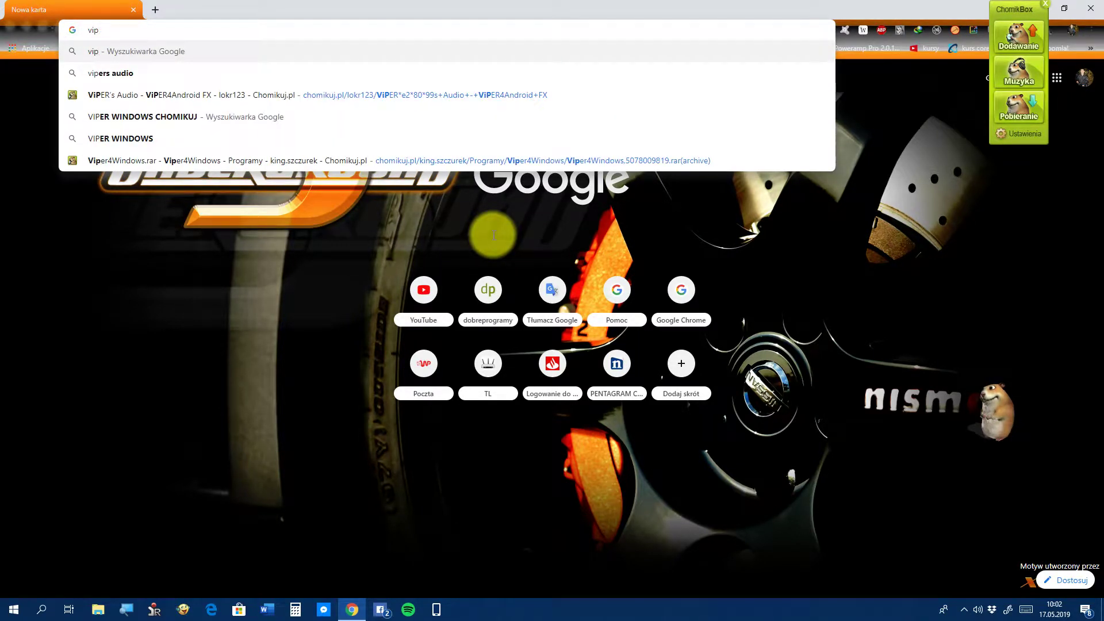
pyautogui.write('er')
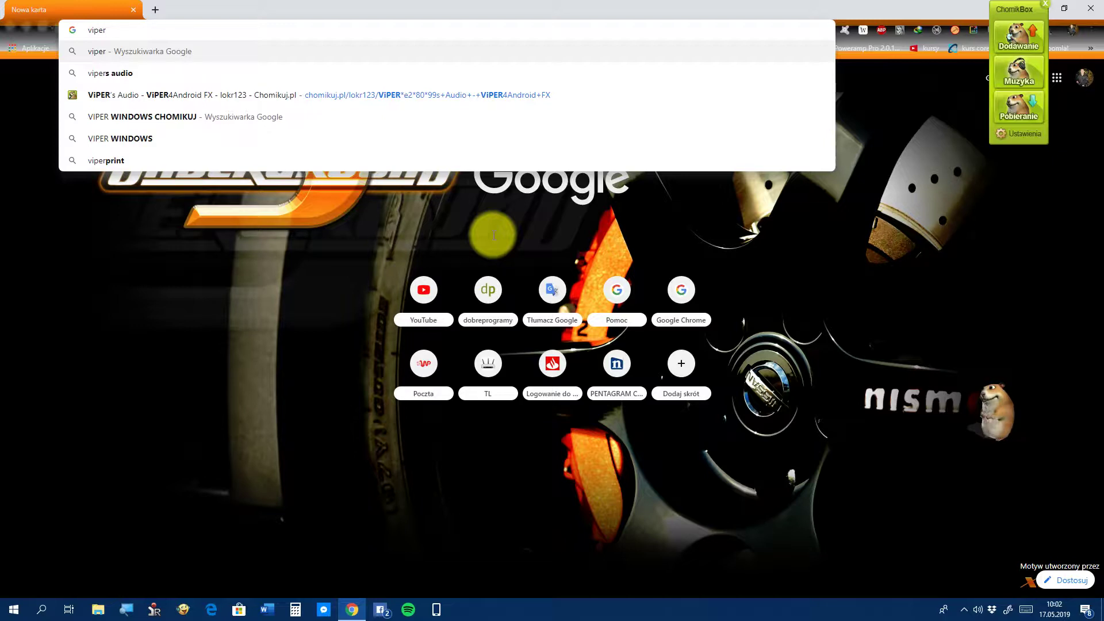
pyautogui.write(' audio')
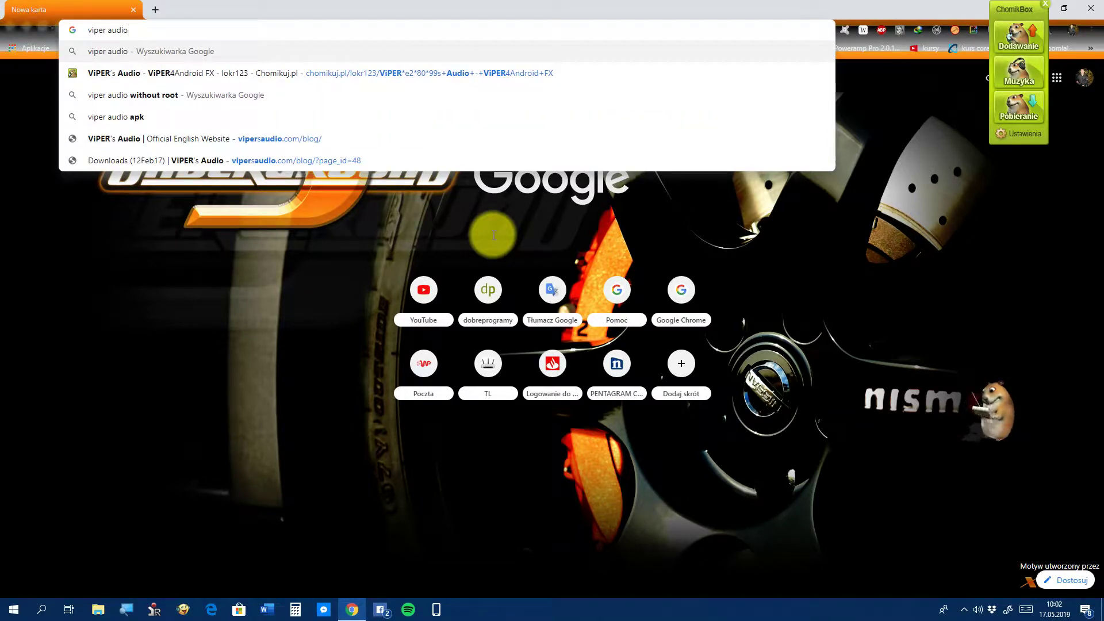
pyautogui.press('Return')
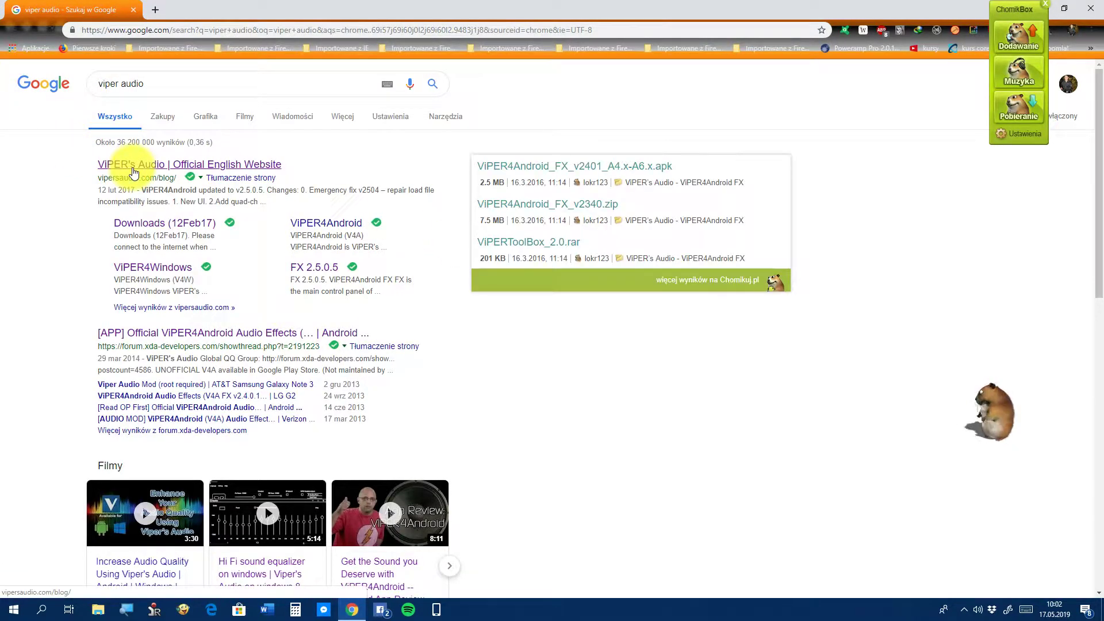
pyautogui.click(134, 171)
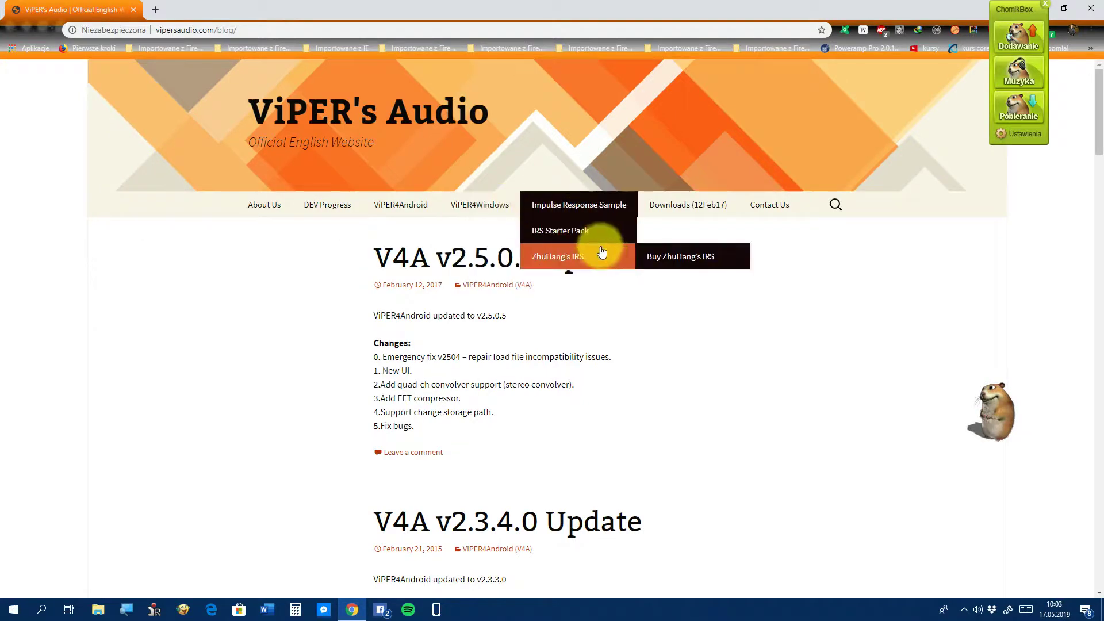
# Download the official ViPER4Windows v1.0.5 archive, V4W_Setup.zip, from the site's Downloads (12Feb17) page
pyautogui.click(667, 214)
pyautogui.moveTo(763, 207)
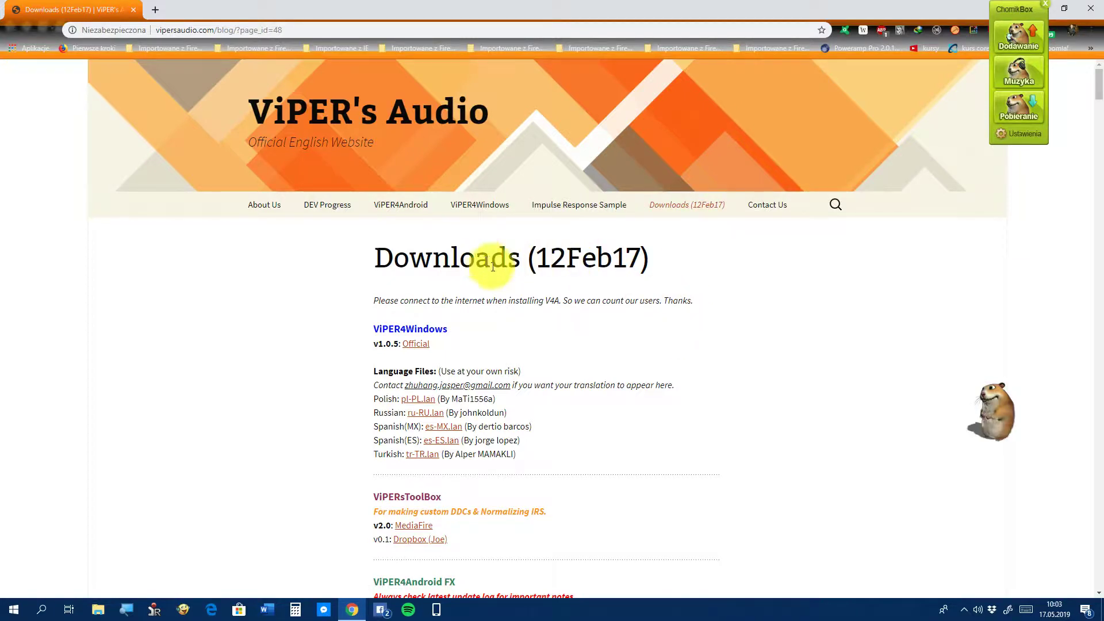
pyautogui.scroll(-4, 505, 282)
pyautogui.scroll(3, 507, 283)
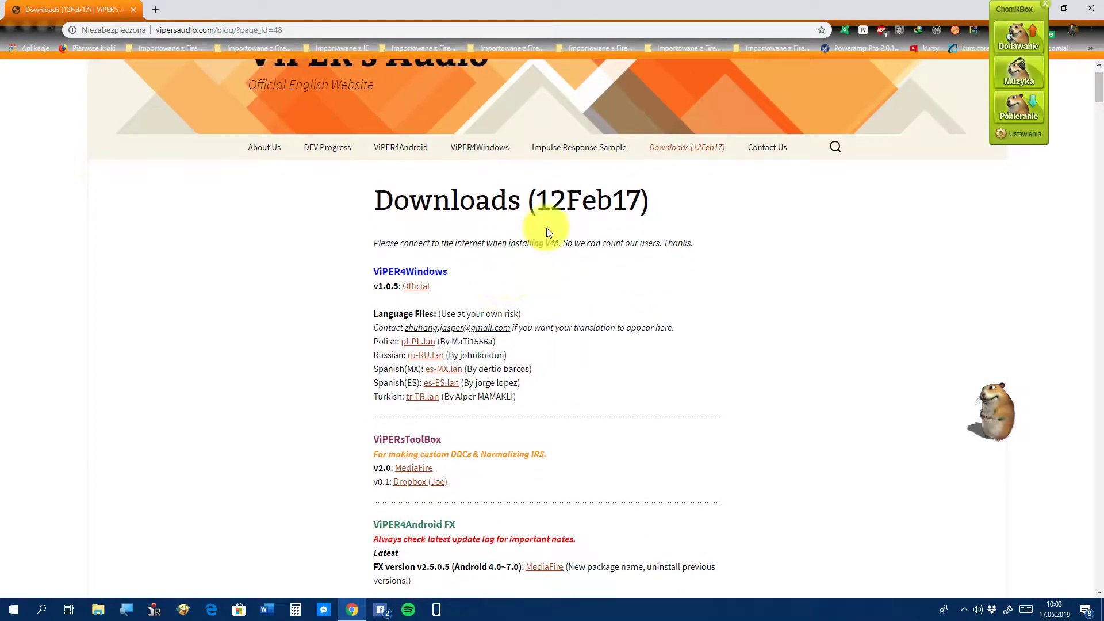
pyautogui.scroll(-1, 555, 223)
pyautogui.scroll(1, 556, 224)
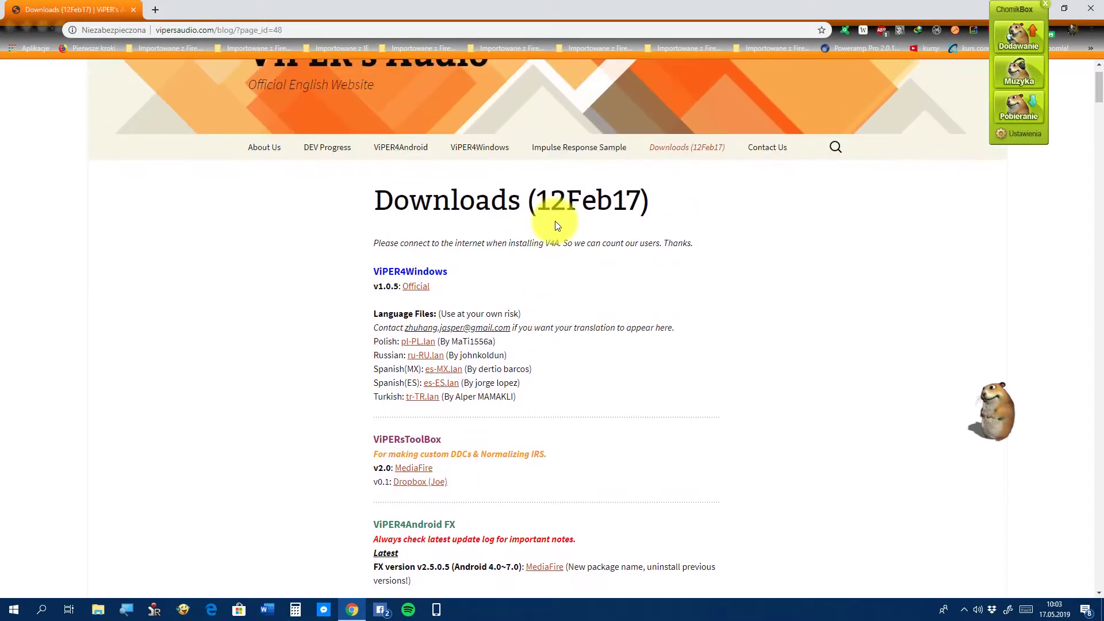
pyautogui.scroll(-1, 556, 225)
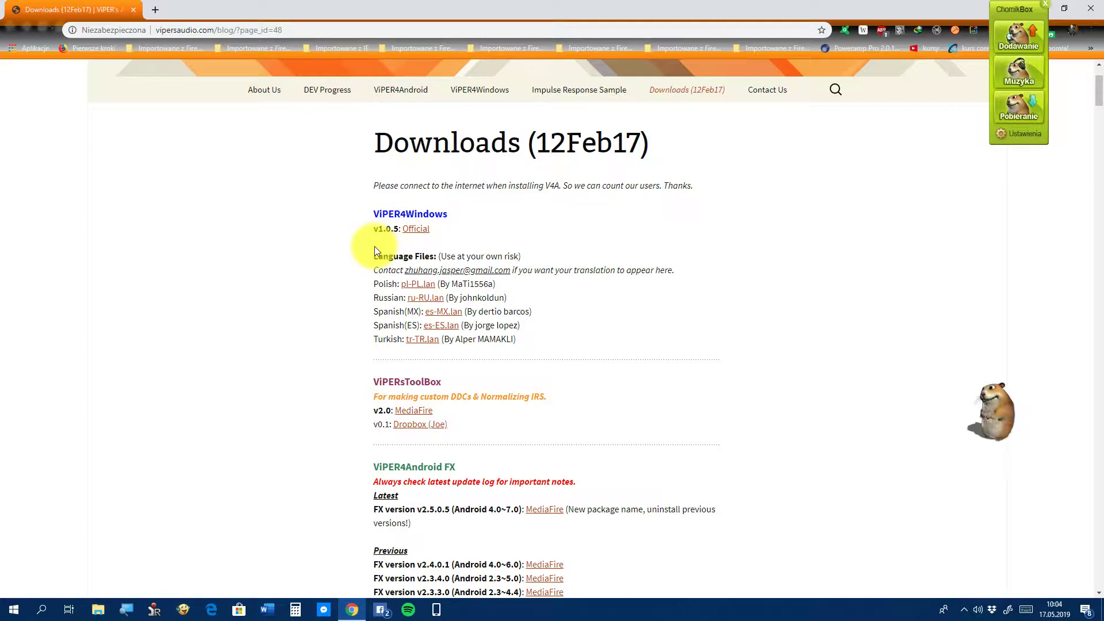
pyautogui.click(422, 230)
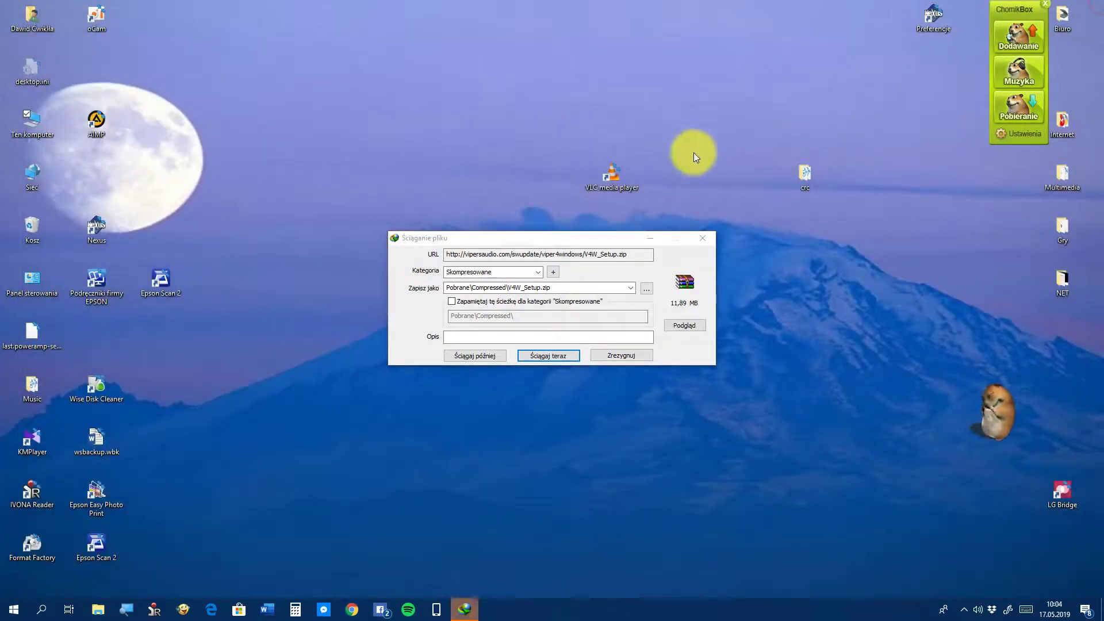
pyautogui.click(555, 353)
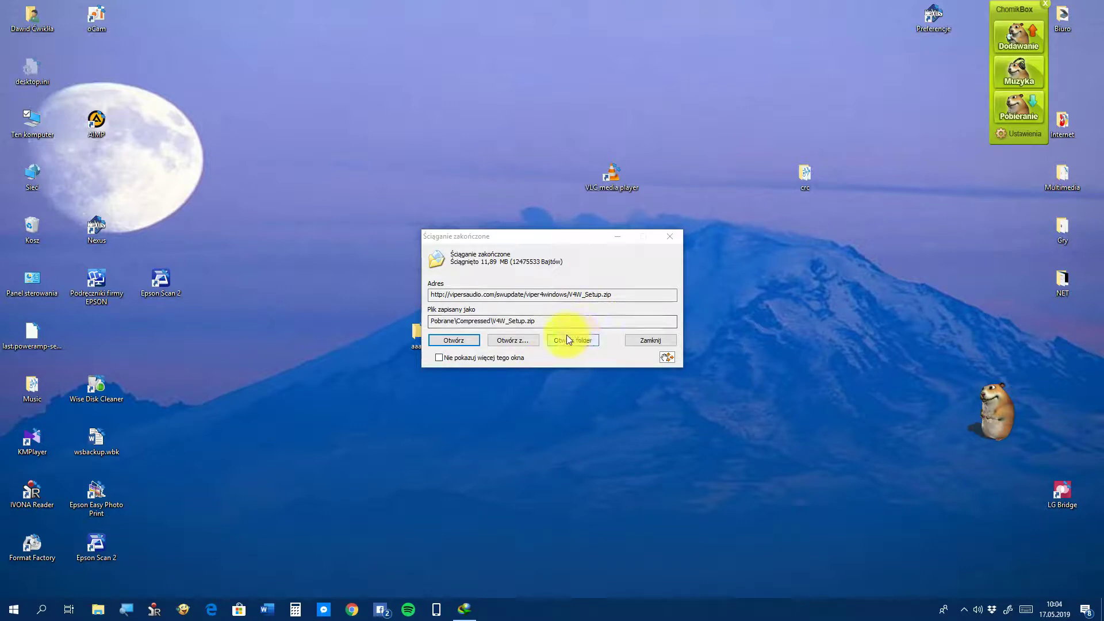
# Open the downloaded V4W_Setup.zip in WinRAR and try to extract all its files to a "viper" folder under PrintHood\Desktop
pyautogui.click(454, 341)
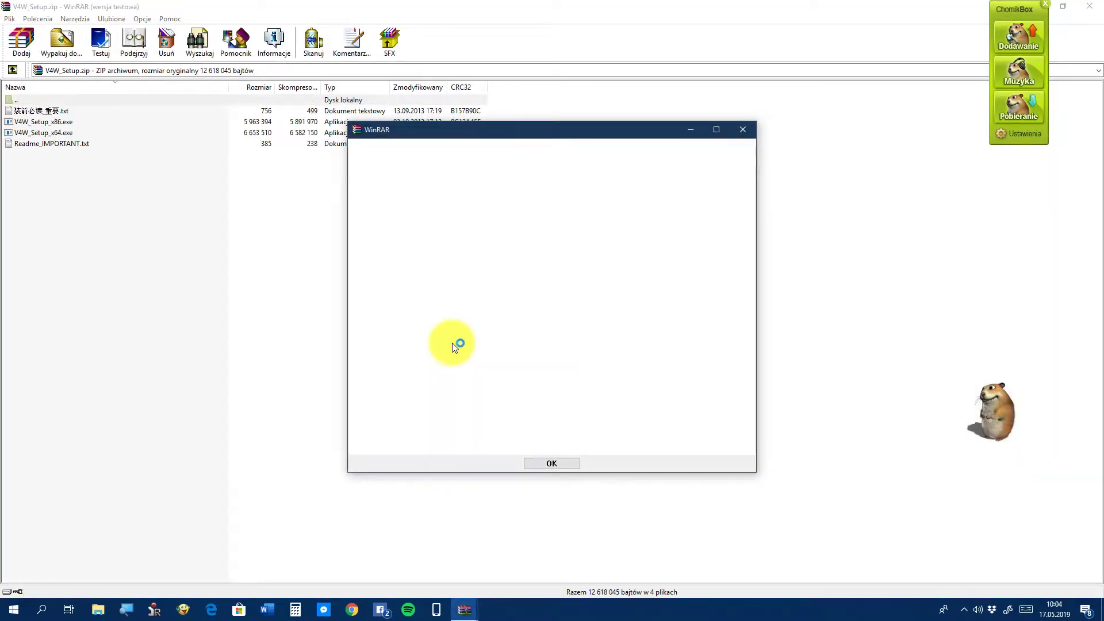
pyautogui.click(541, 467)
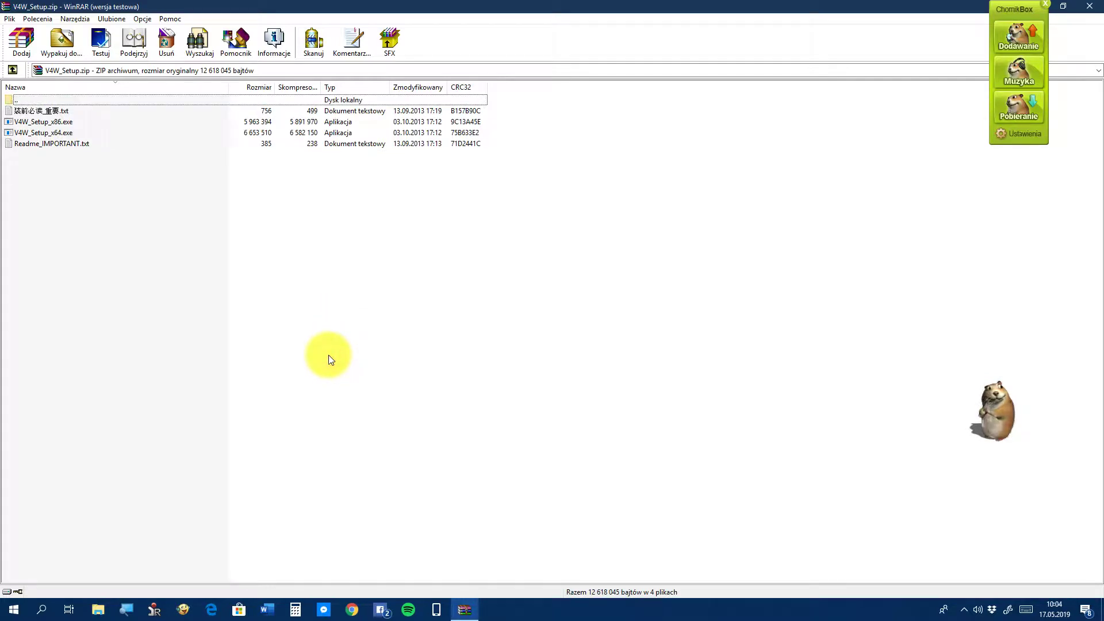
pyautogui.moveTo(329, 354); pyautogui.dragTo(70, 113)
pyautogui.click(67, 56)
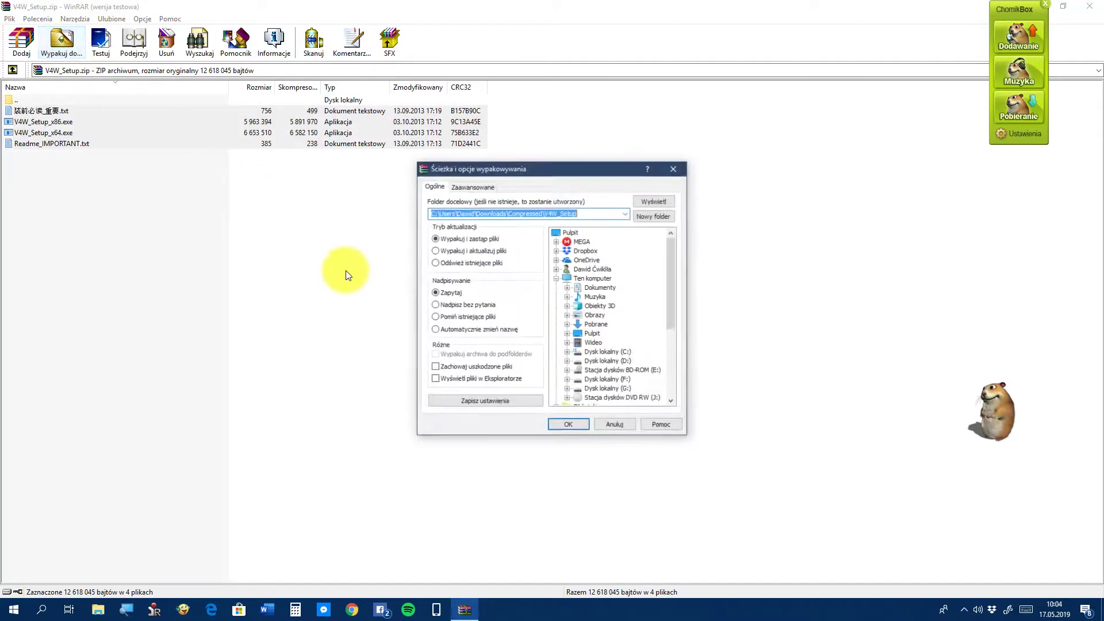
pyautogui.click(567, 235)
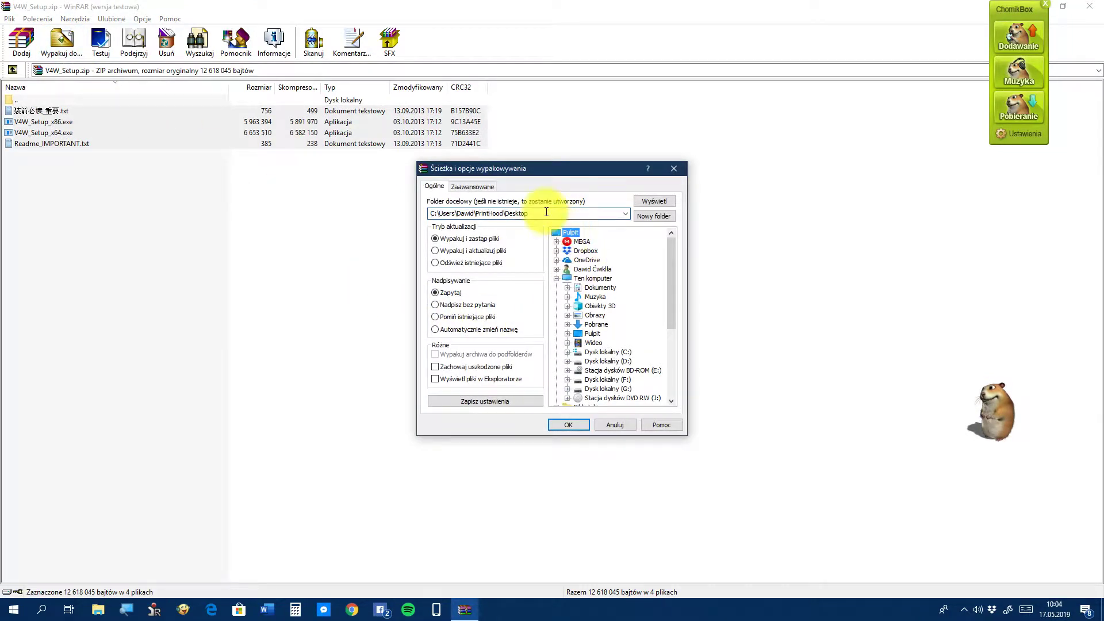
pyautogui.click(555, 216)
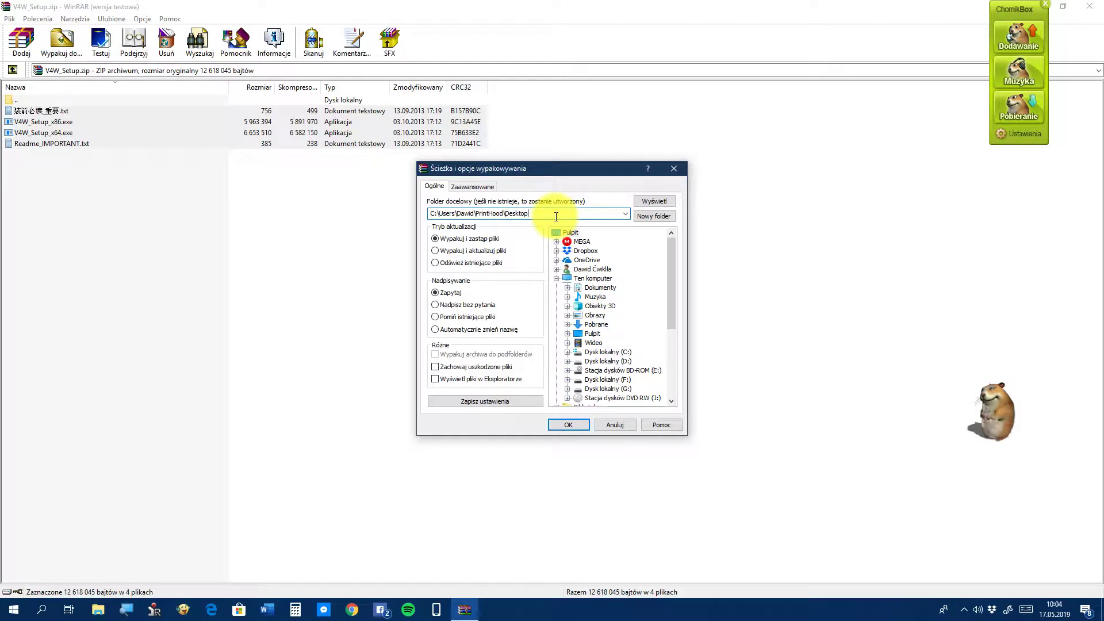
pyautogui.write('/viper')
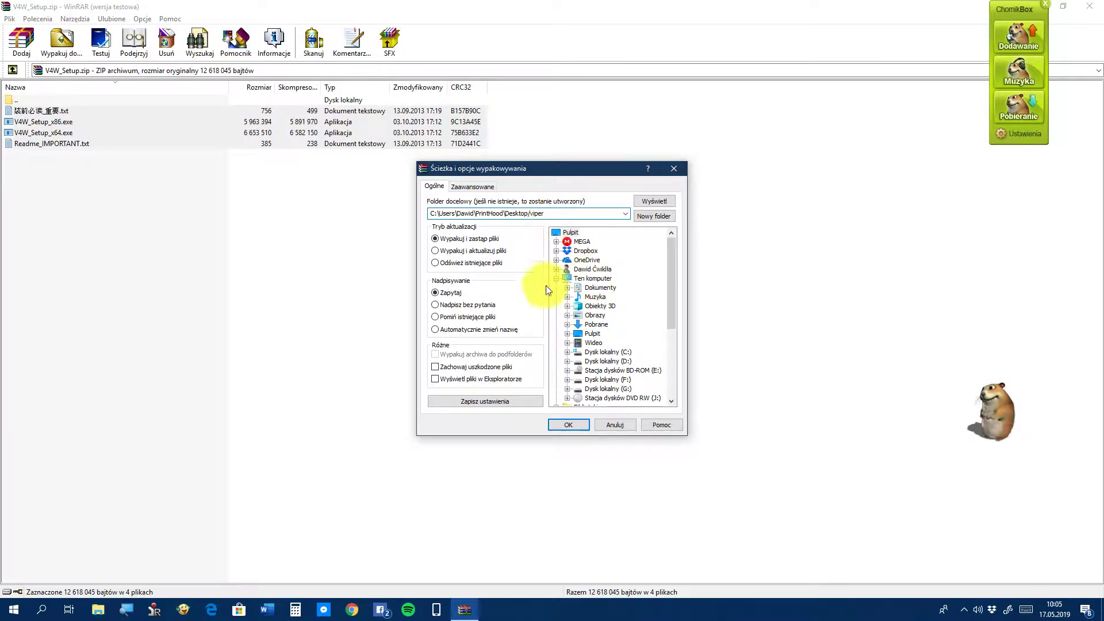
pyautogui.click(568, 424)
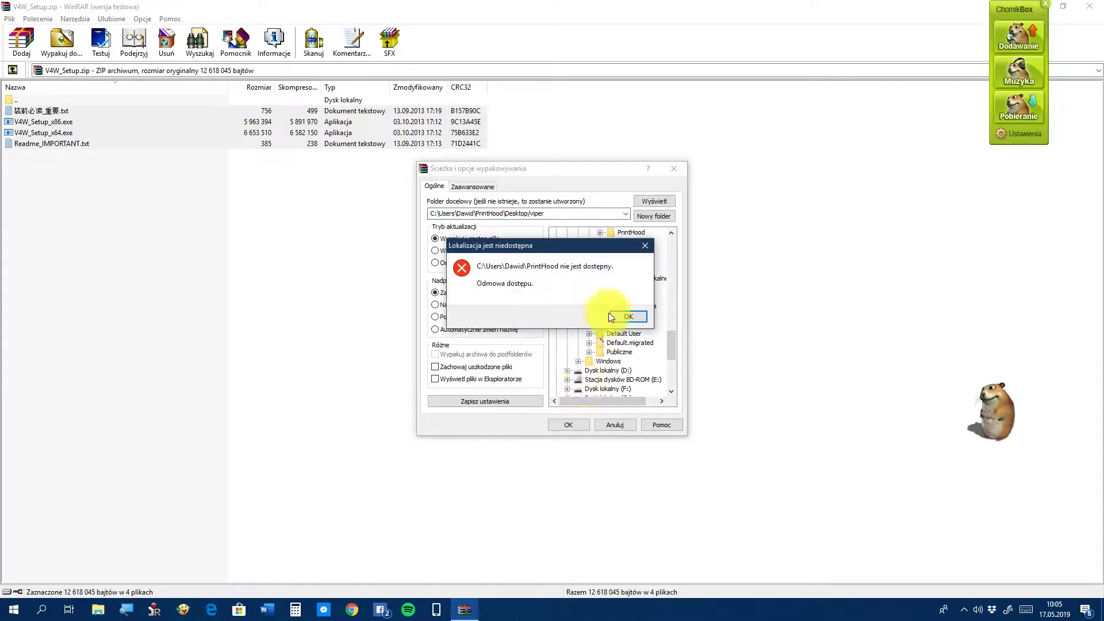
pyautogui.click(632, 316)
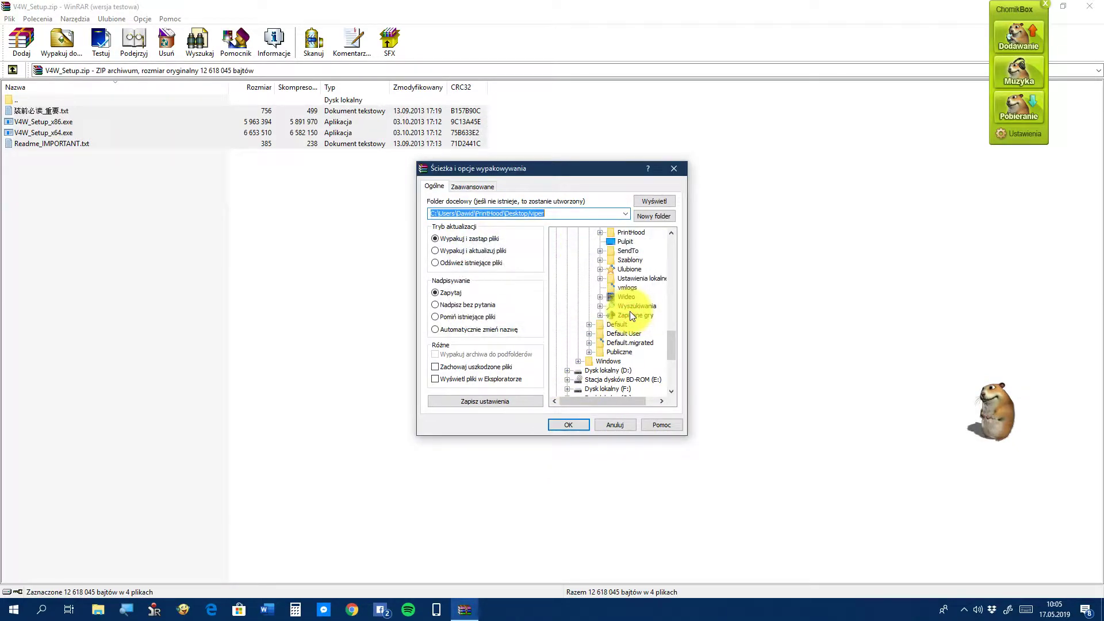
pyautogui.click(607, 420)
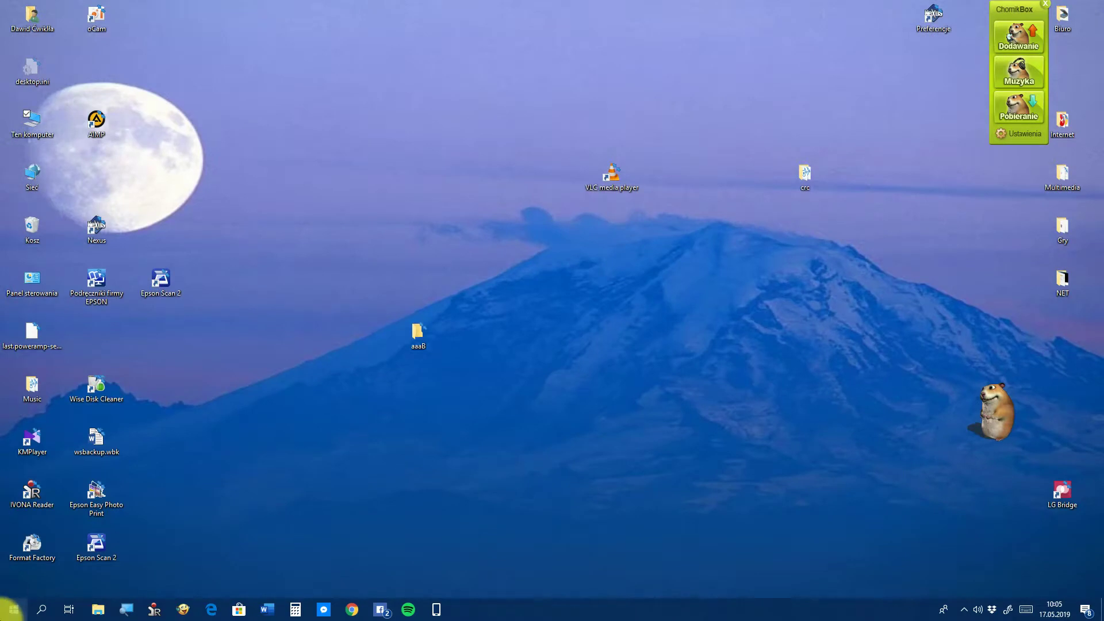
# Start WinRAR as administrator and dismiss its trial expiry notice
pyautogui.click(10, 609)
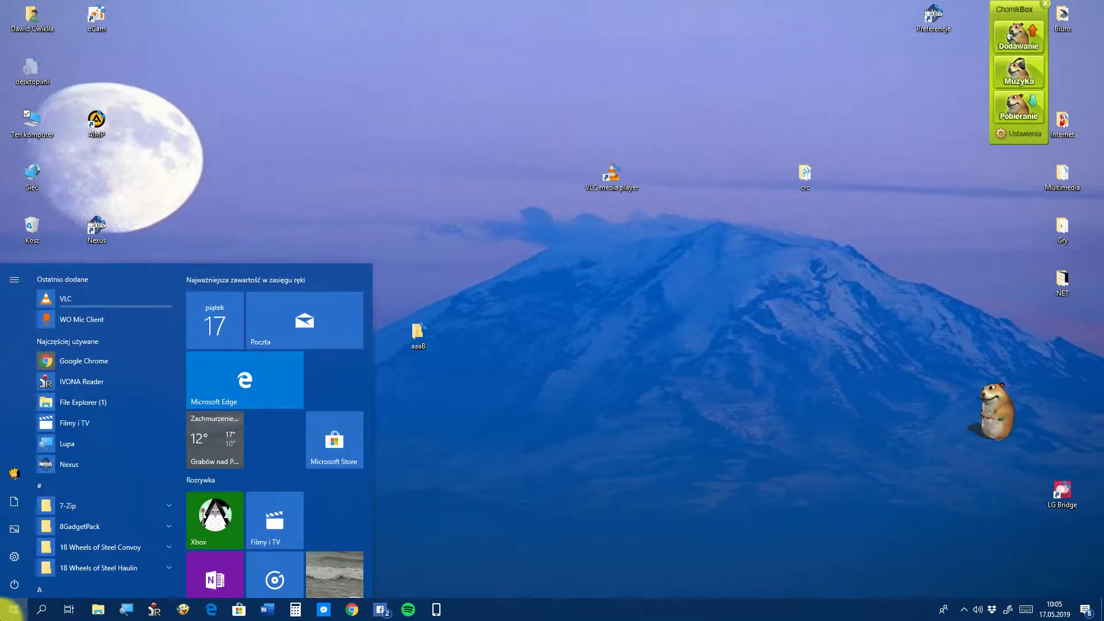
pyautogui.write('winr')
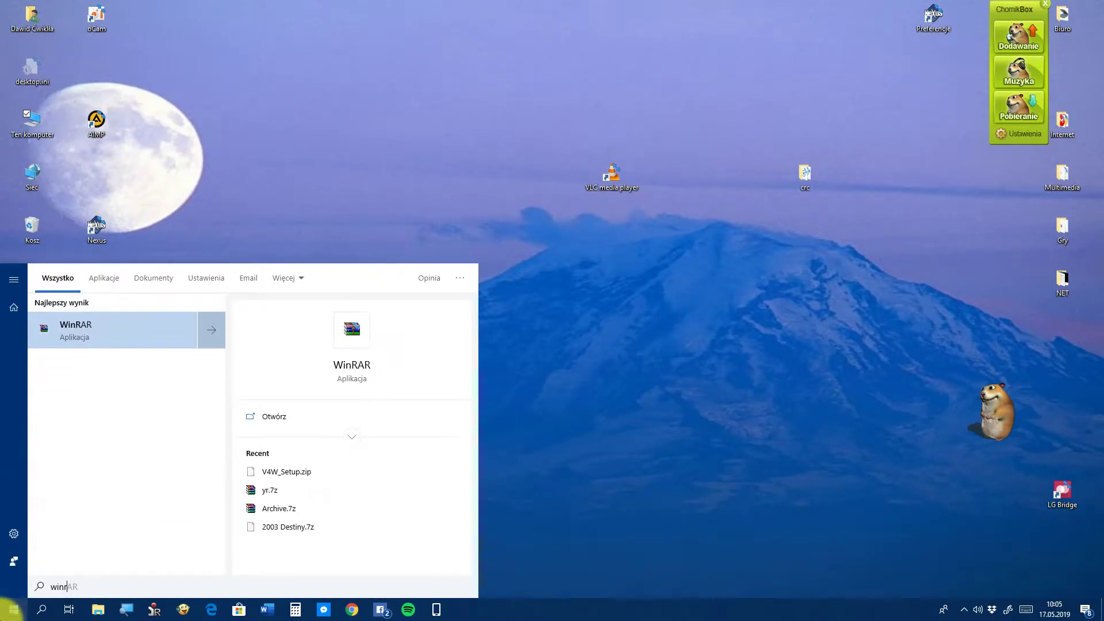
pyautogui.rightClick(104, 333)
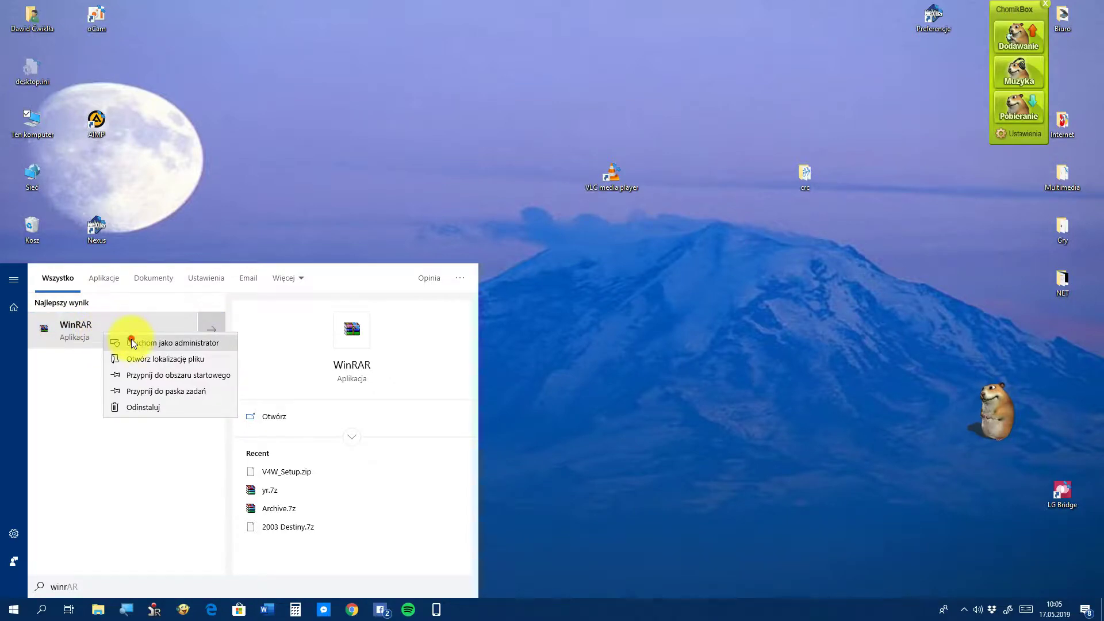
pyautogui.click(125, 342)
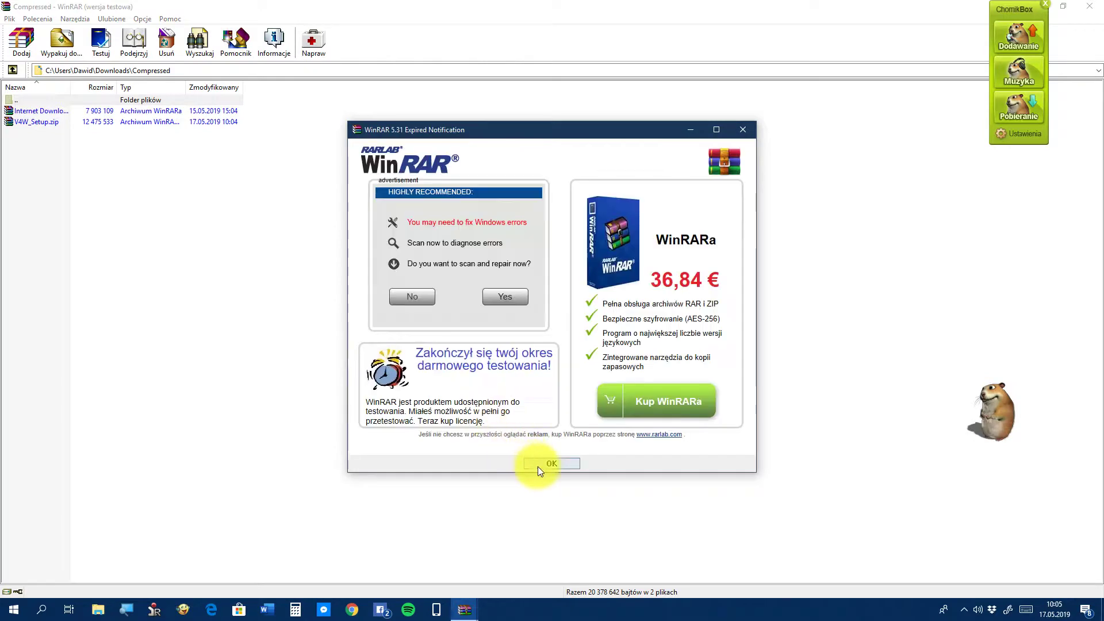
pyautogui.click(550, 464)
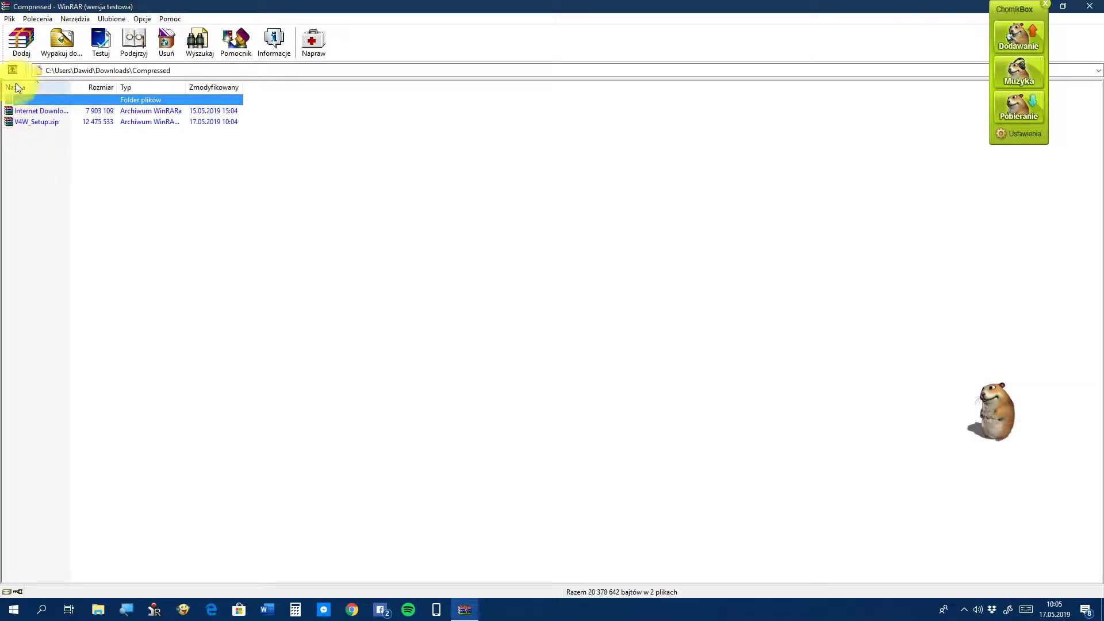
# Browse the Users and profile folders in WinRAR, including Desktop, NetHood and PrintHood, for the extracted files, and close WinRAR
pyautogui.doubleClick(34, 98)
pyautogui.doubleClick(20, 99)
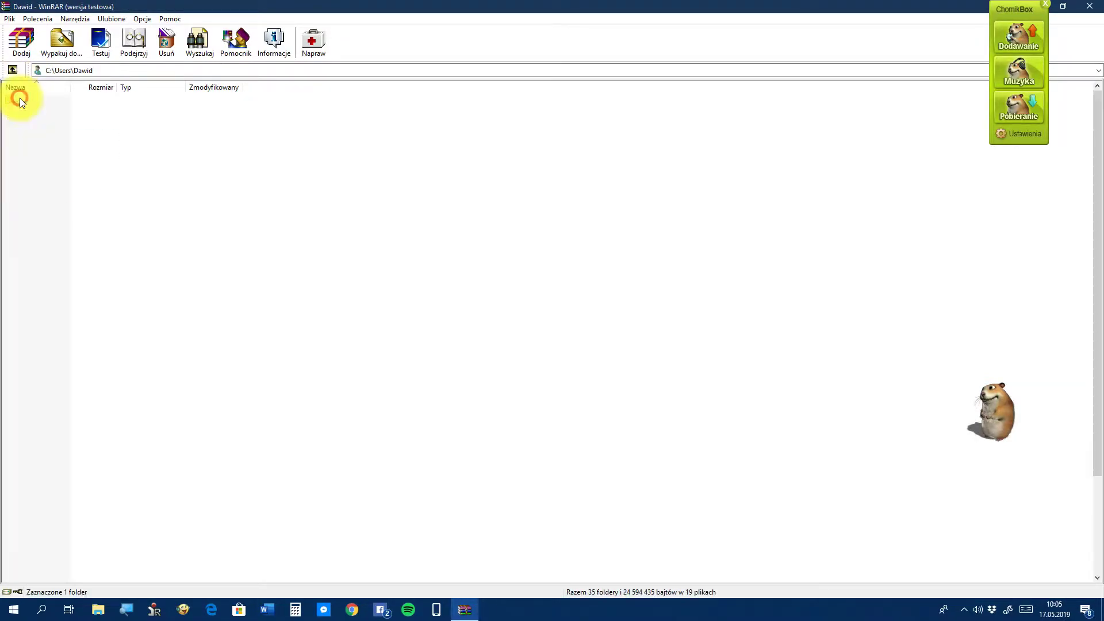
pyautogui.doubleClick(19, 99)
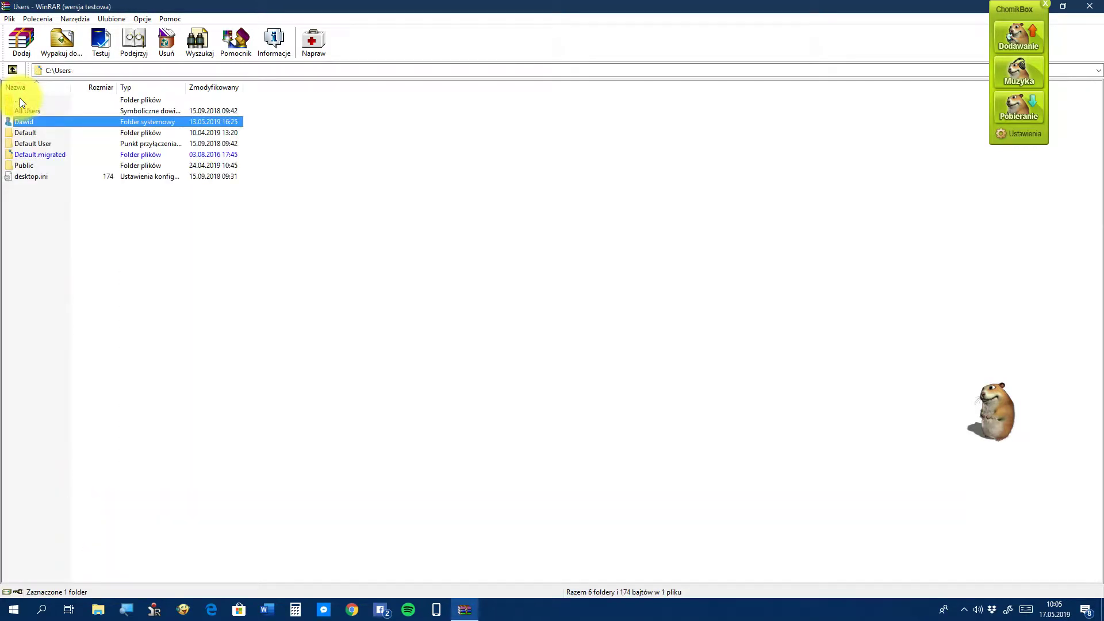
pyautogui.doubleClick(20, 99)
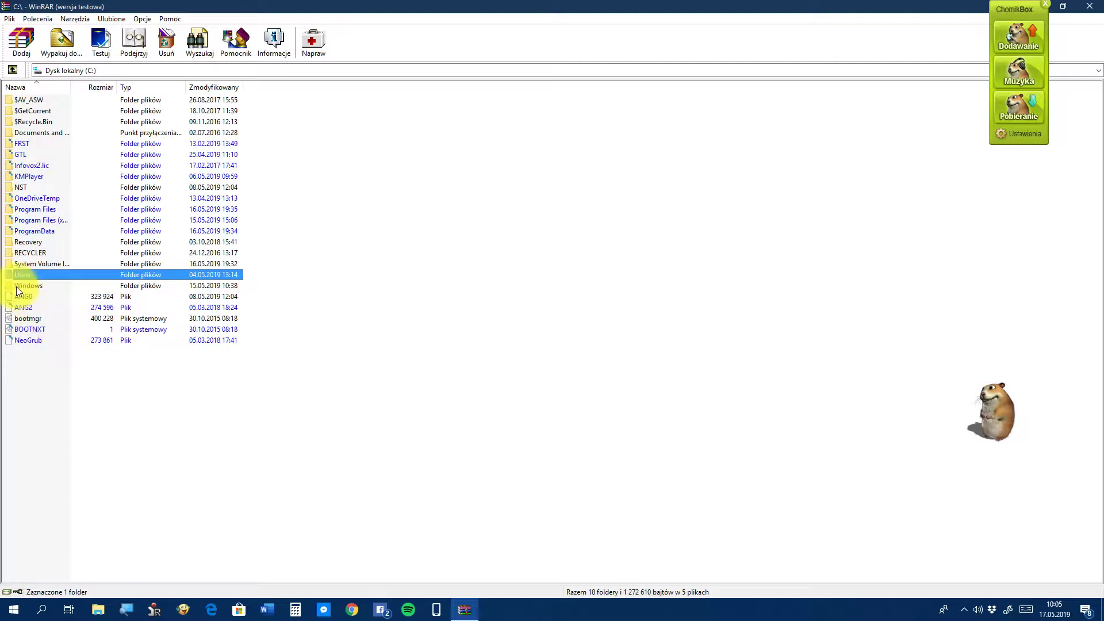
pyautogui.doubleClick(43, 271)
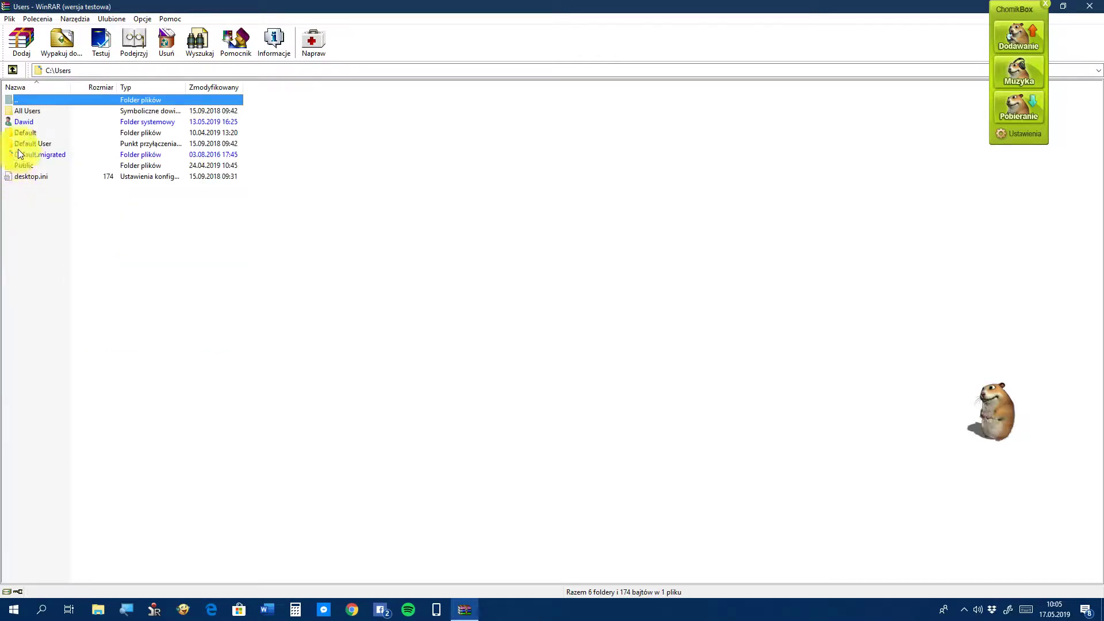
pyautogui.doubleClick(31, 126)
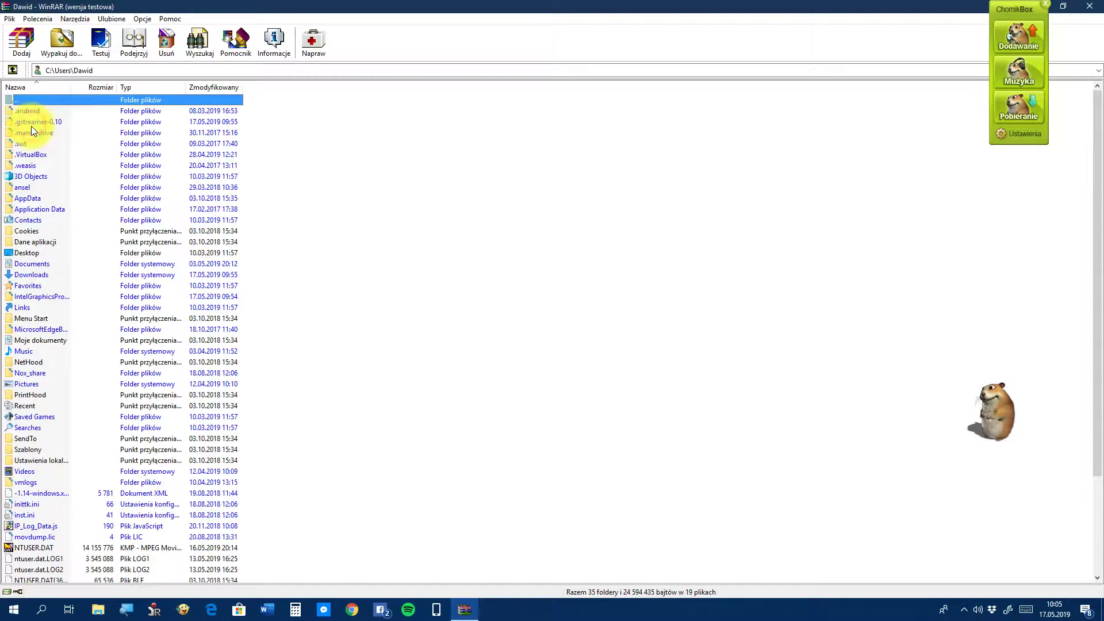
pyautogui.doubleClick(30, 253)
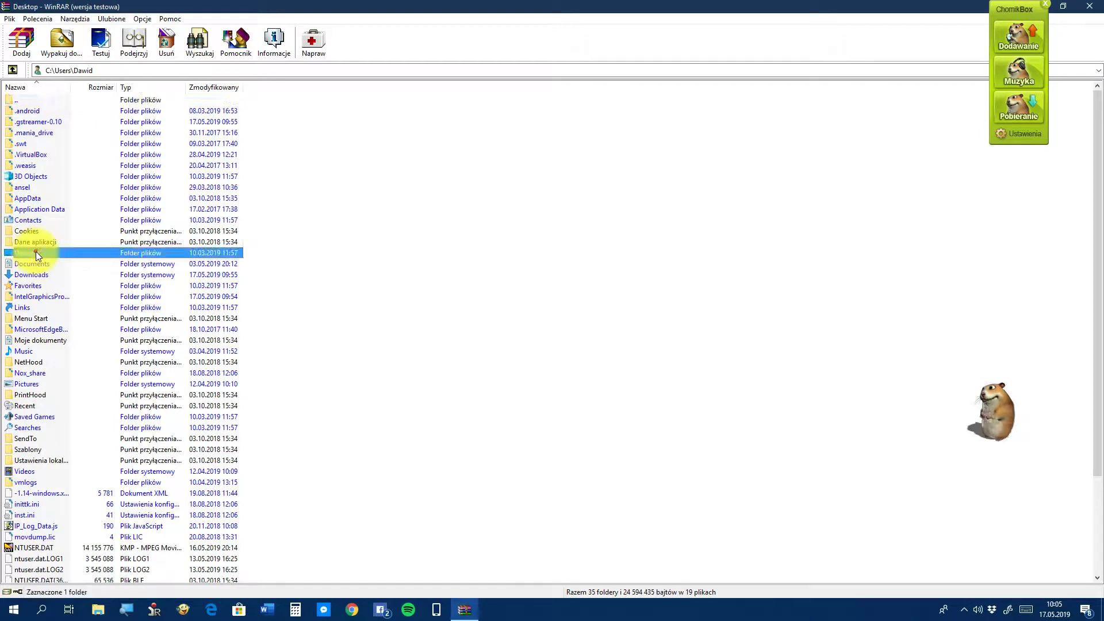
pyautogui.doubleClick(42, 102)
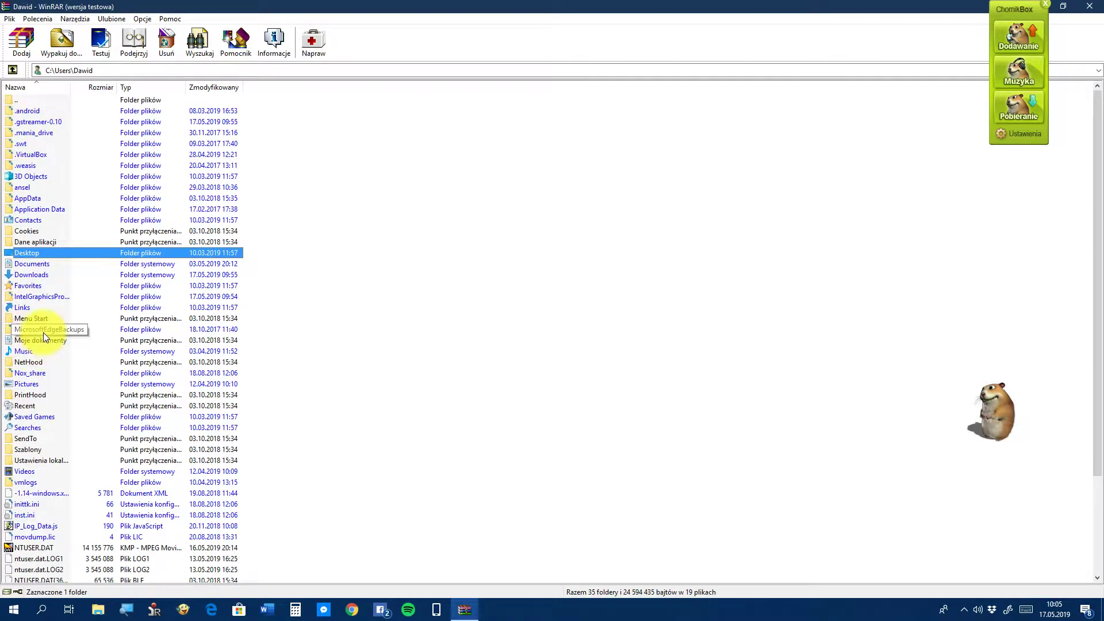
pyautogui.doubleClick(31, 363)
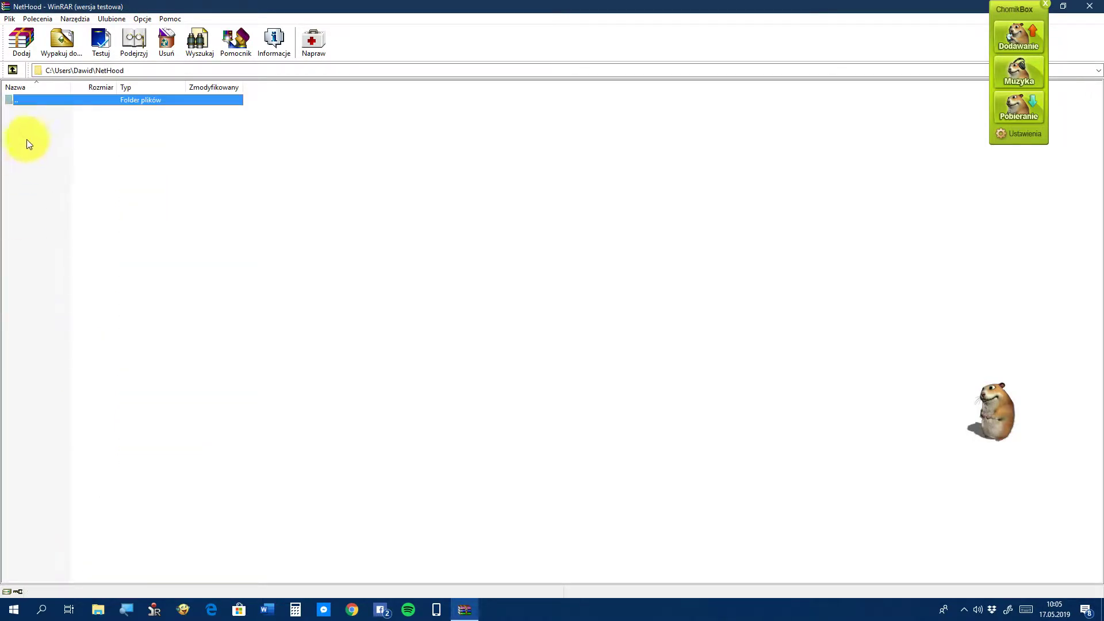
pyautogui.doubleClick(50, 101)
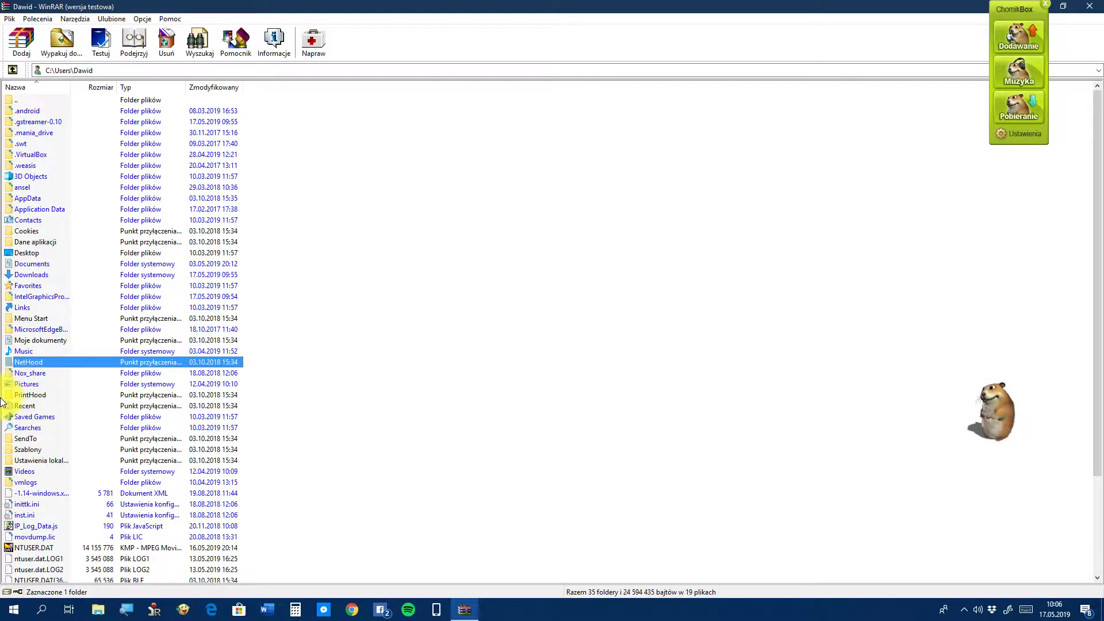
pyautogui.doubleClick(29, 393)
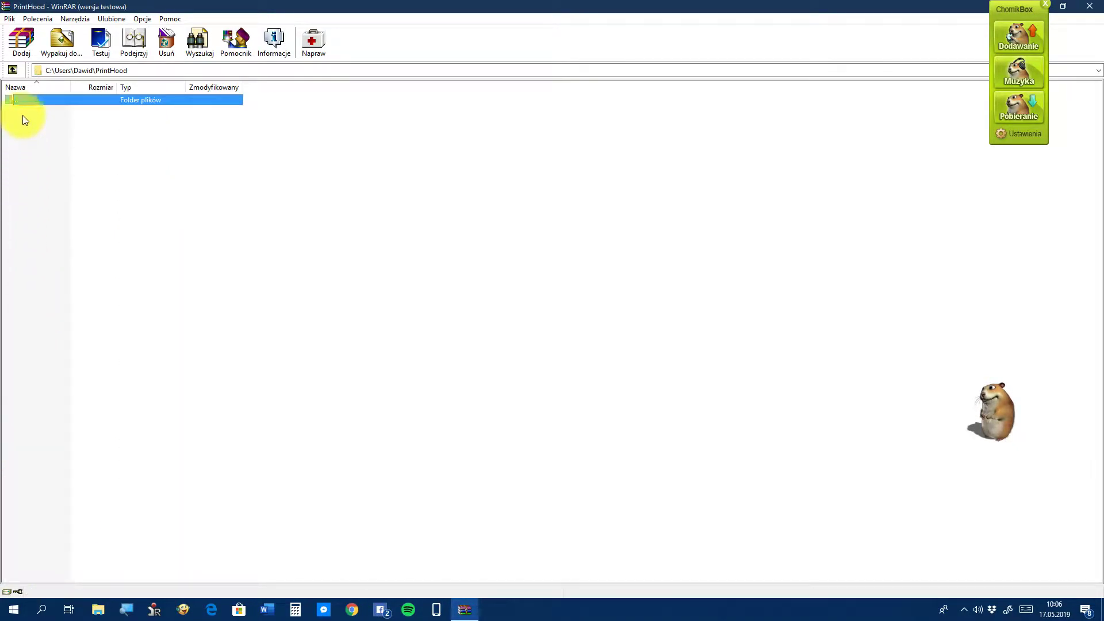
pyautogui.doubleClick(35, 104)
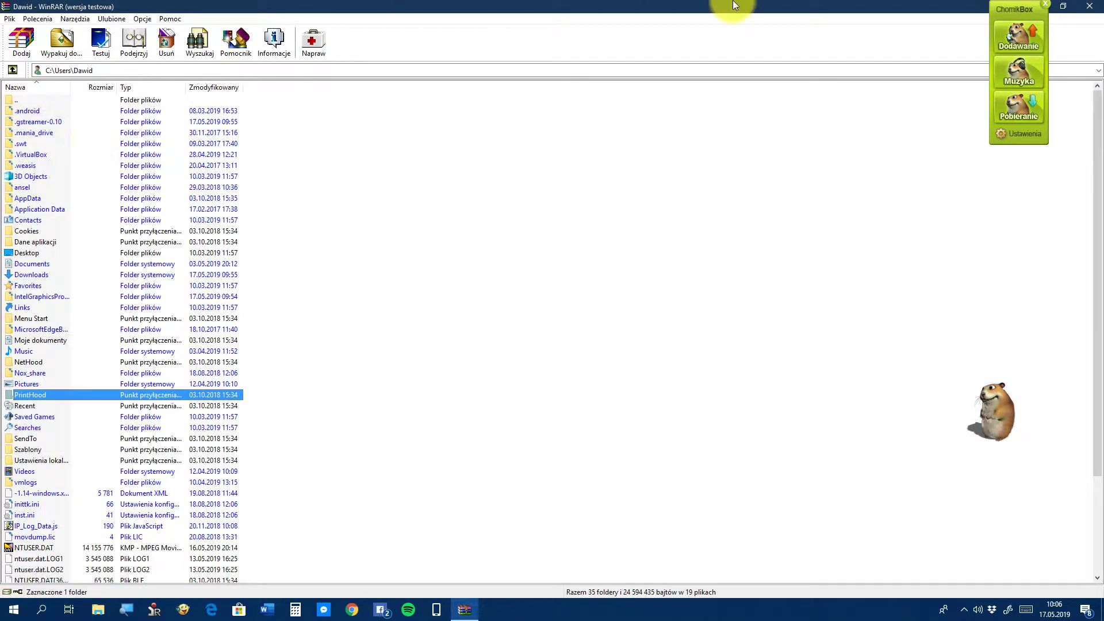
pyautogui.click(1090, 6)
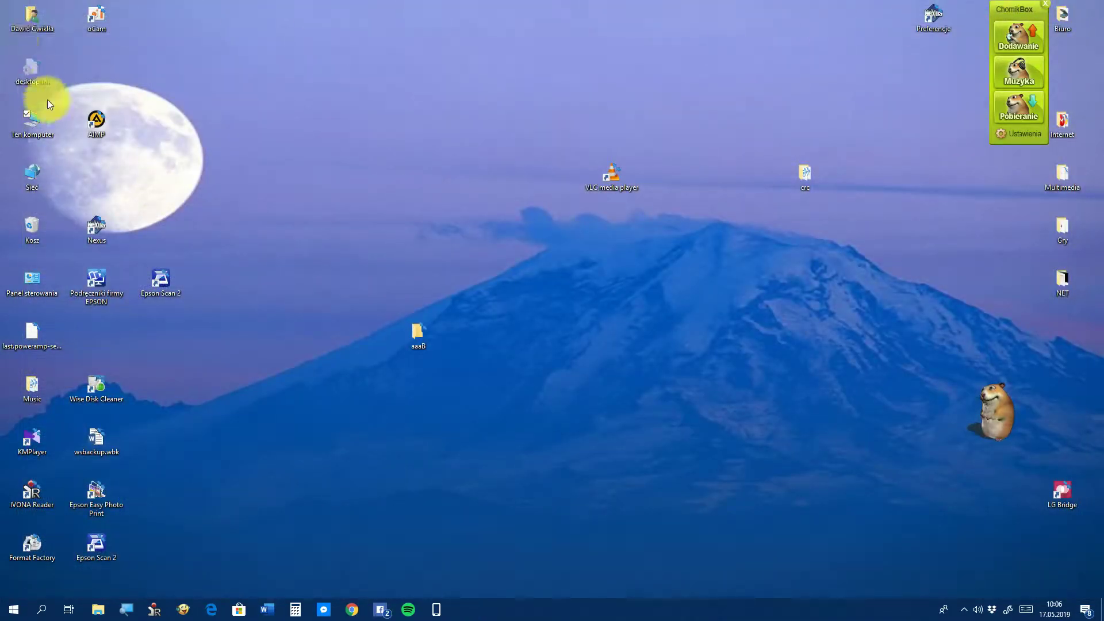
# Open the Compressed folder inside Pobrane in File Explorer
pyautogui.doubleClick(39, 126)
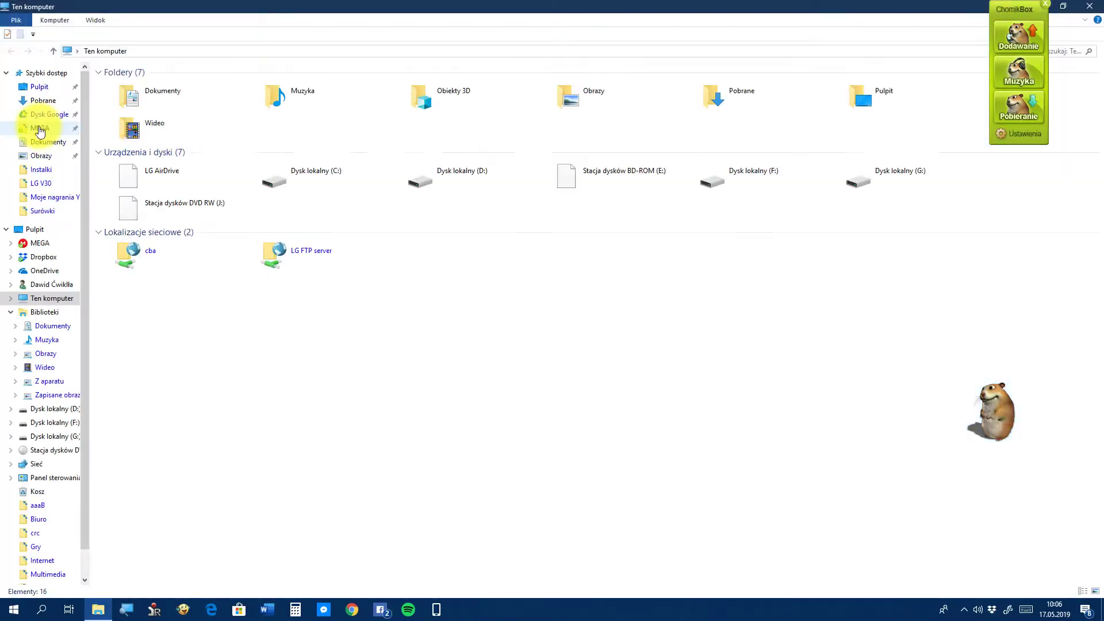
pyautogui.doubleClick(753, 84)
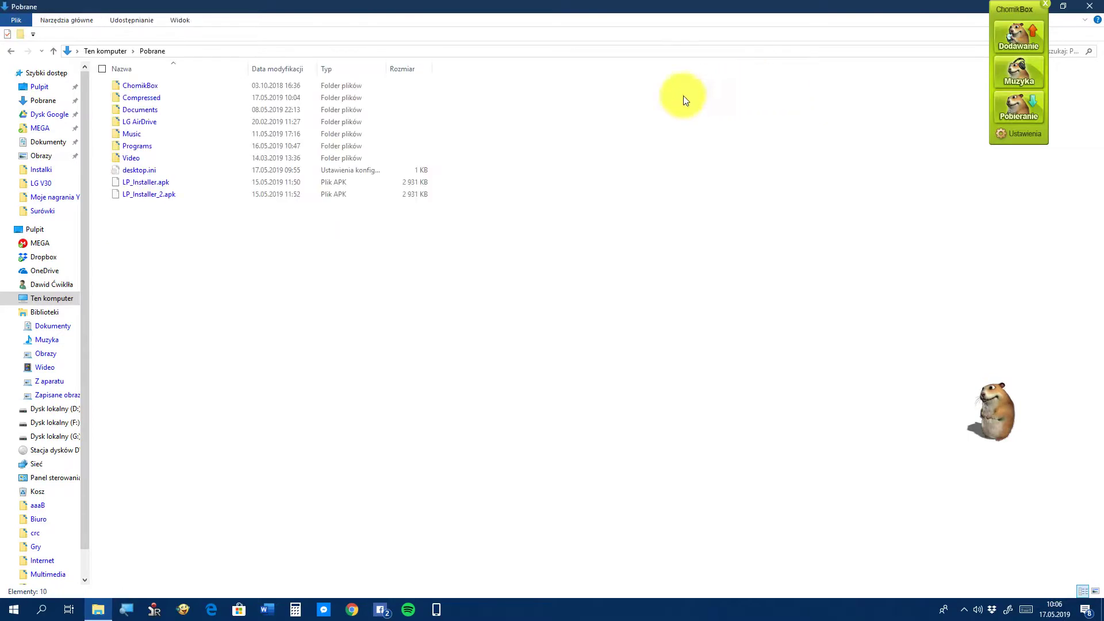
pyautogui.doubleClick(277, 93)
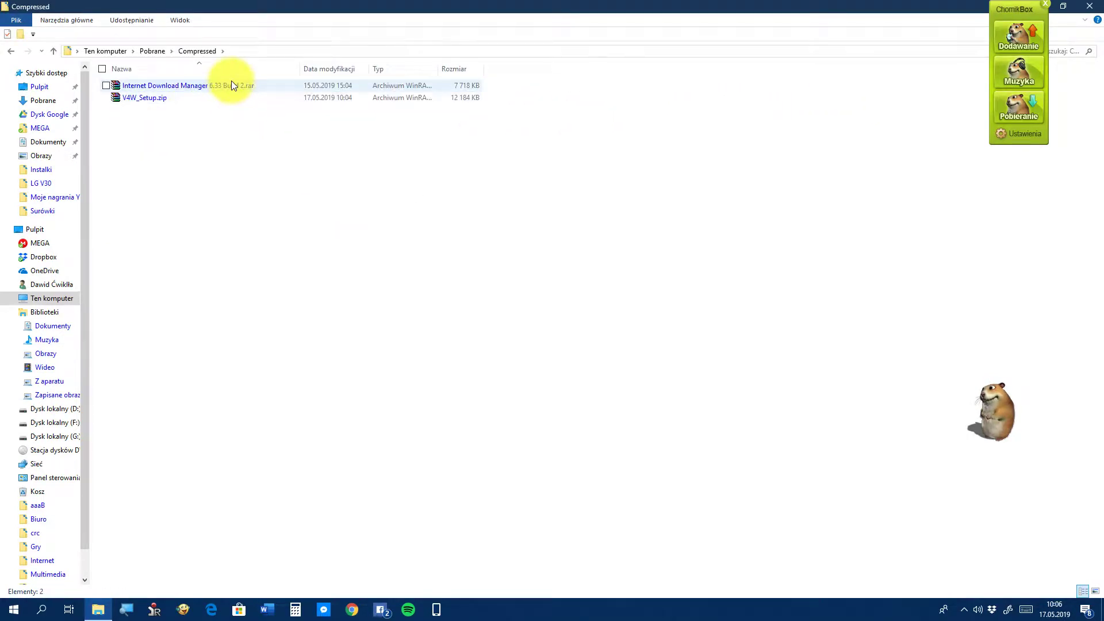
# Extract V4W_Setup.zip with WinRAR directly into the current Compressed folder
pyautogui.doubleClick(214, 93)
pyautogui.rightClick(214, 92)
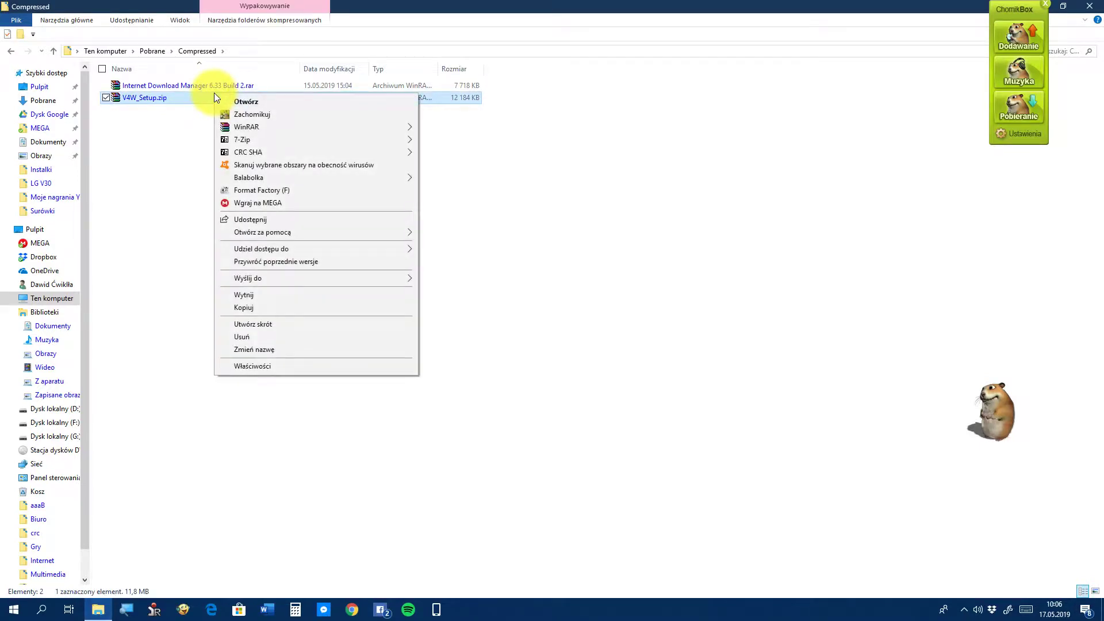
pyautogui.click(135, 148)
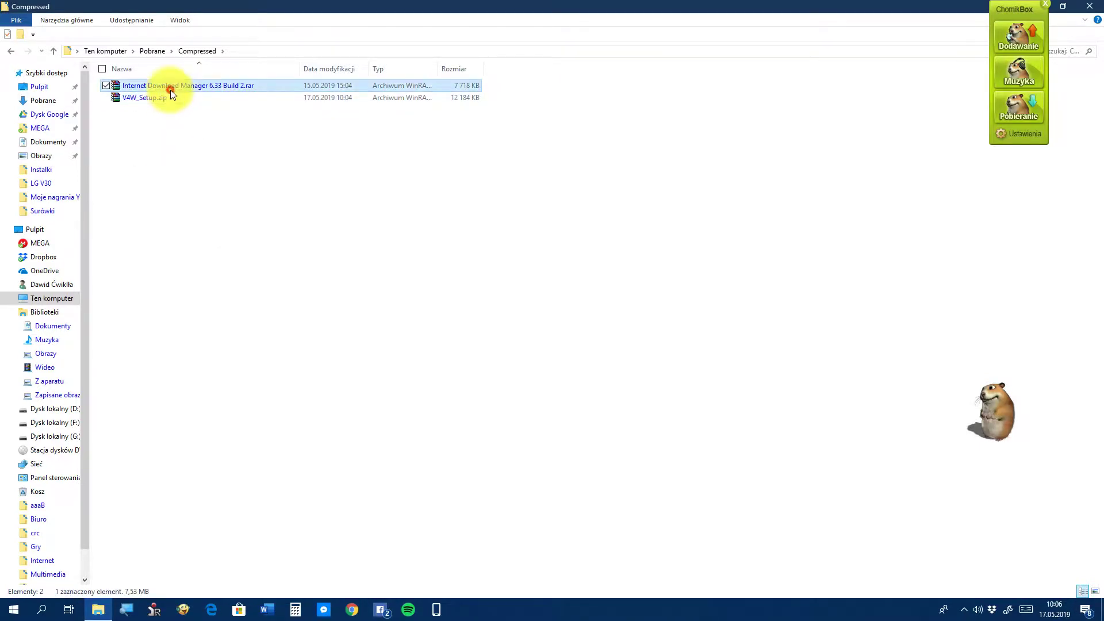
pyautogui.rightClick(184, 98)
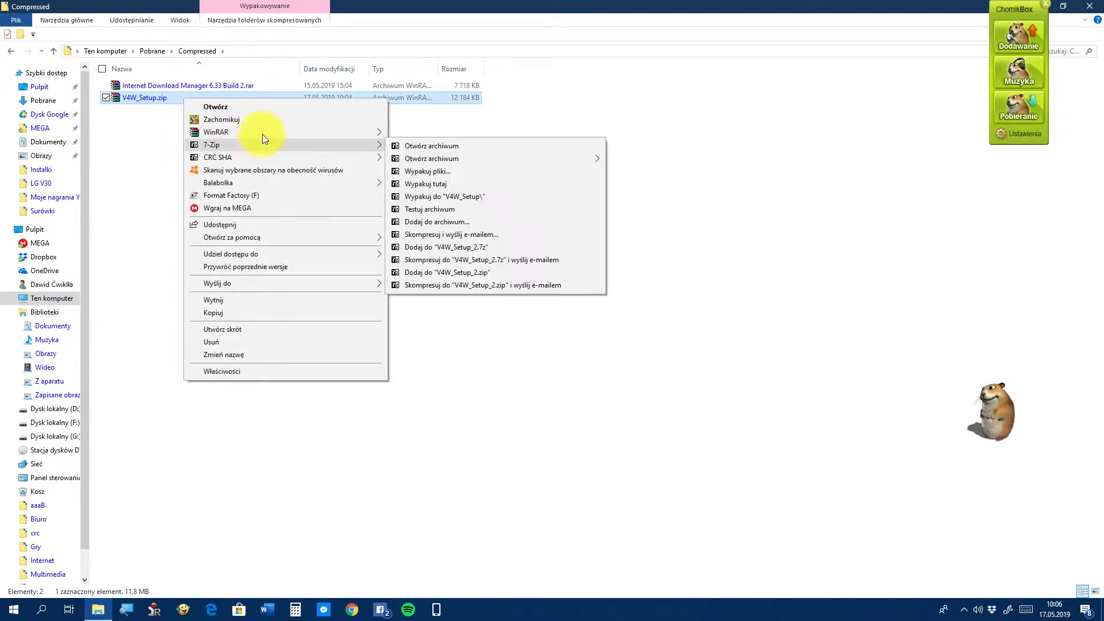
pyautogui.moveTo(262, 134)
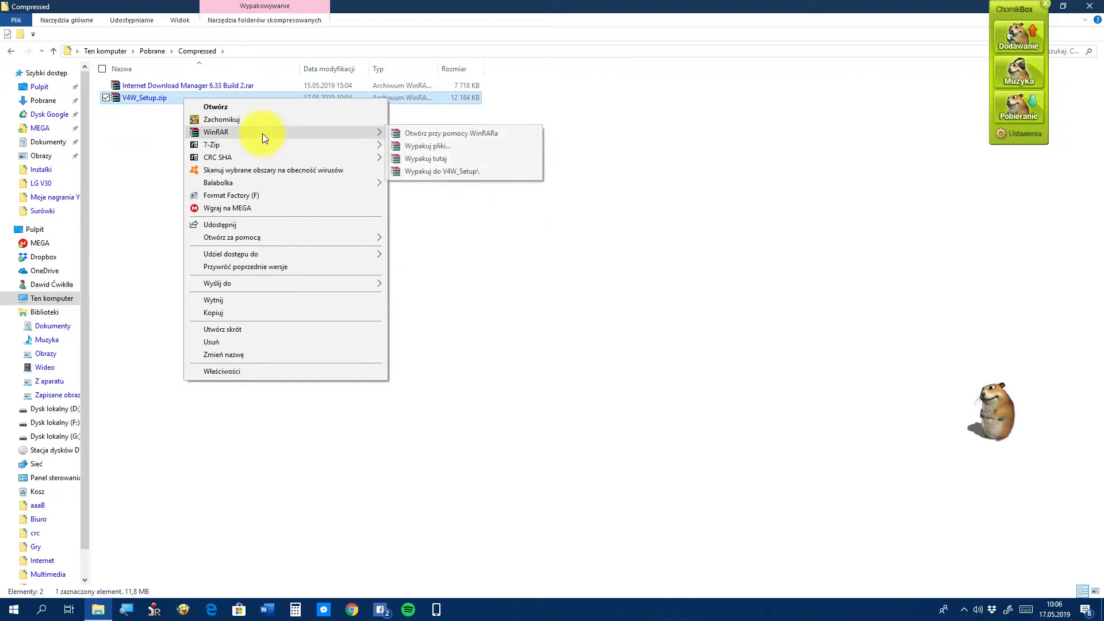
pyautogui.click(428, 158)
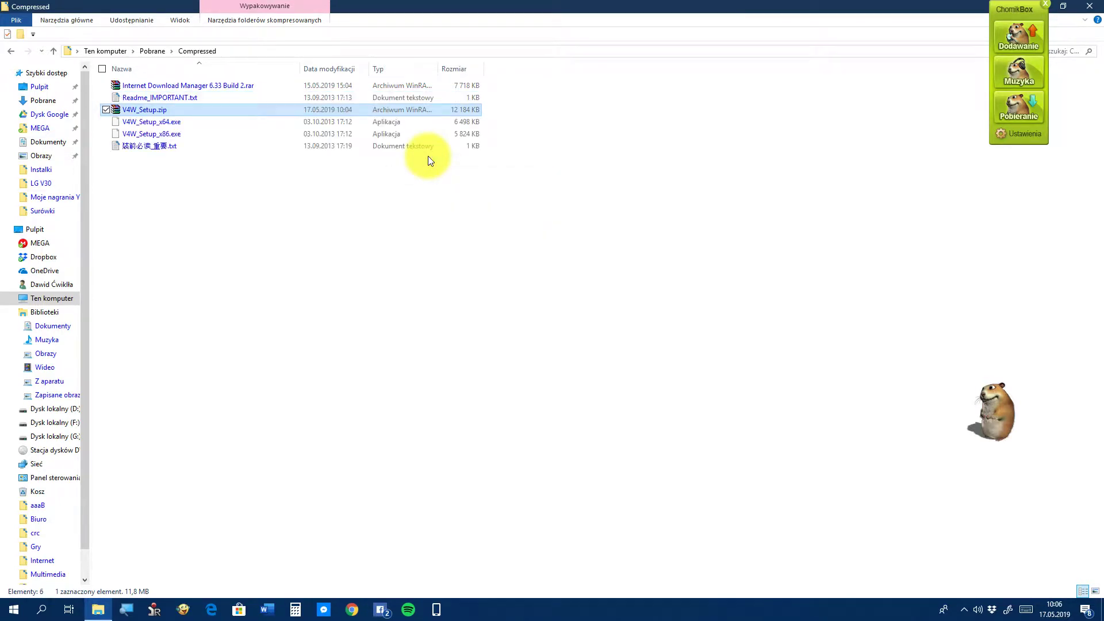
# Permanently delete the loose extracted files: V4W_Setup_x64.exe, V4W_Setup_x86.exe, the Chinese text file and Readme_IMPORTANT.txt
pyautogui.click(170, 170)
pyautogui.moveTo(170, 171); pyautogui.dragTo(195, 123)
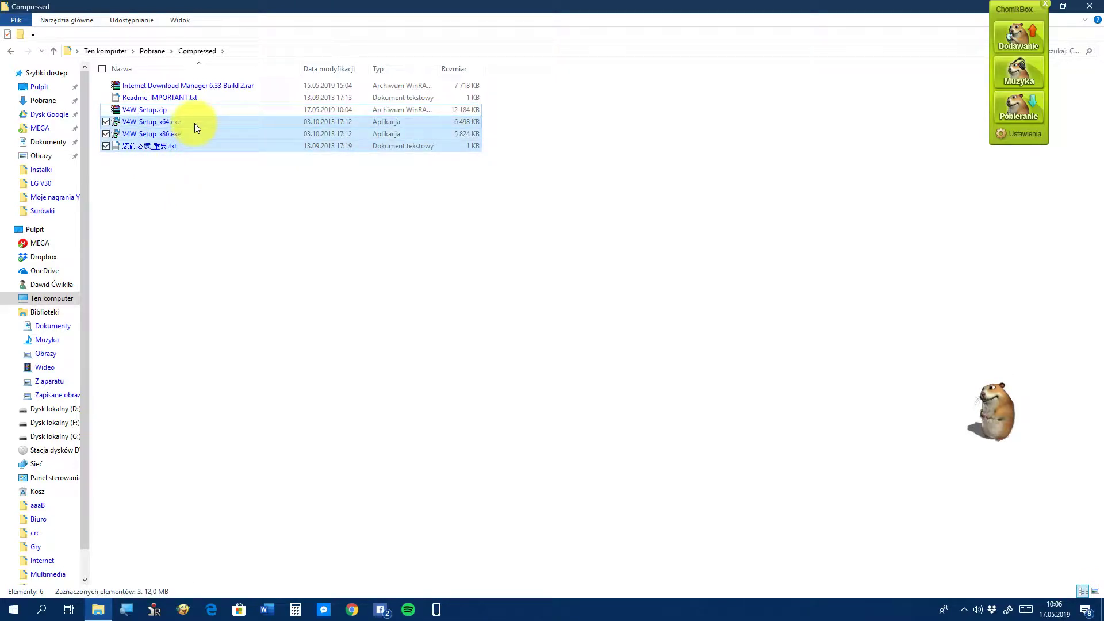
pyautogui.hotkey('shift', 'Delete')
pyautogui.press('Return')
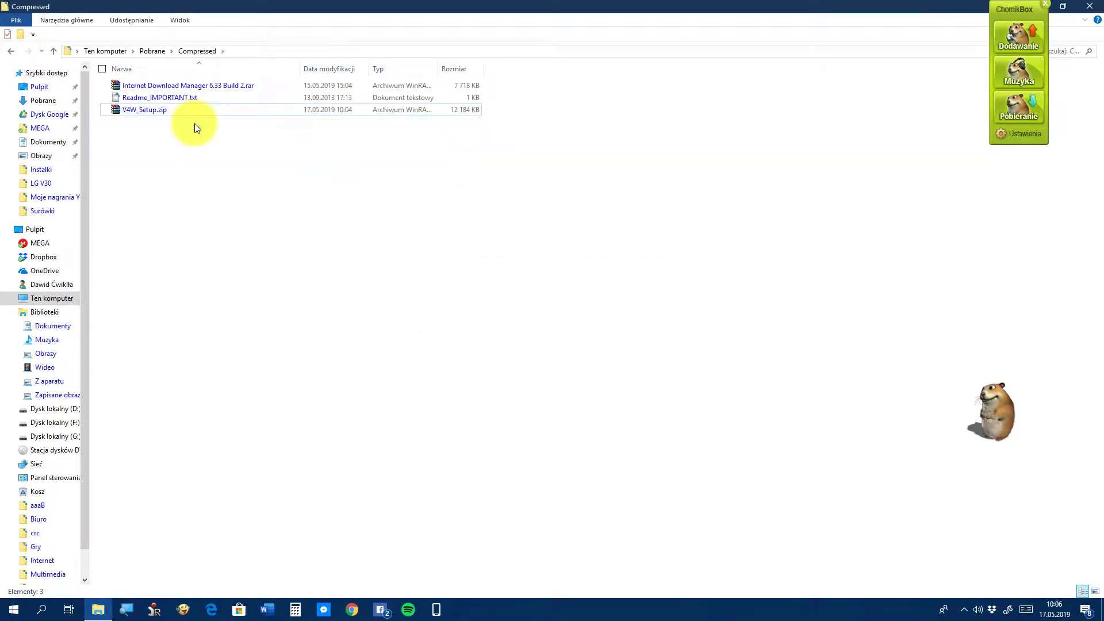
pyautogui.click(170, 99)
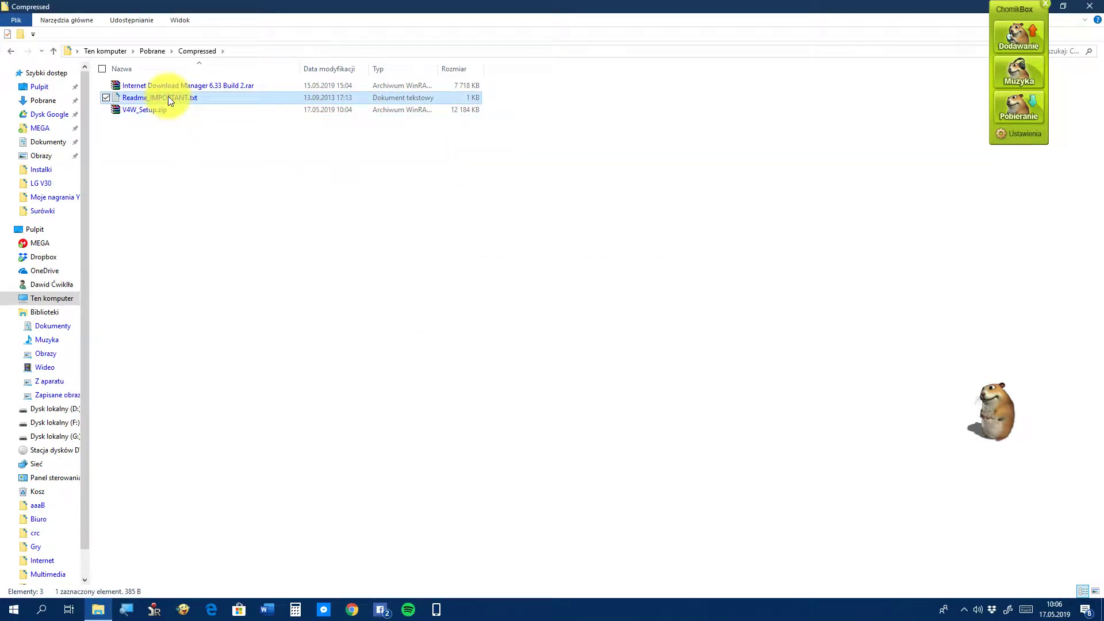
pyautogui.hotkey('shift', 'Delete')
pyautogui.press('Return')
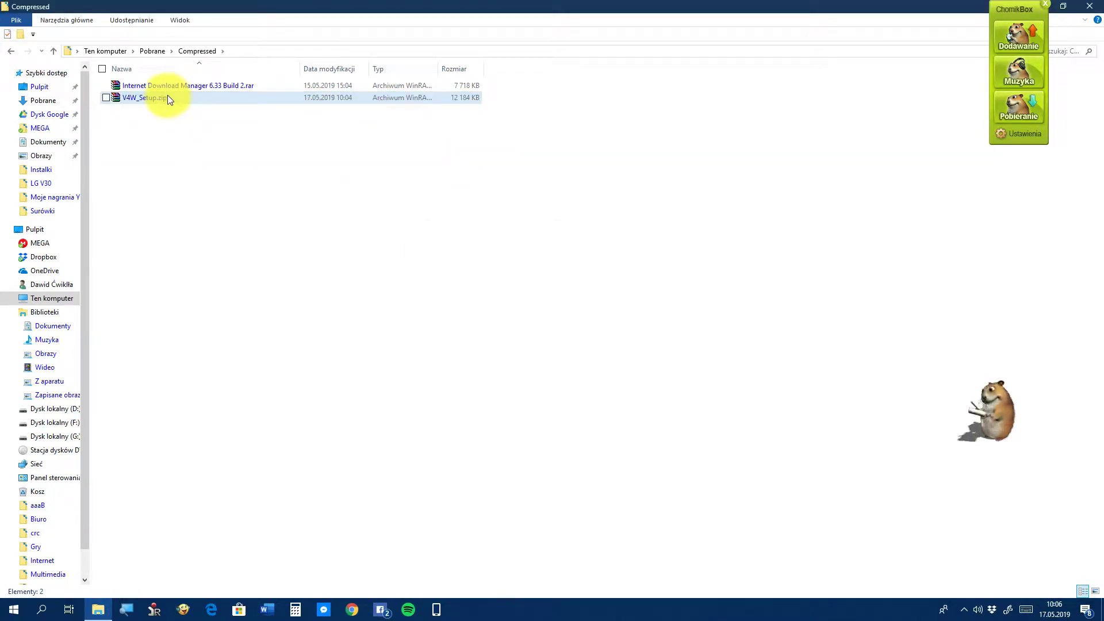
# Extract V4W_Setup.zip with WinRAR into its own V4W_Setup subfolder and open that folder
pyautogui.rightClick(167, 97)
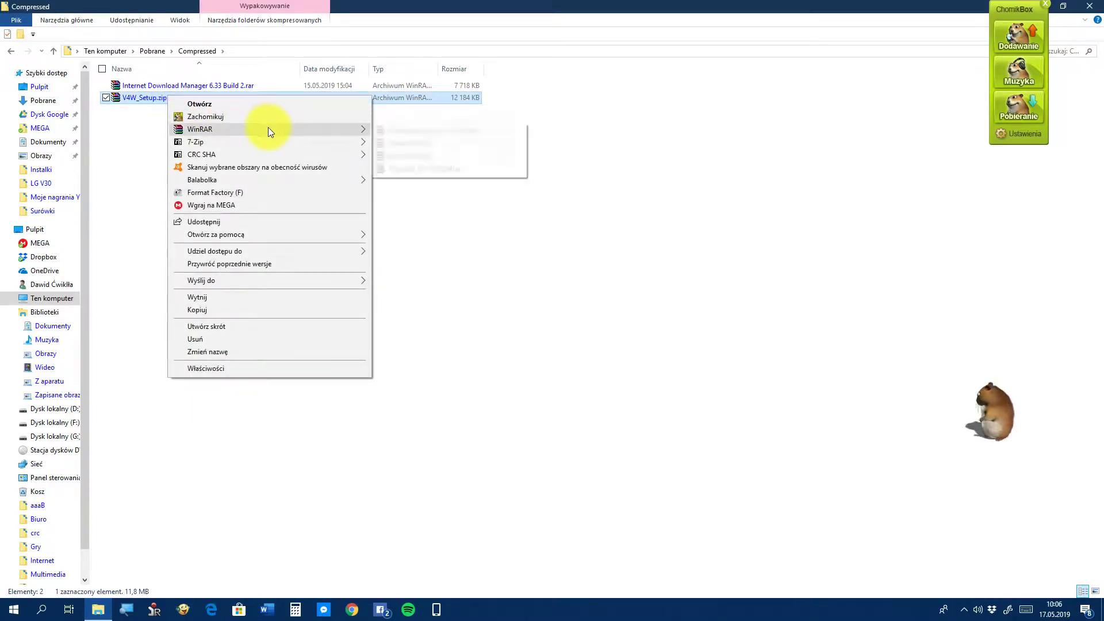
pyautogui.moveTo(330, 129)
pyautogui.click(413, 167)
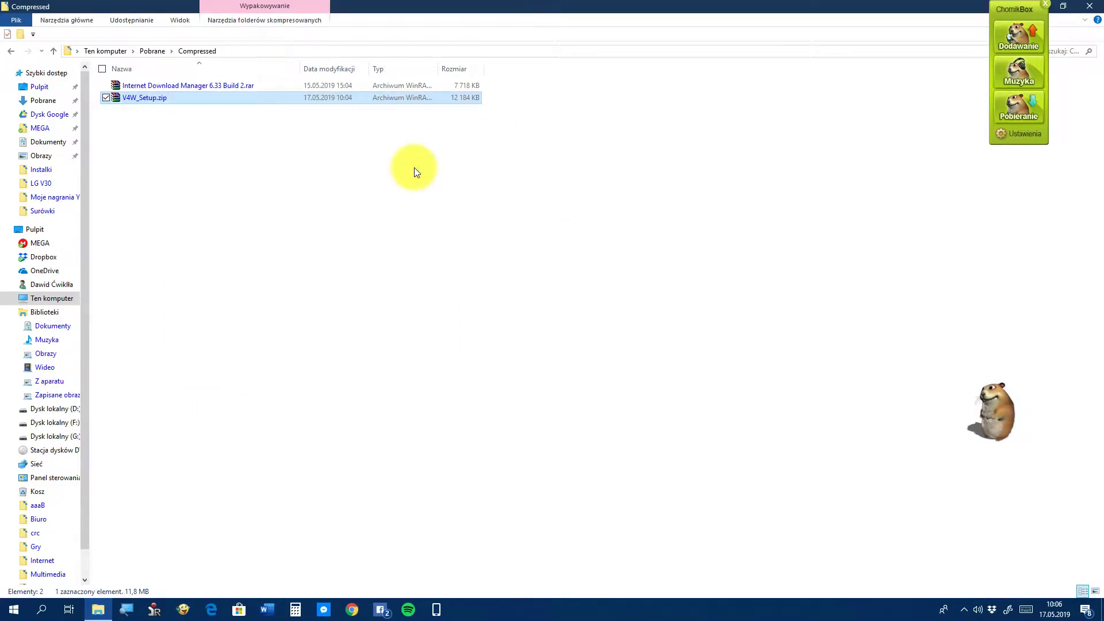
pyautogui.click(414, 168)
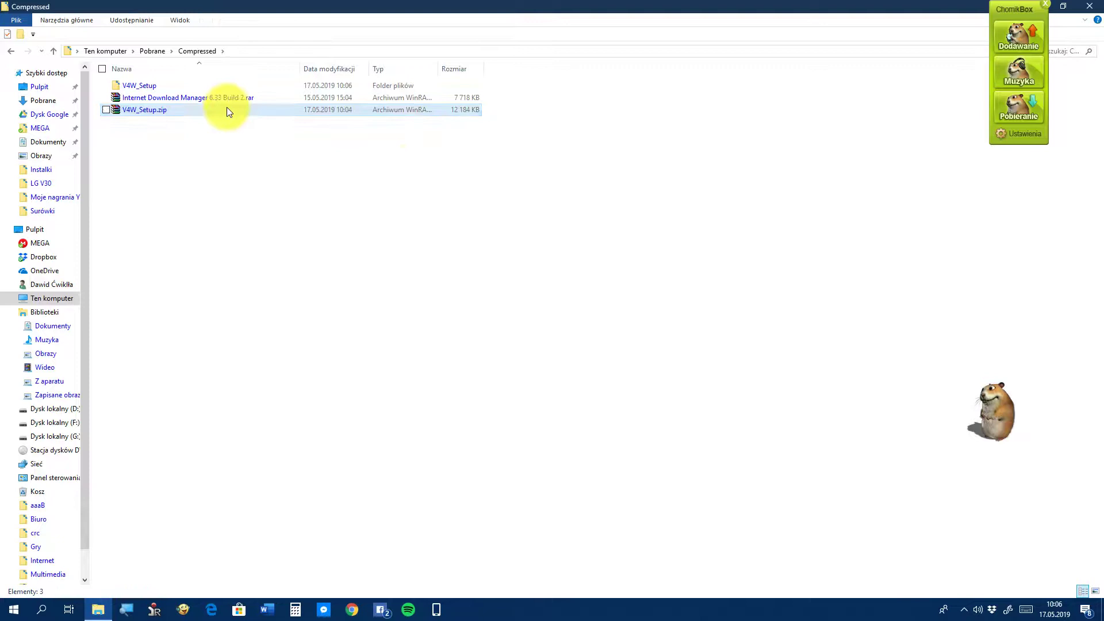
pyautogui.doubleClick(171, 88)
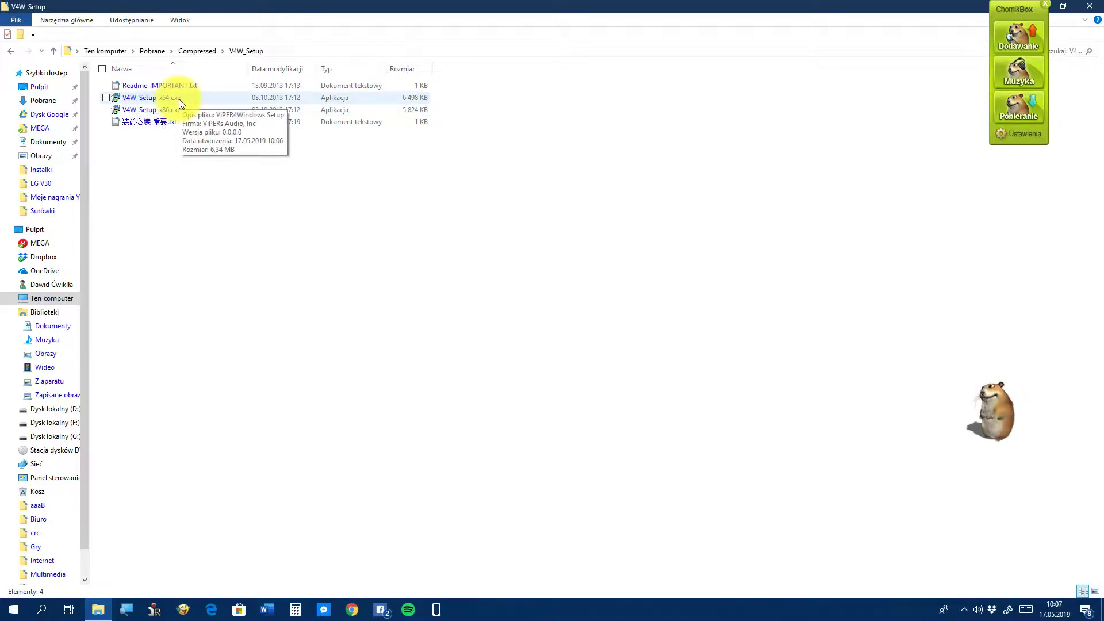
# Examine the two installers, V4W_Setup_x64.exe and V4W_Setup_x86.exe, by selecting each in turn
pyautogui.moveTo(187, 107)
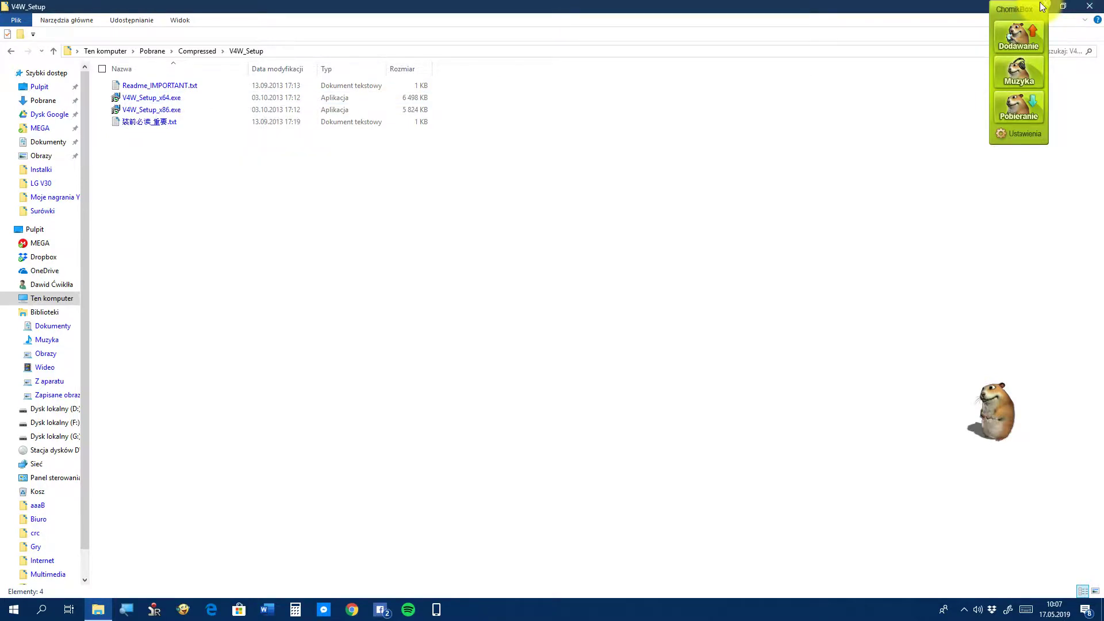
pyautogui.click(151, 99)
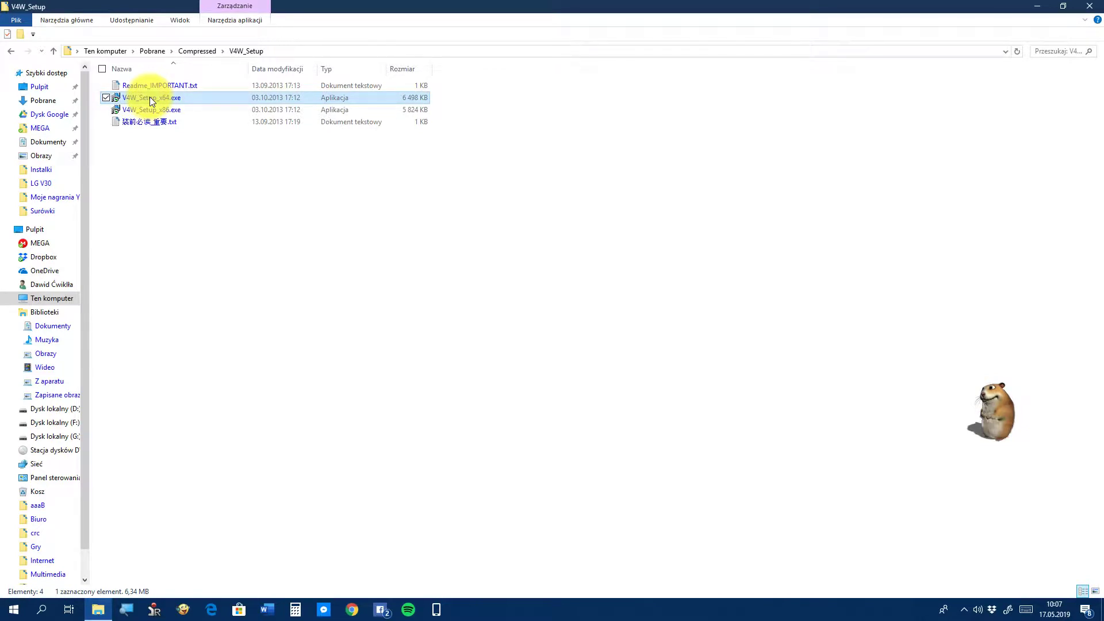
pyautogui.click(166, 110)
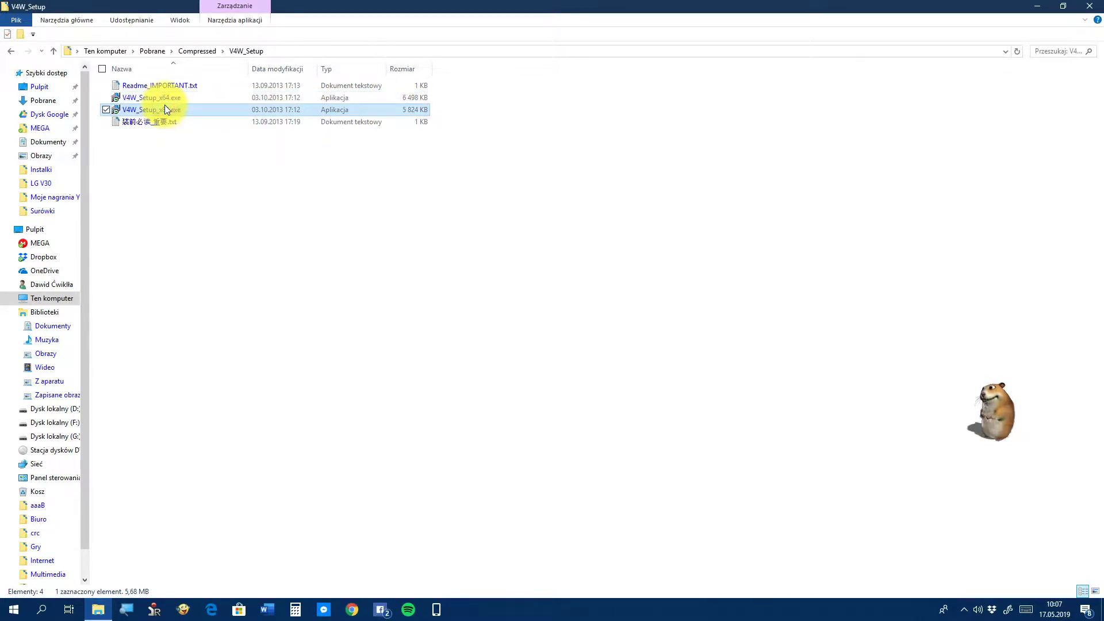
# Check the computer's system type in the Windows System properties and return to the V4W_Setup folder
pyautogui.click(1036, 6)
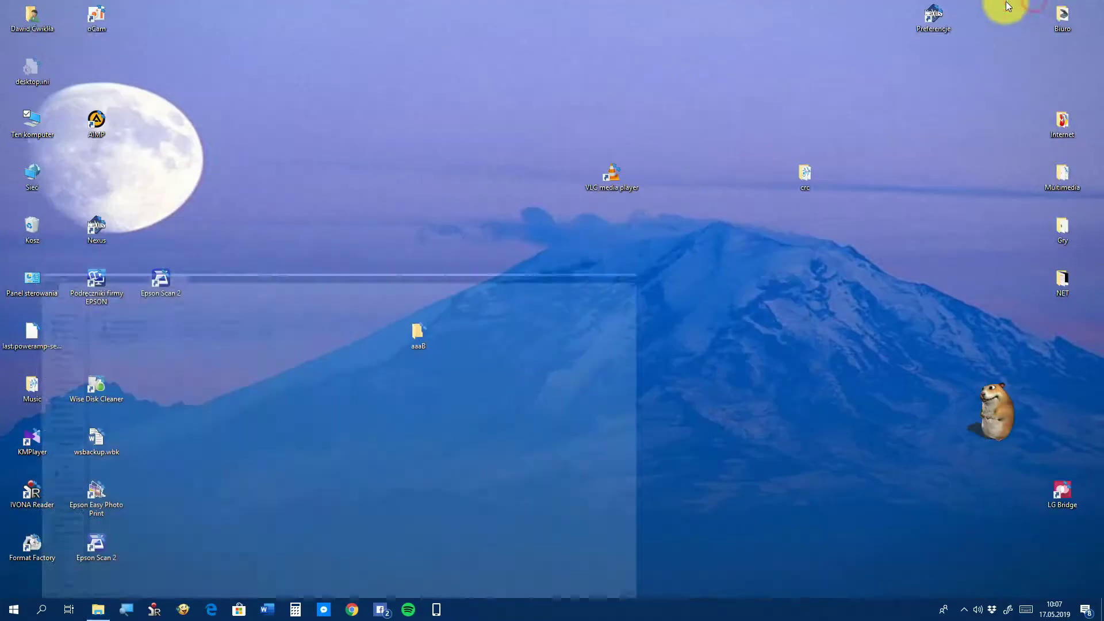
pyautogui.rightClick(36, 132)
pyautogui.click(97, 281)
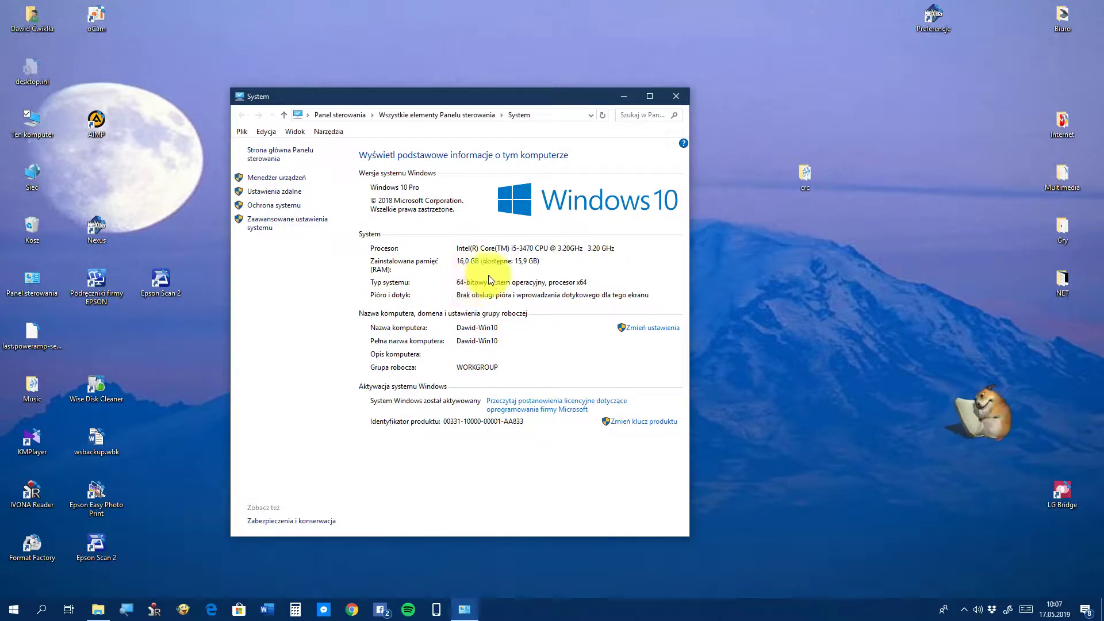
pyautogui.click(676, 96)
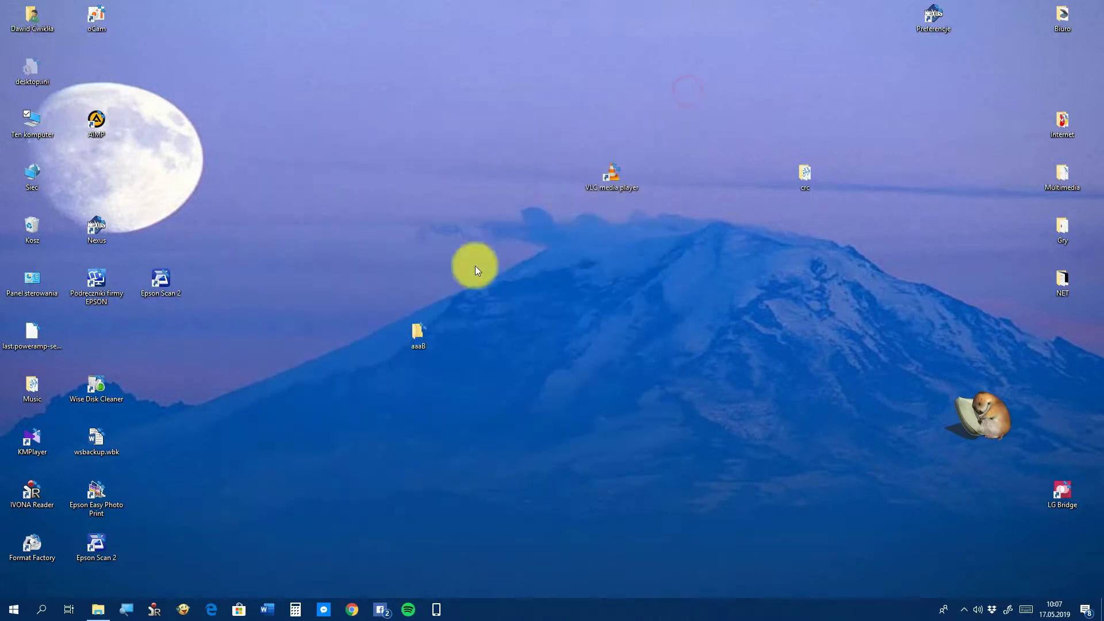
pyautogui.click(97, 608)
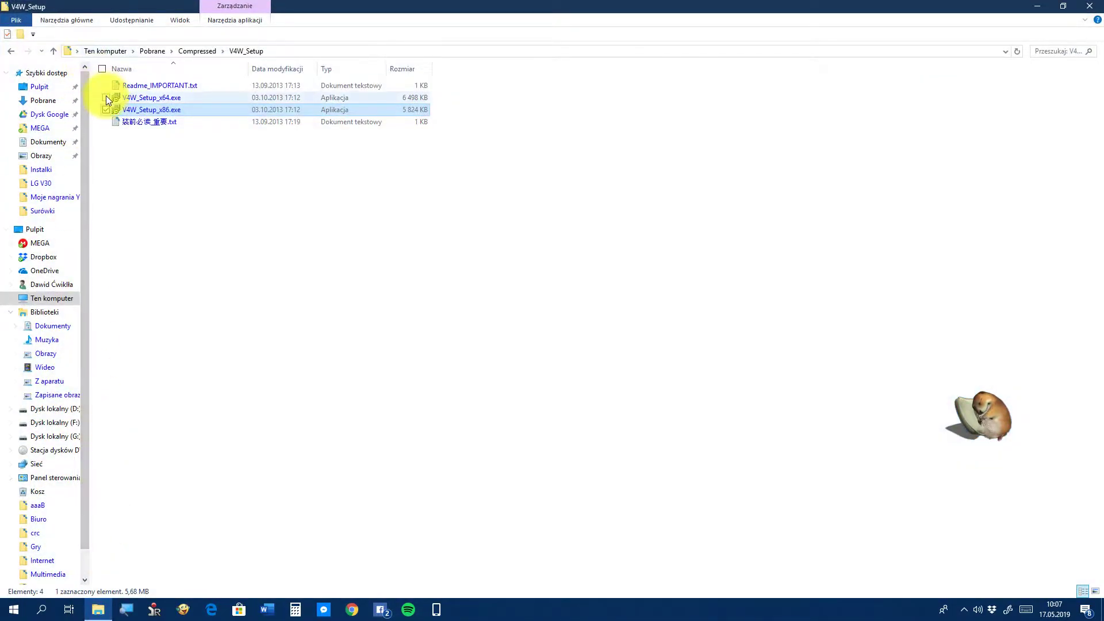
pyautogui.click(165, 98)
pyautogui.doubleClick(165, 97)
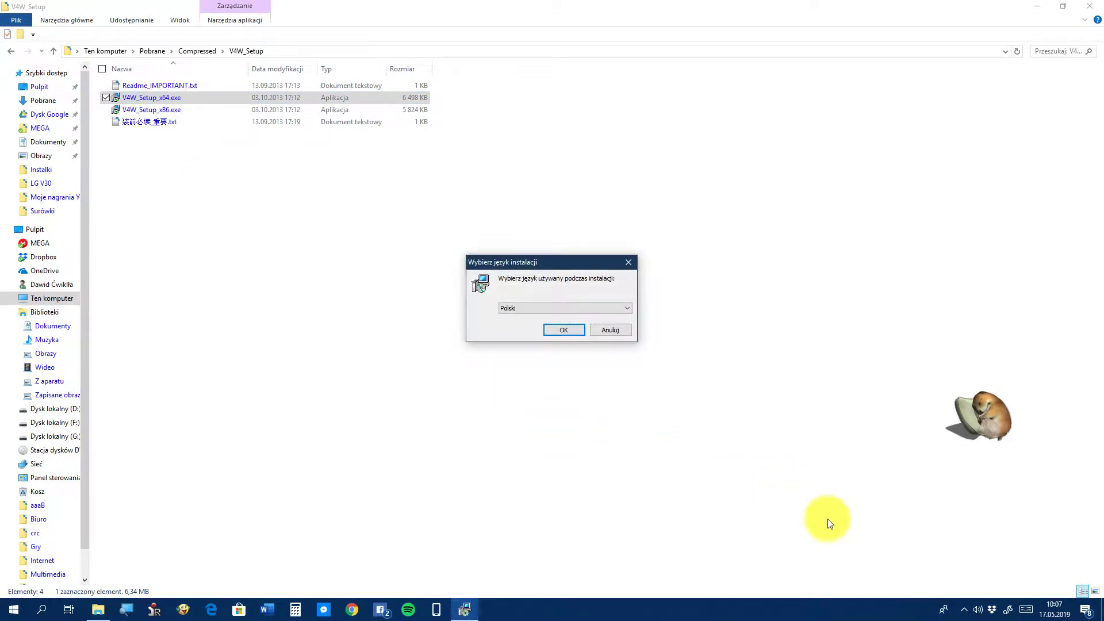
pyautogui.click(964, 610)
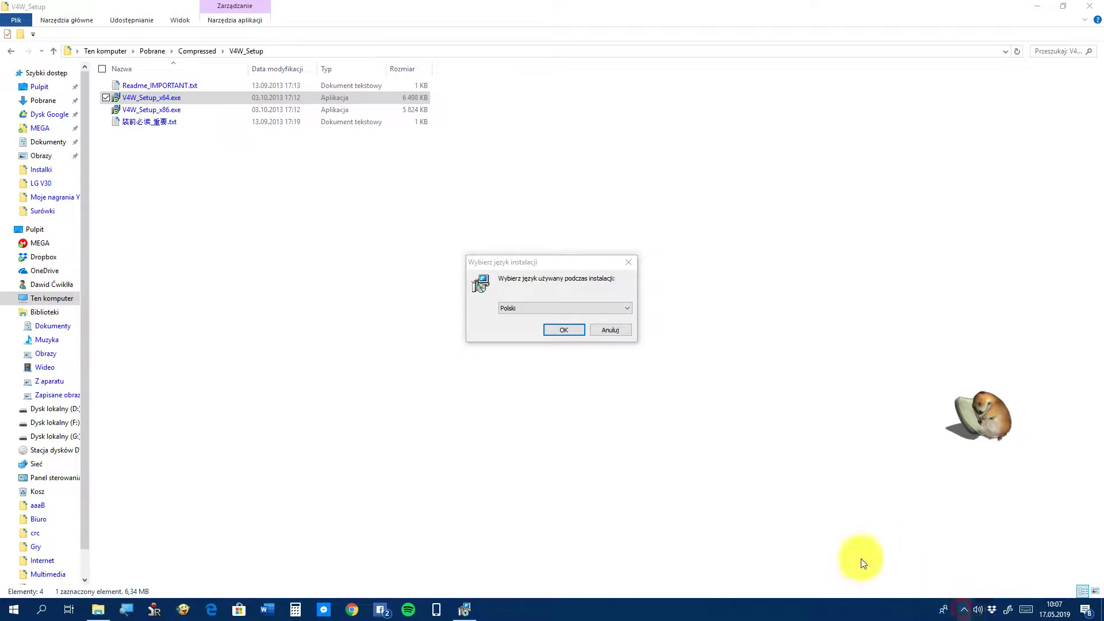
pyautogui.click(555, 332)
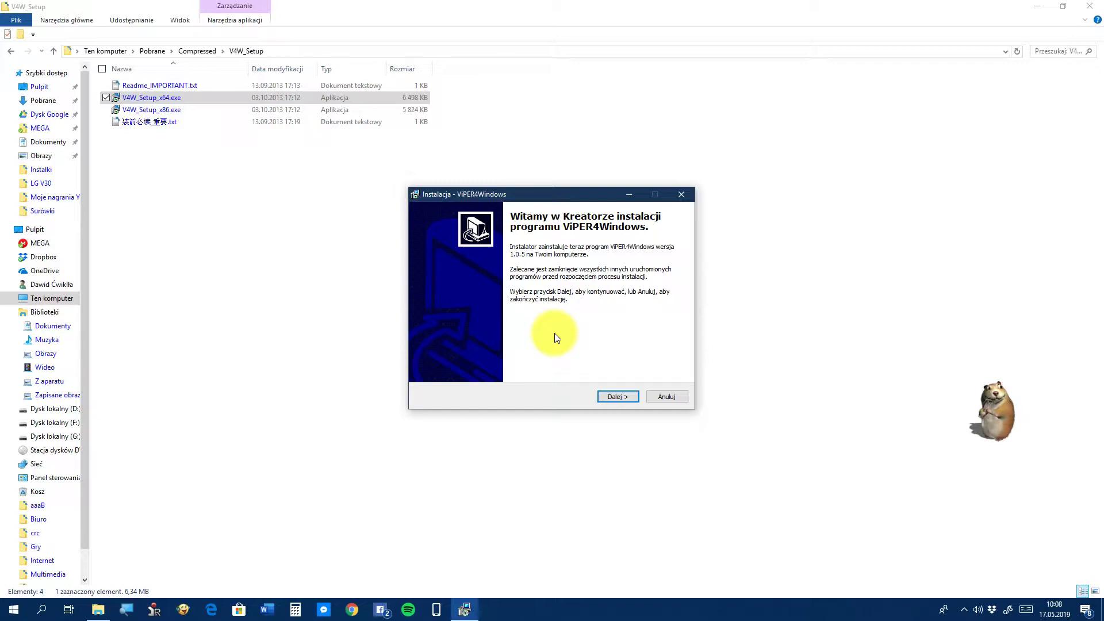
pyautogui.click(966, 613)
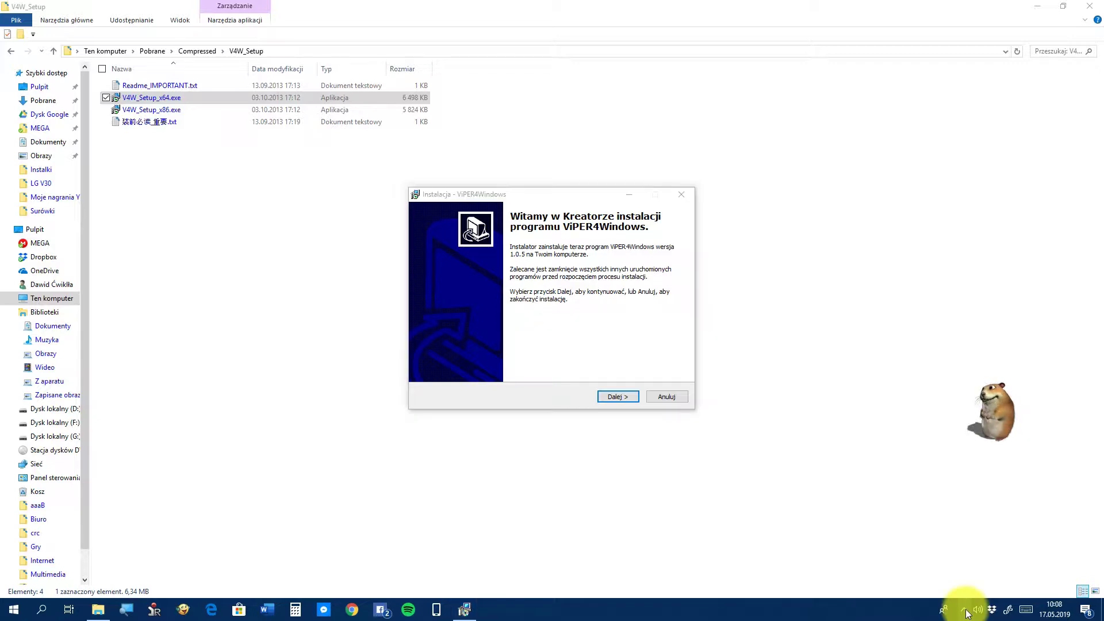
pyautogui.click(965, 612)
pyautogui.click(967, 613)
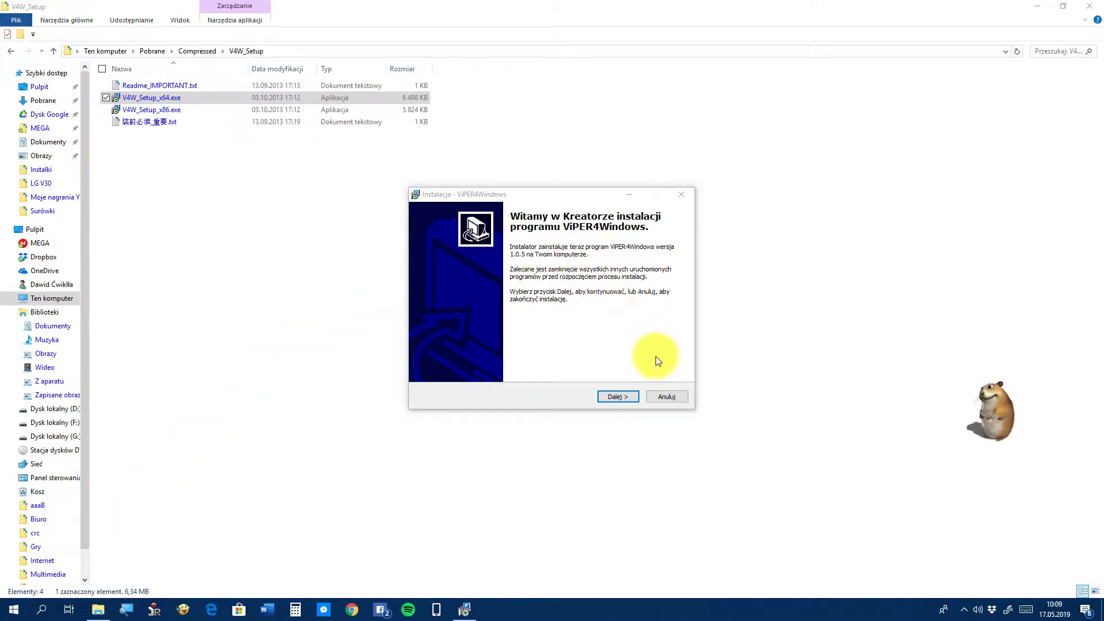
pyautogui.click(659, 395)
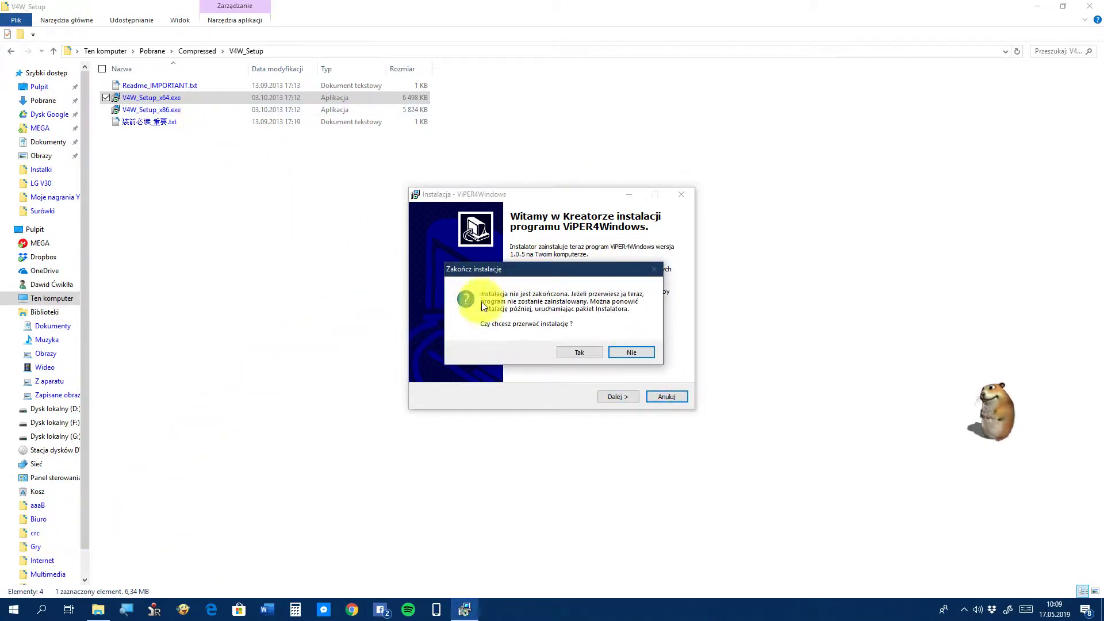
pyautogui.click(579, 353)
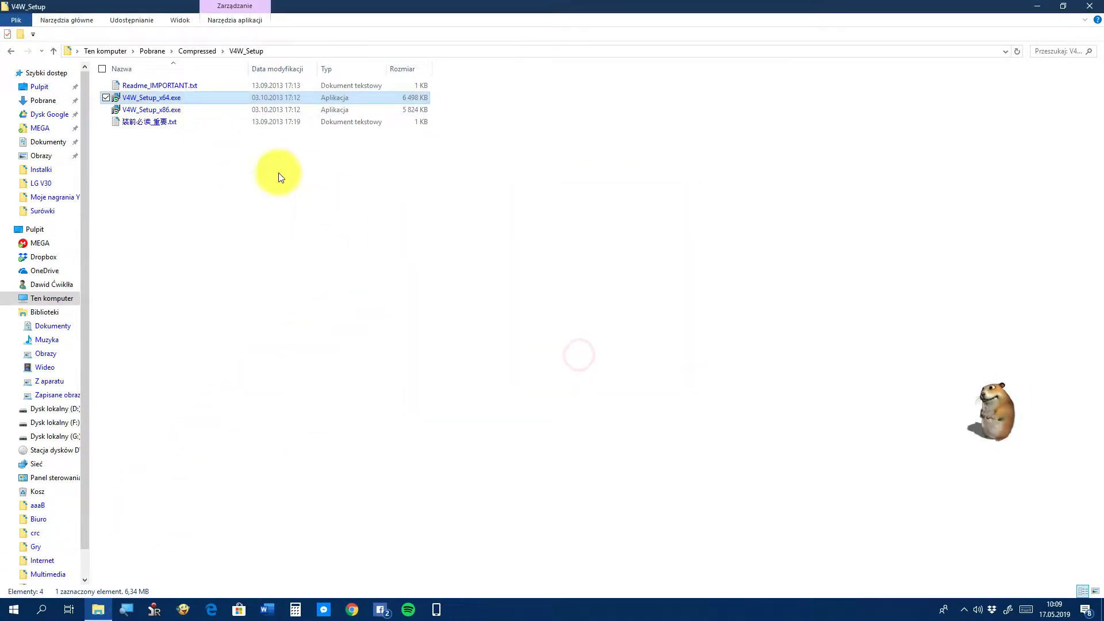
# Run V4W_Setup_x64.exe in Polish and install ViPER4Windows with the default Start menu folder and a desktop icon
pyautogui.doubleClick(181, 99)
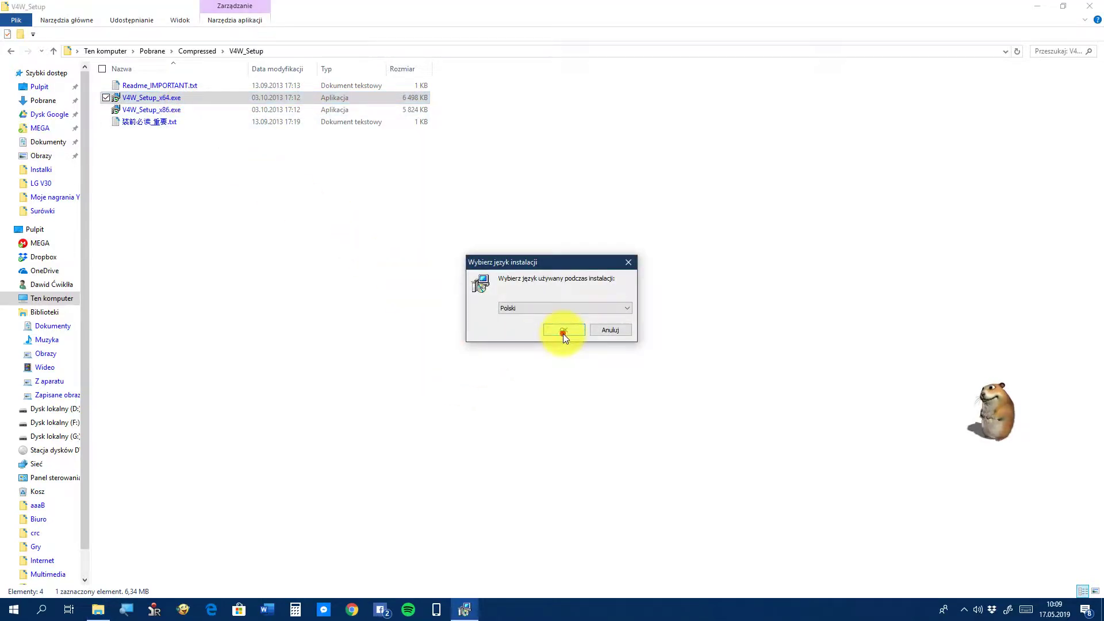
pyautogui.click(563, 330)
pyautogui.click(611, 397)
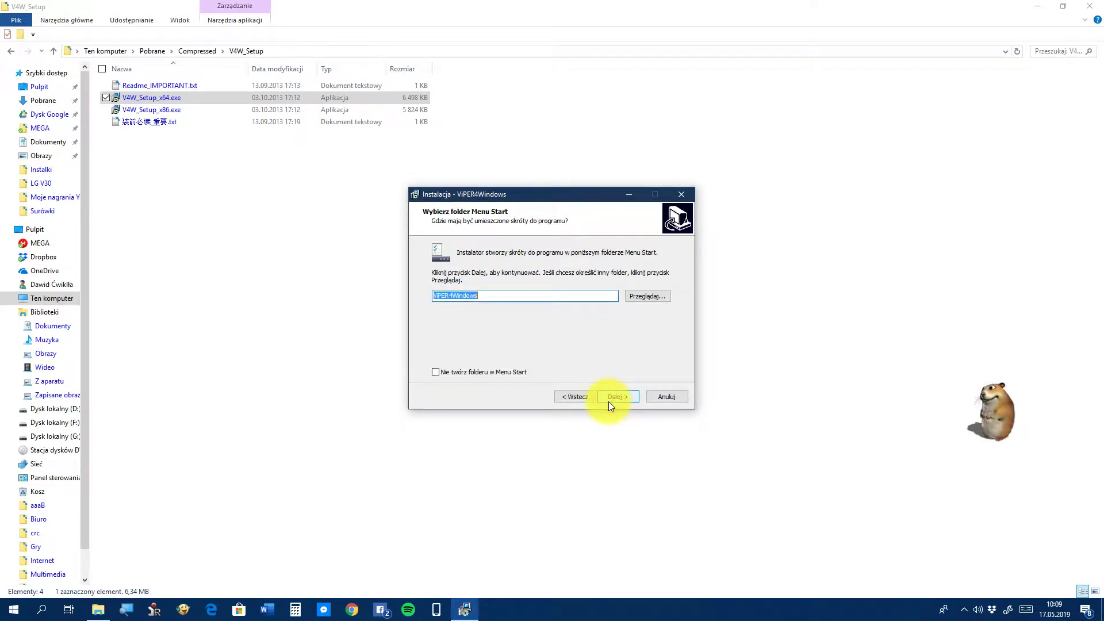
pyautogui.click(612, 396)
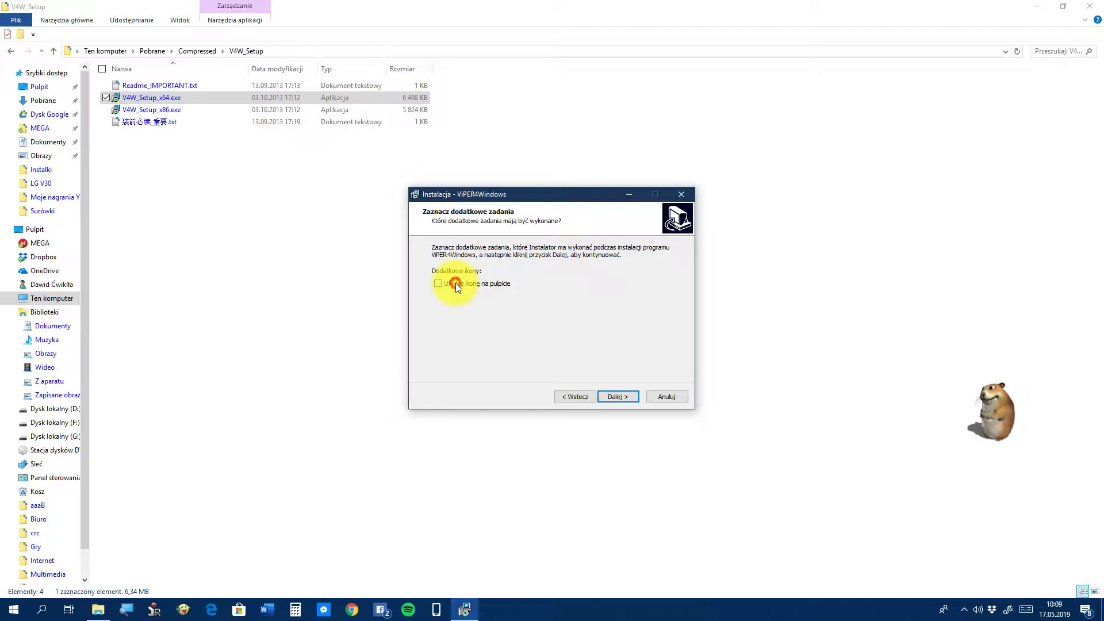
pyautogui.click(455, 283)
pyautogui.click(605, 395)
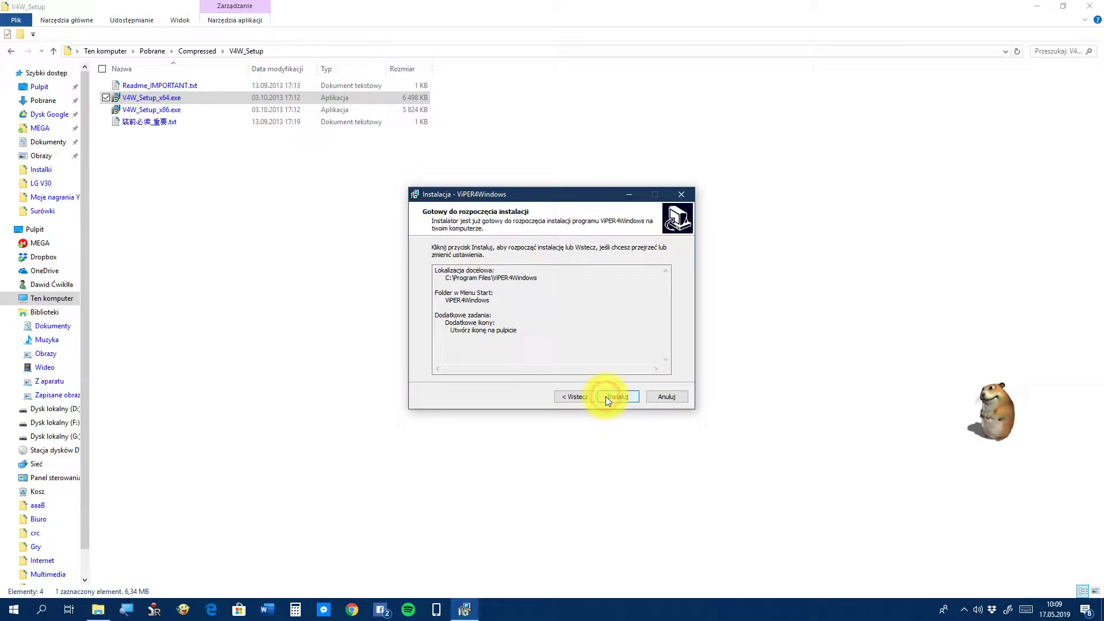
pyautogui.click(605, 395)
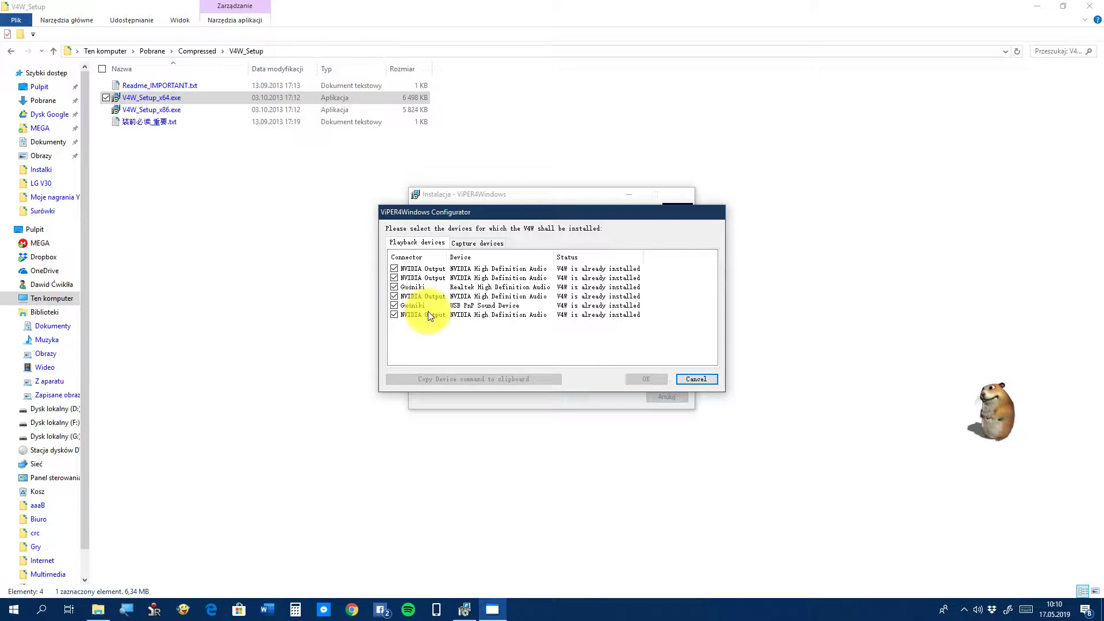
# Deselect the USB PnP Sound Device speakers among the Configurator's playback devices and finish the setup without restarting the computer
pyautogui.click(394, 306)
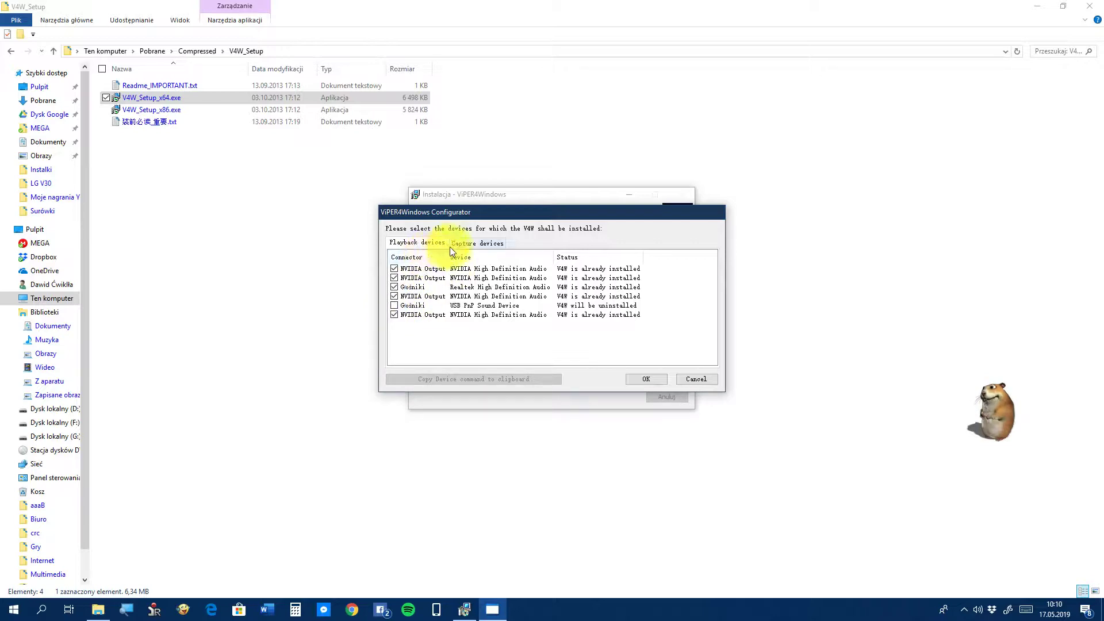
pyautogui.click(475, 244)
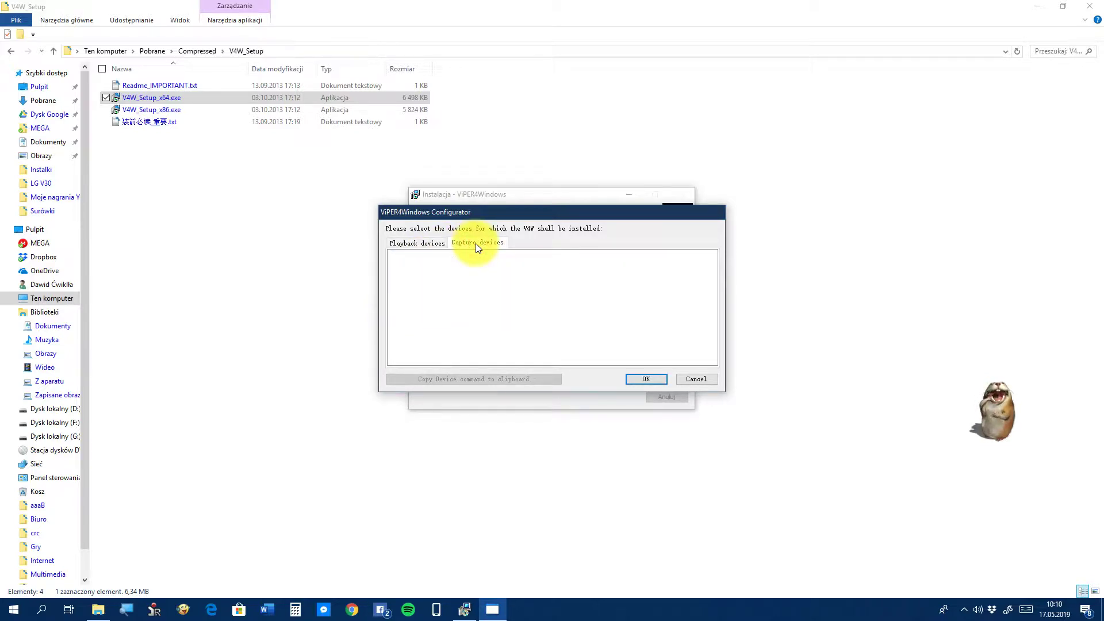
pyautogui.click(429, 246)
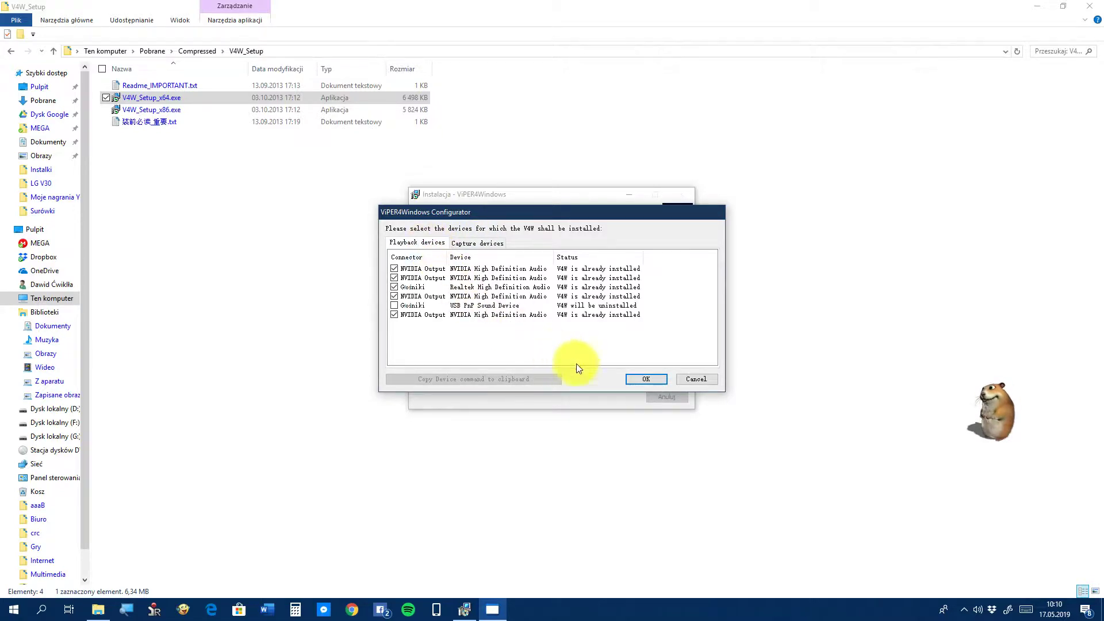
pyautogui.click(643, 379)
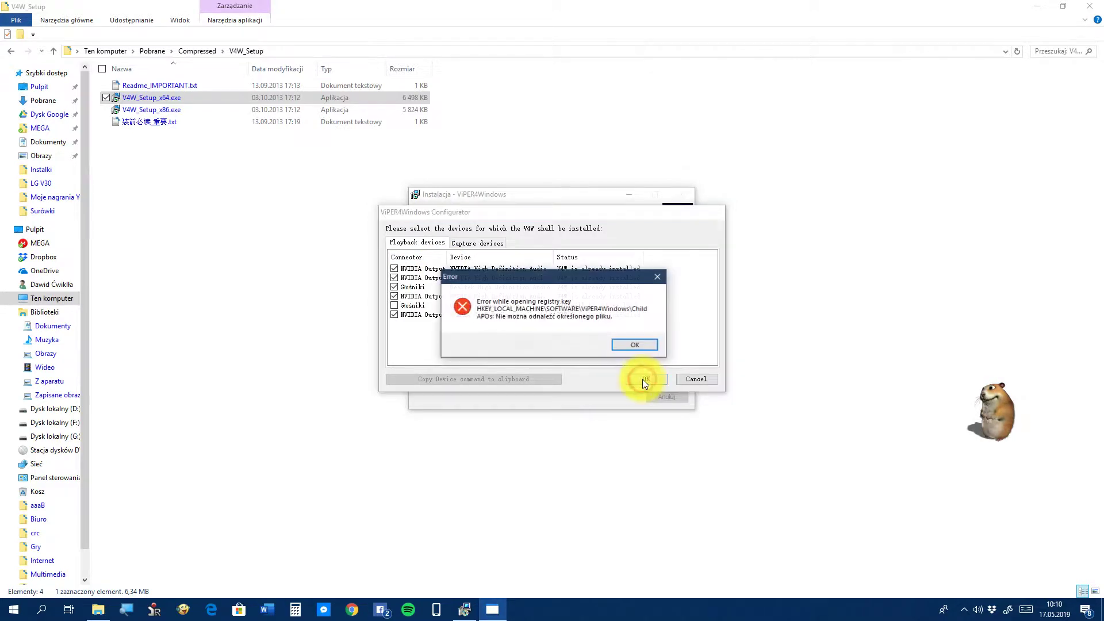
pyautogui.click(619, 344)
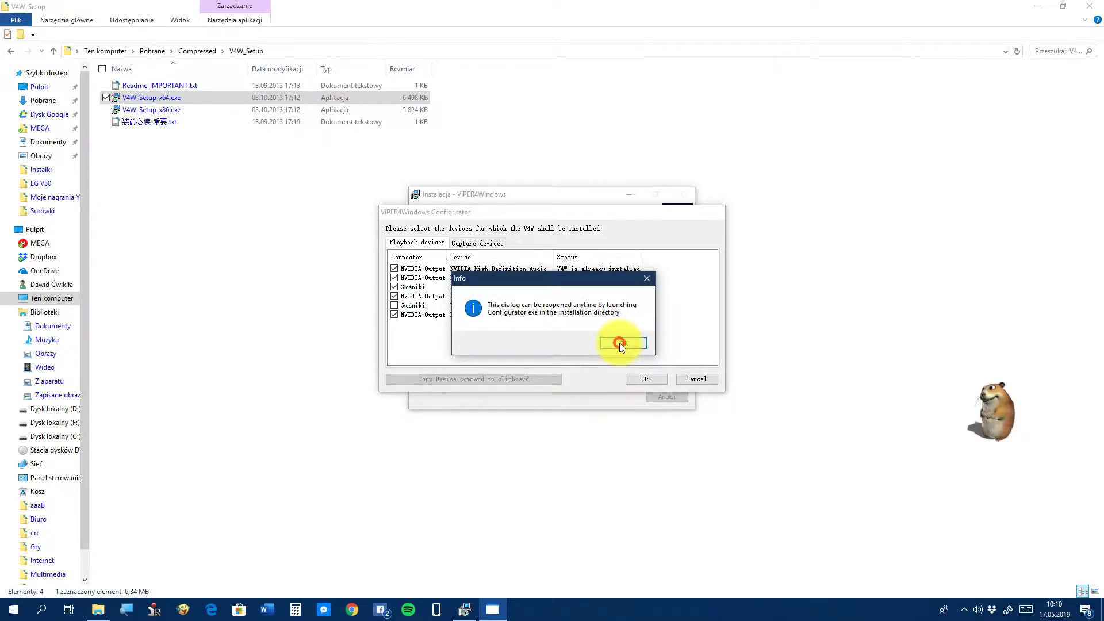
pyautogui.click(619, 342)
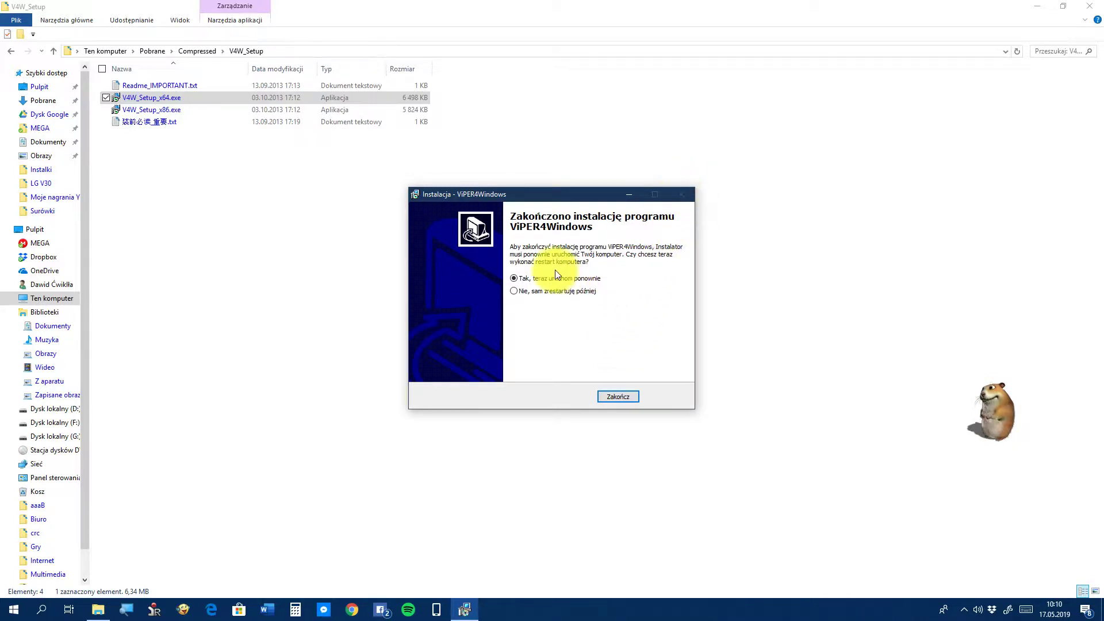
pyautogui.click(529, 292)
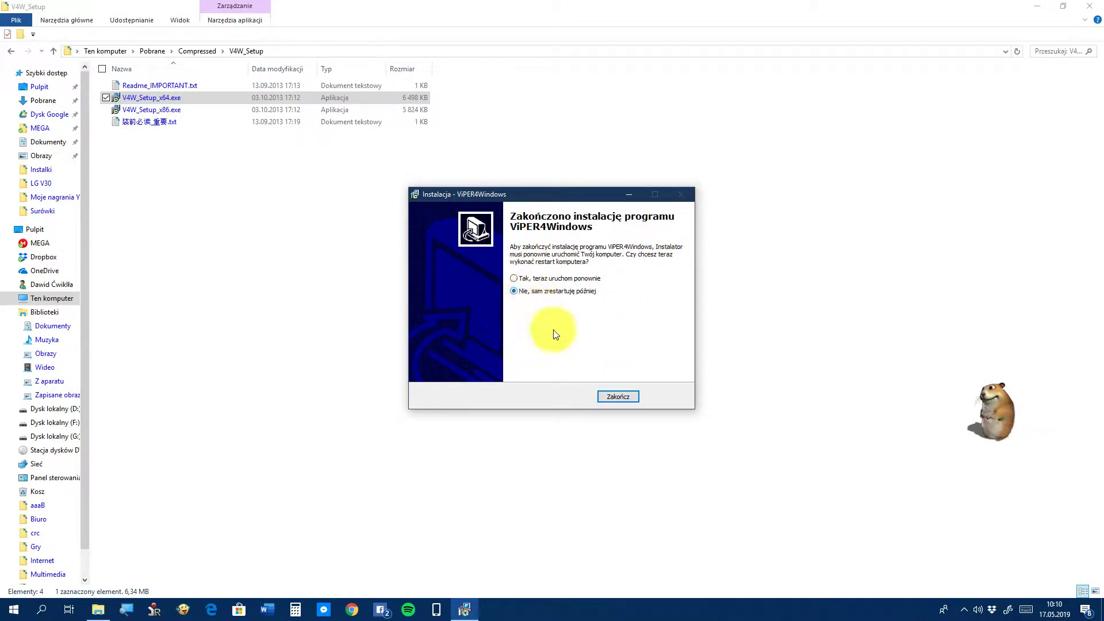
pyautogui.click(610, 397)
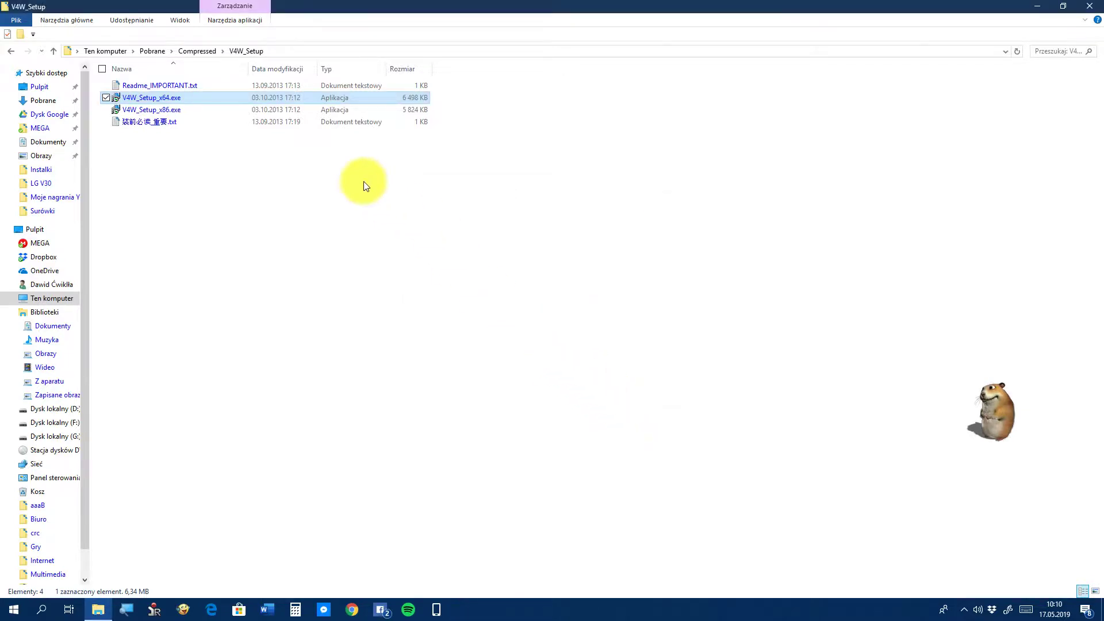
# Run V4W_Setup_x64.exe as administrator and reinstall ViPER4Windows, keeping the suggested settings and the desktop icon option
pyautogui.rightClick(193, 102)
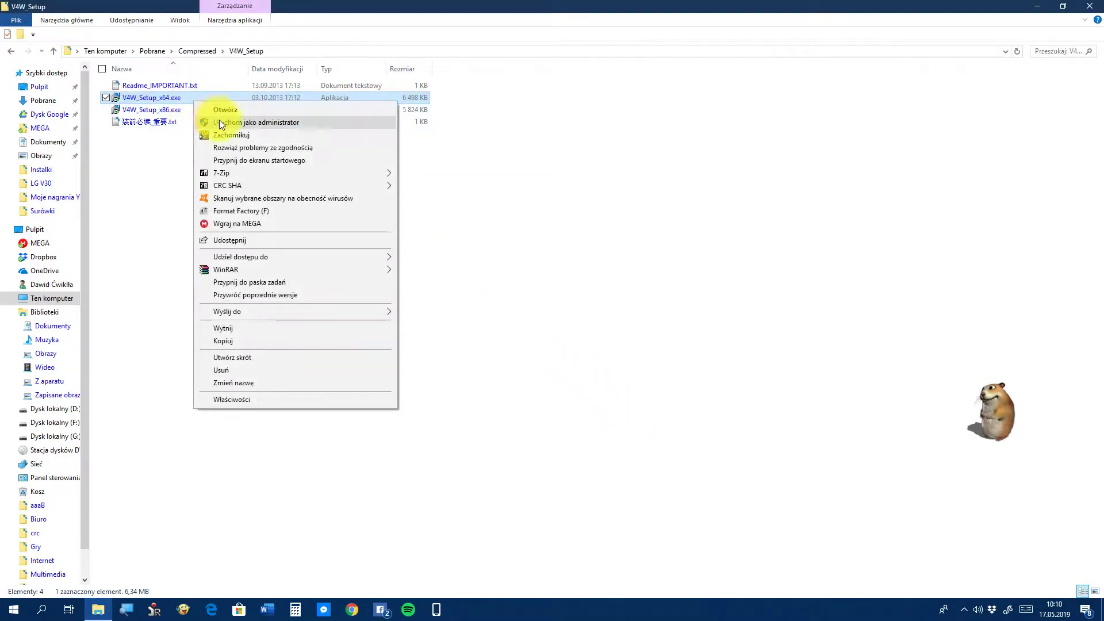
pyautogui.click(221, 122)
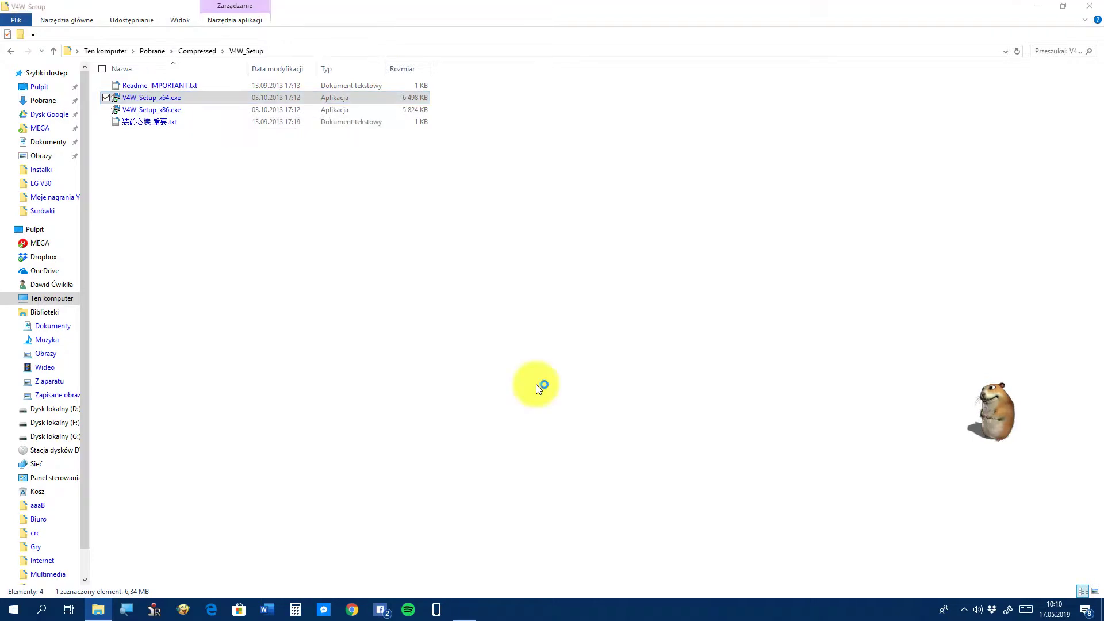
pyautogui.click(564, 332)
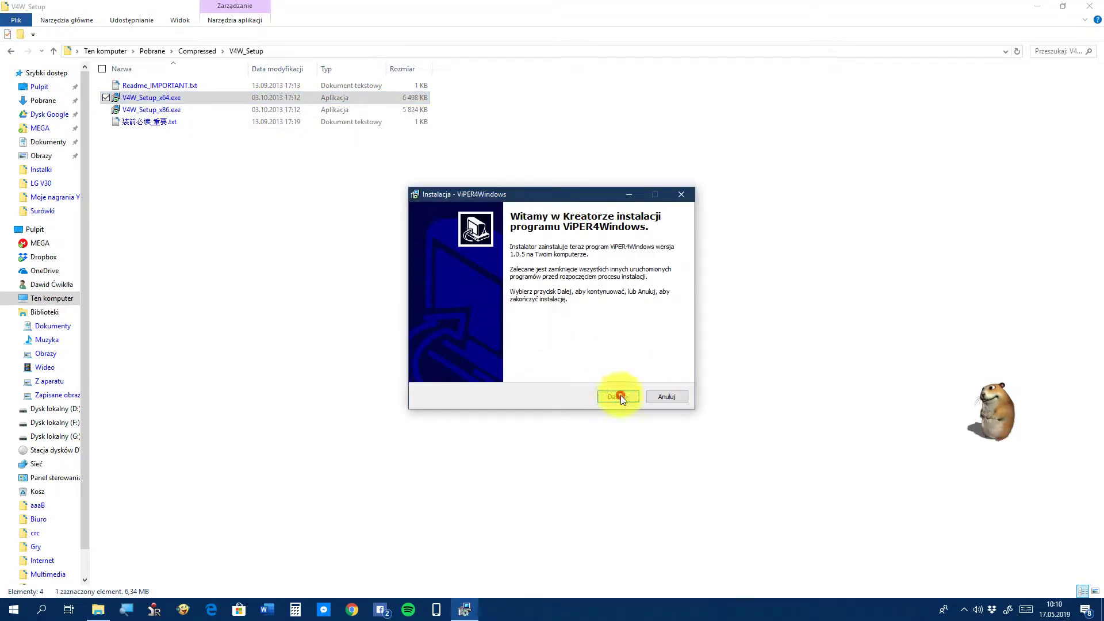
pyautogui.click(618, 396)
pyautogui.click(618, 396)
pyautogui.click(619, 396)
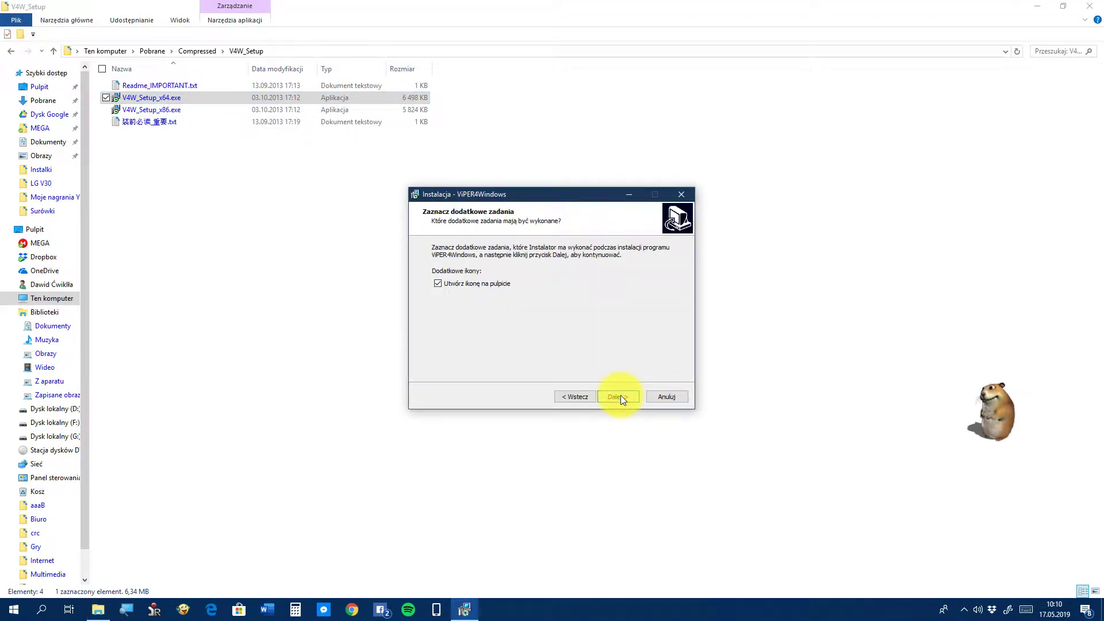
pyautogui.click(618, 396)
pyautogui.click(618, 396)
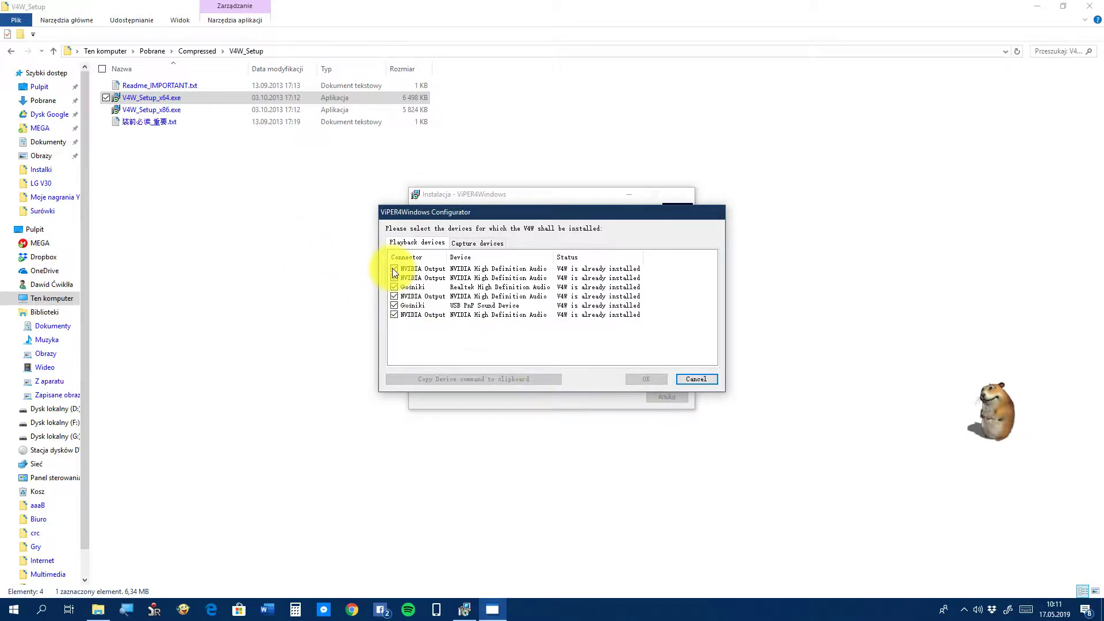
# Exclude the USB PnP Sound Device speakers in the ViPER4Windows Configurator again and complete the installation with the restart postponed
pyautogui.click(393, 305)
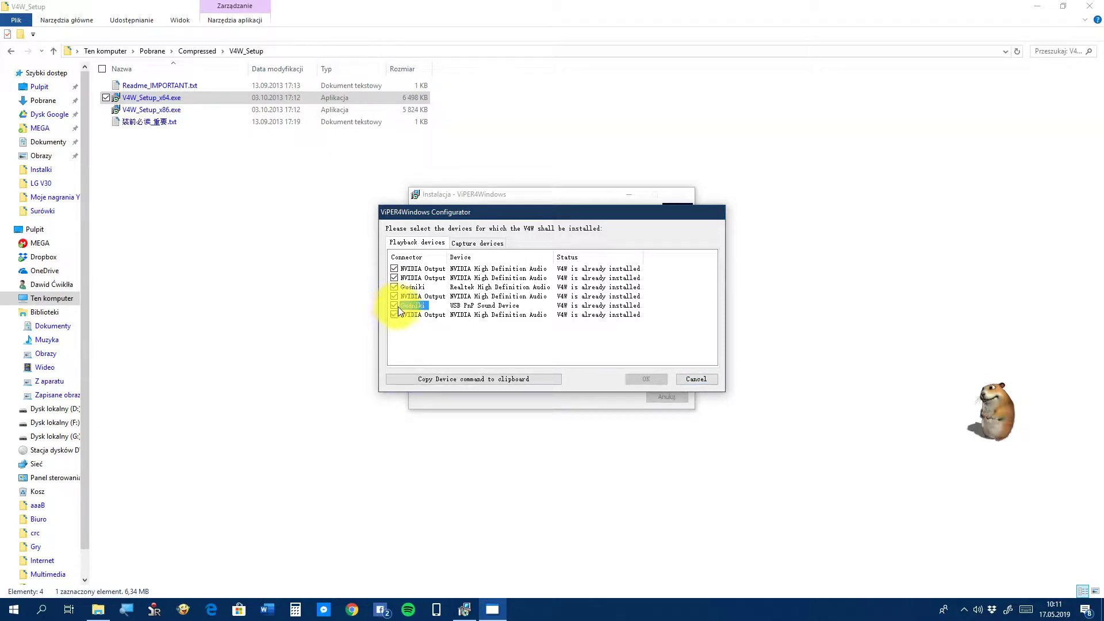
pyautogui.click(394, 305)
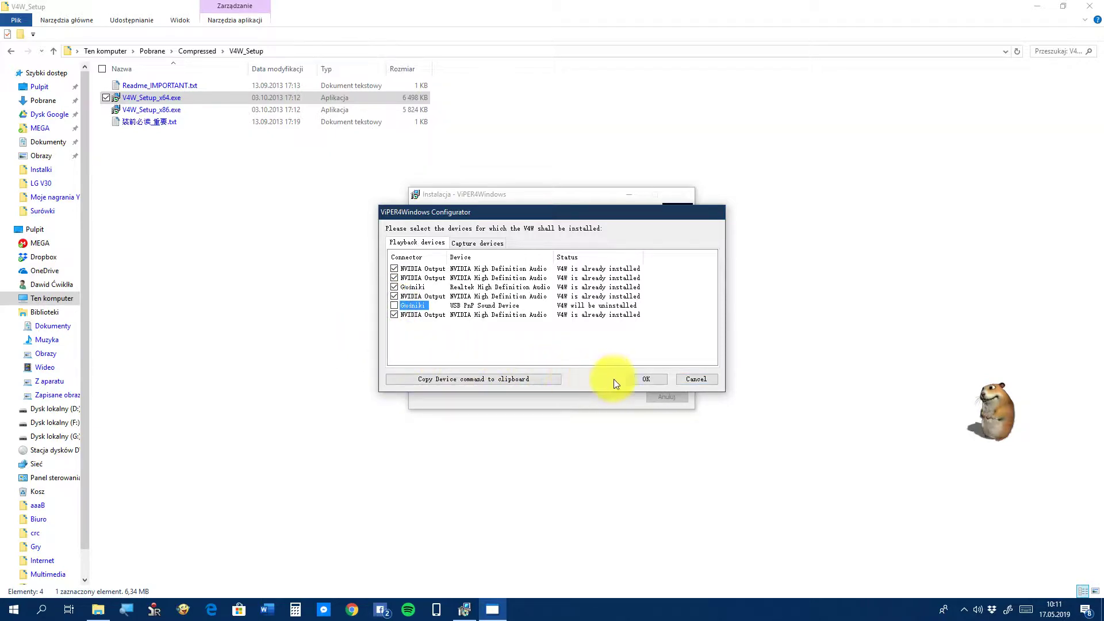
pyautogui.click(649, 377)
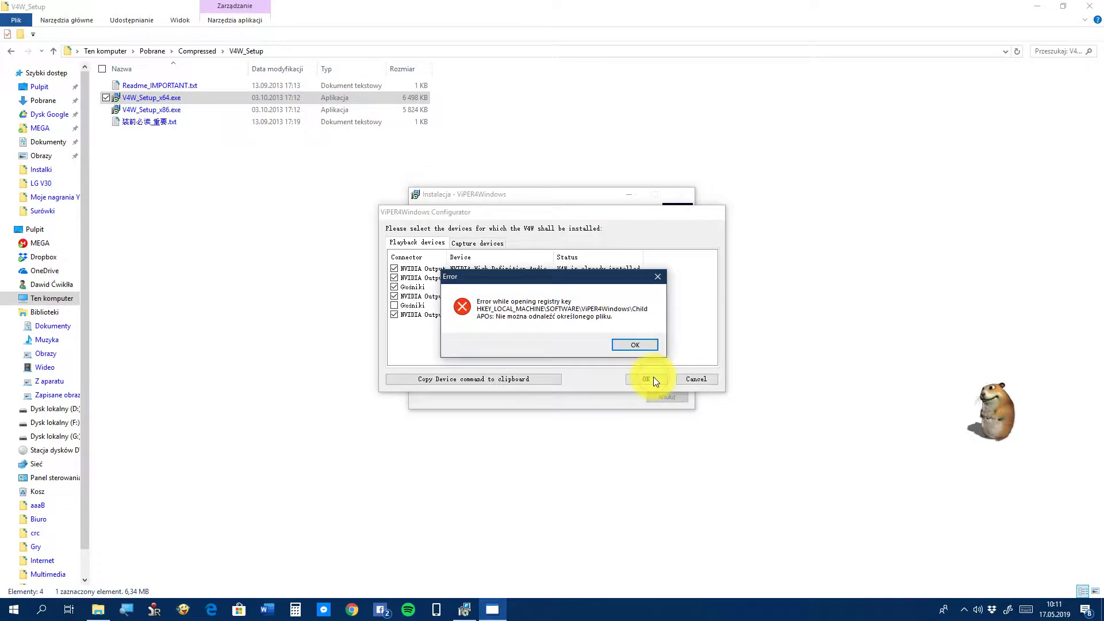
pyautogui.click(637, 343)
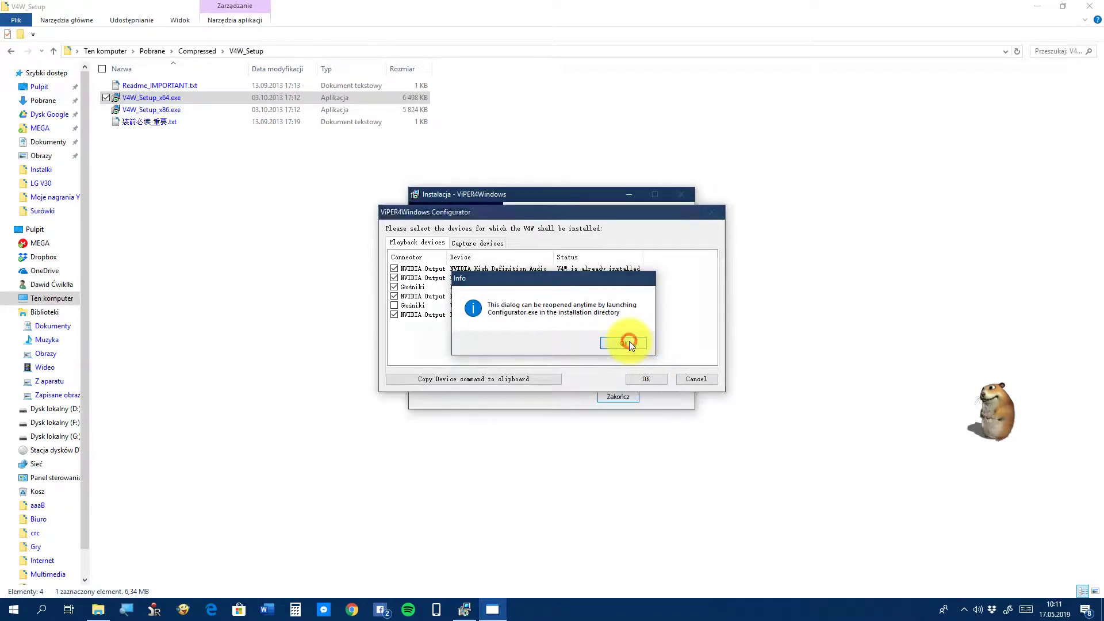
pyautogui.click(629, 343)
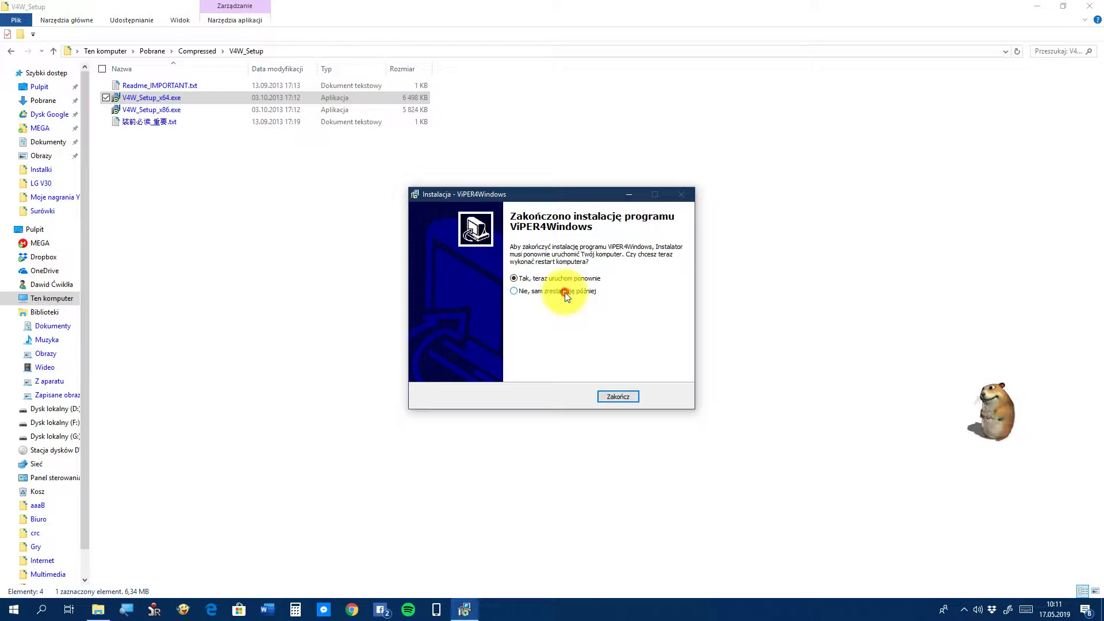
pyautogui.click(622, 395)
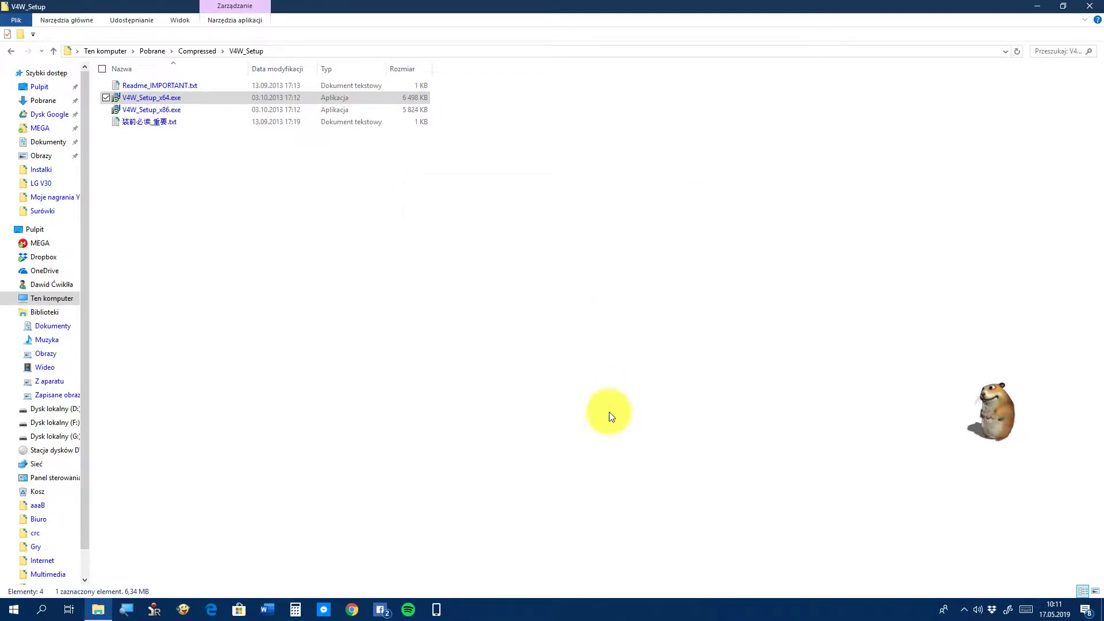
# Close the V4W_Setup folder window, switch to Chrome and search Google for "equalizr apo"
pyautogui.click(635, 430)
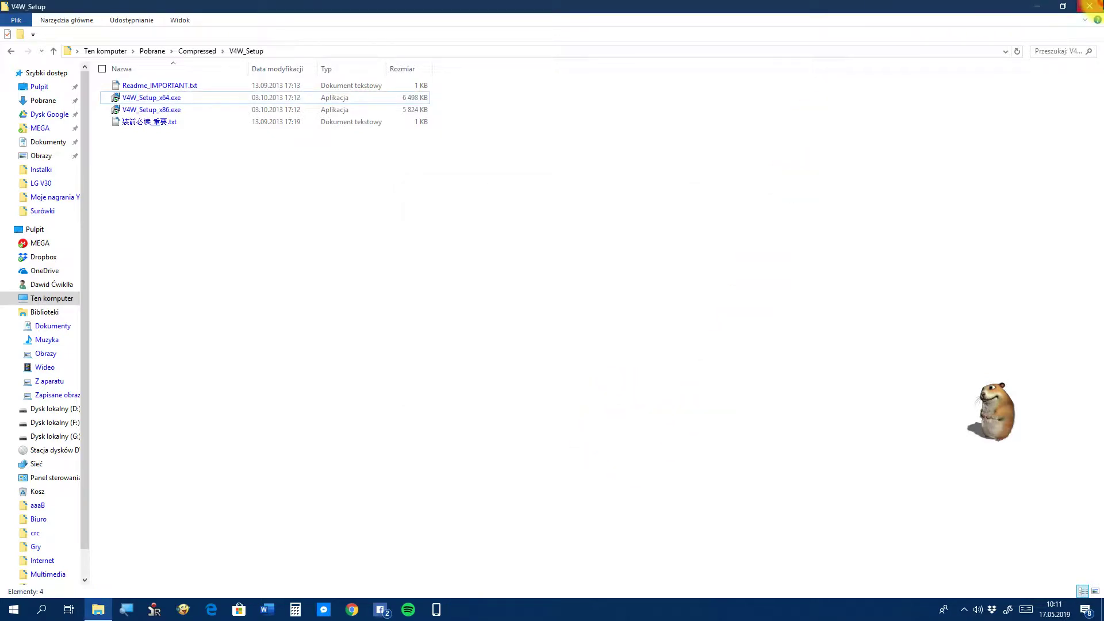
pyautogui.click(1090, 6)
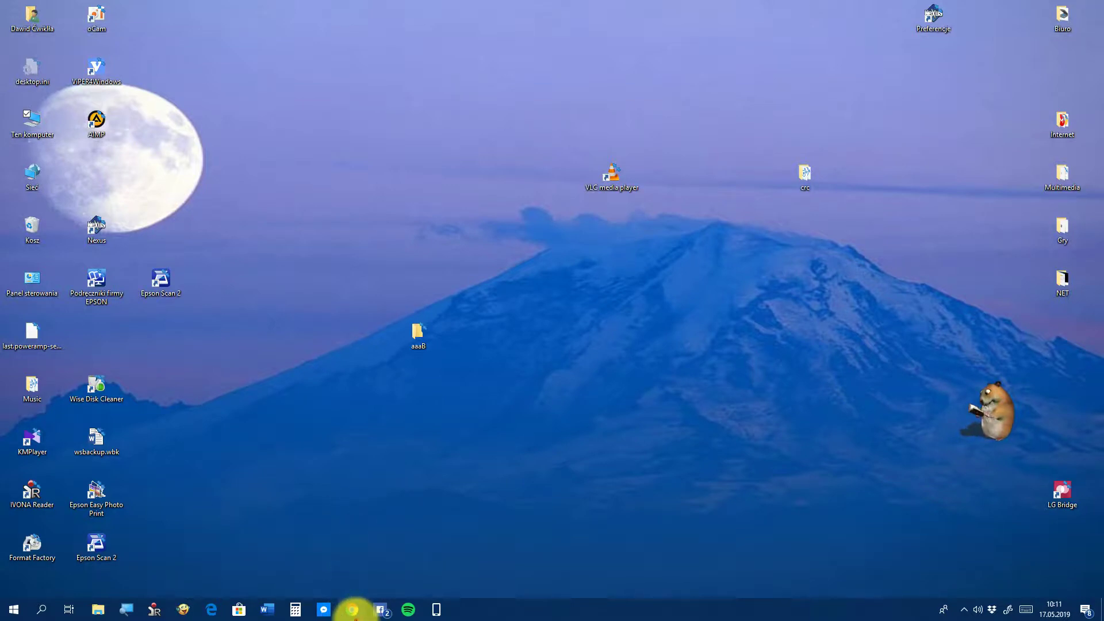
pyautogui.click(353, 610)
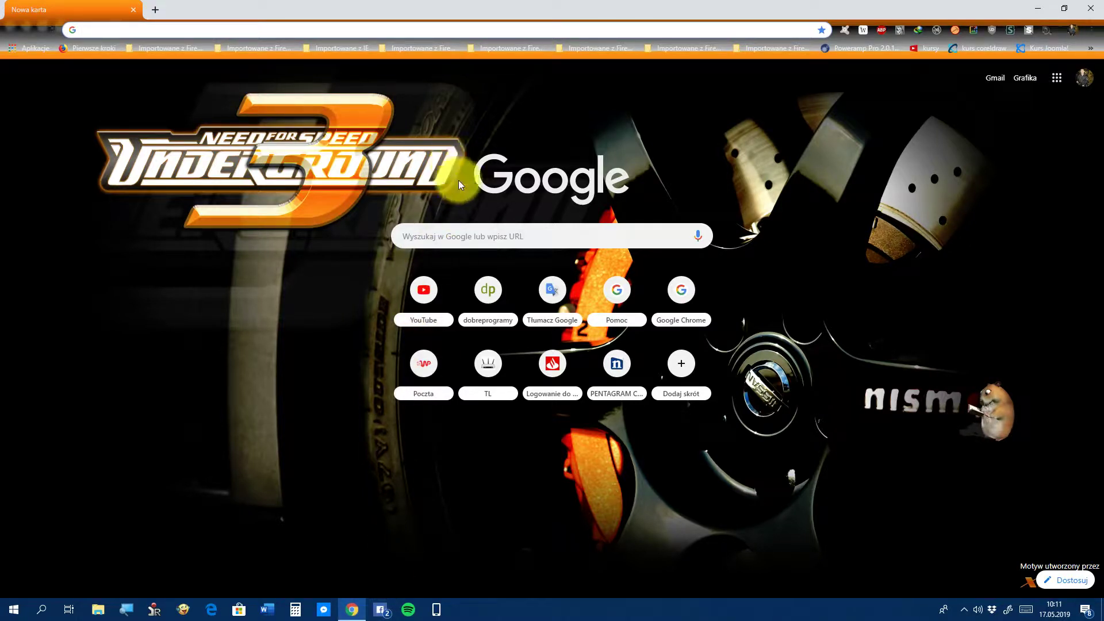
pyautogui.click(495, 231)
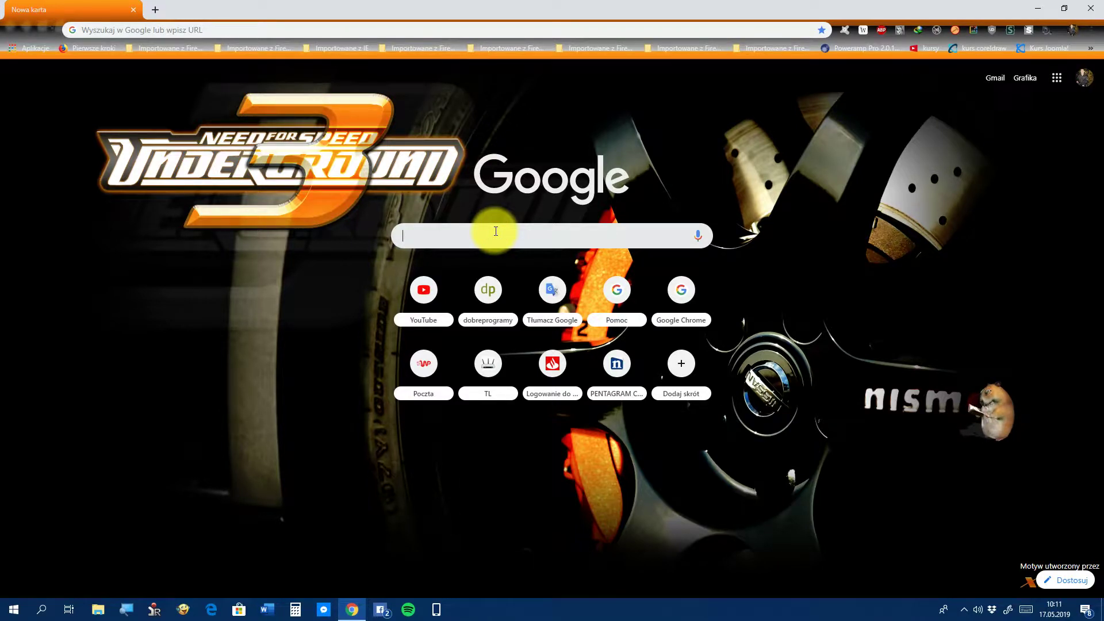
pyautogui.write('equ')
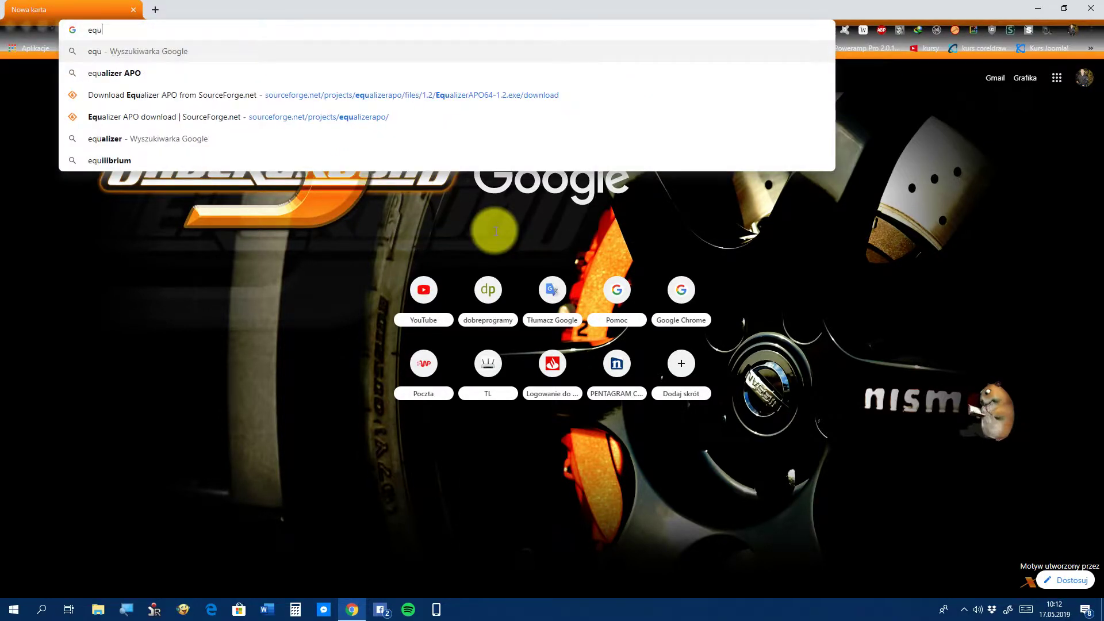
pyautogui.write('alizr')
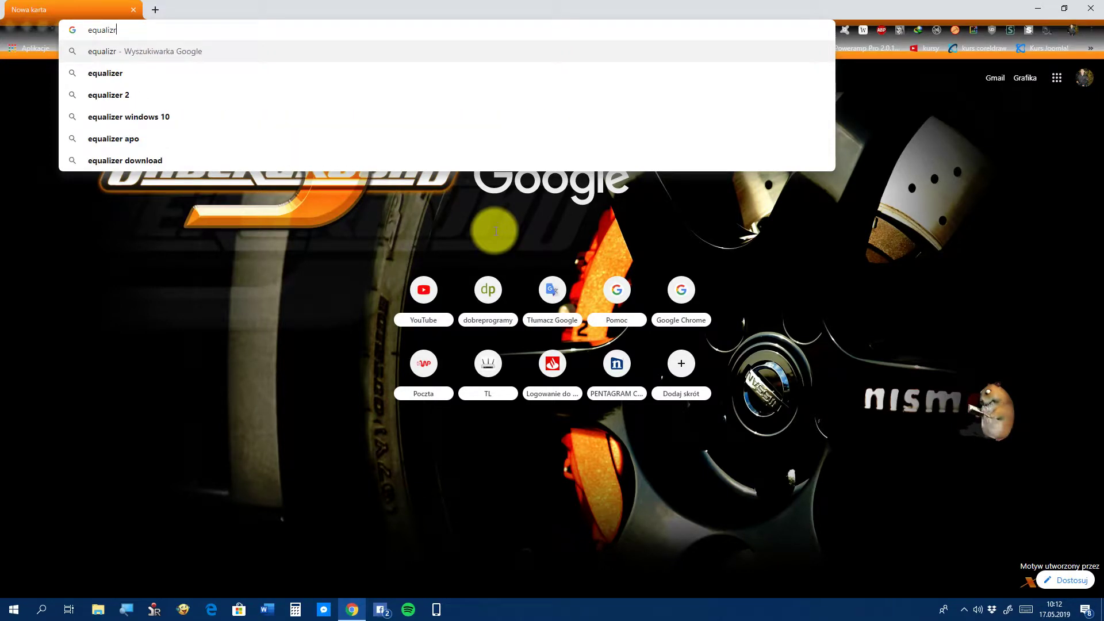
pyautogui.write(' apo')
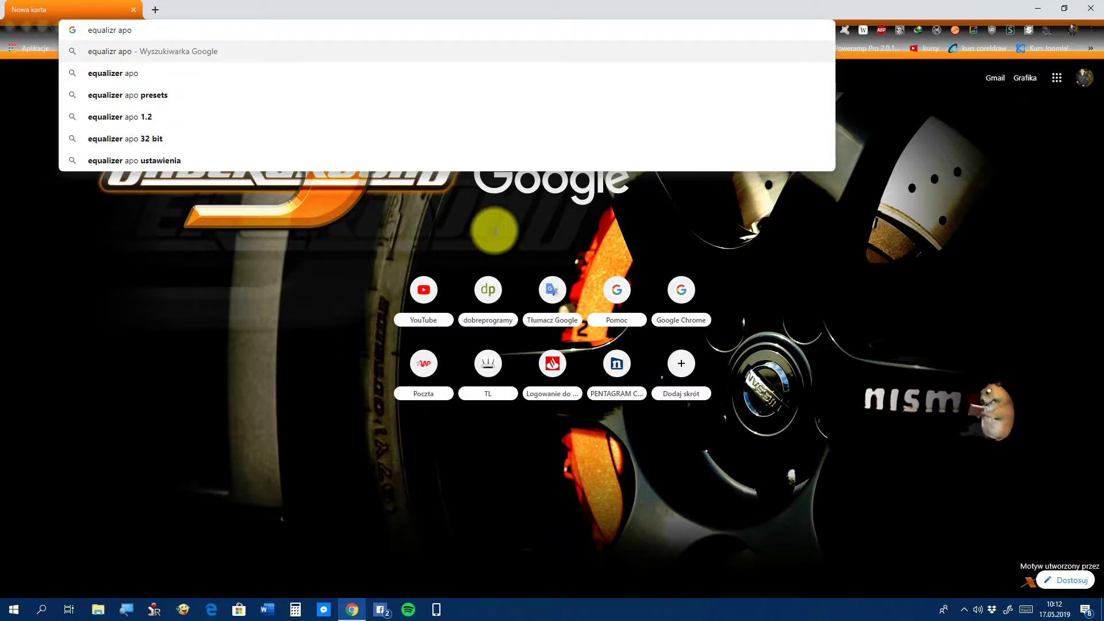
pyautogui.press('Return')
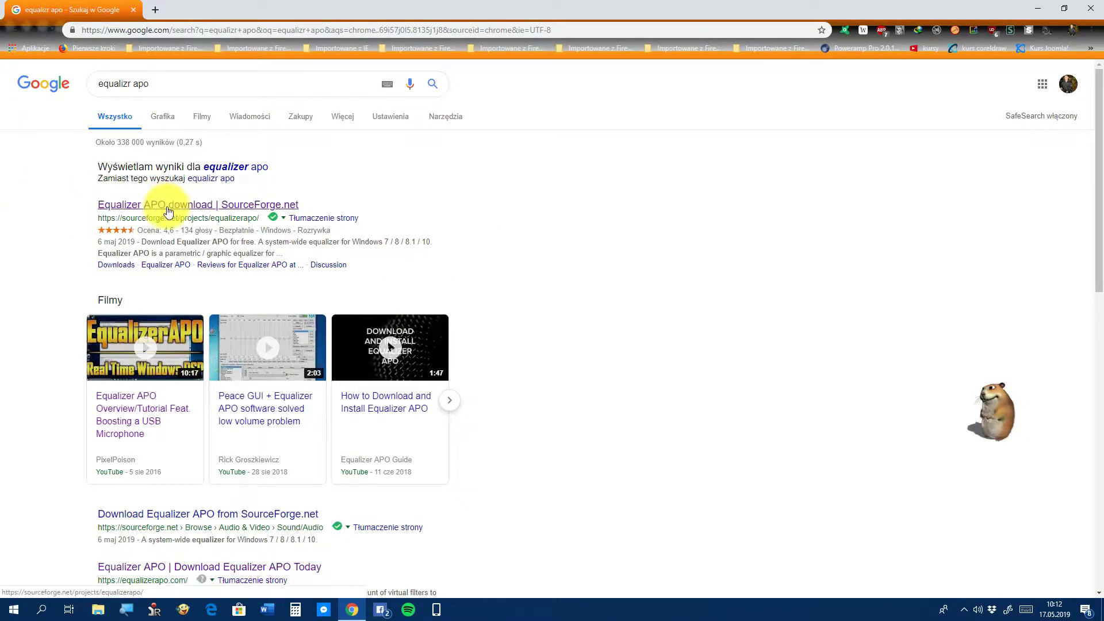
# Download the 64-bit installer EqualizerAPO64-1.2.exe from the 1.2 files folder of the Equalizer APO project on SourceForge
pyautogui.click(245, 206)
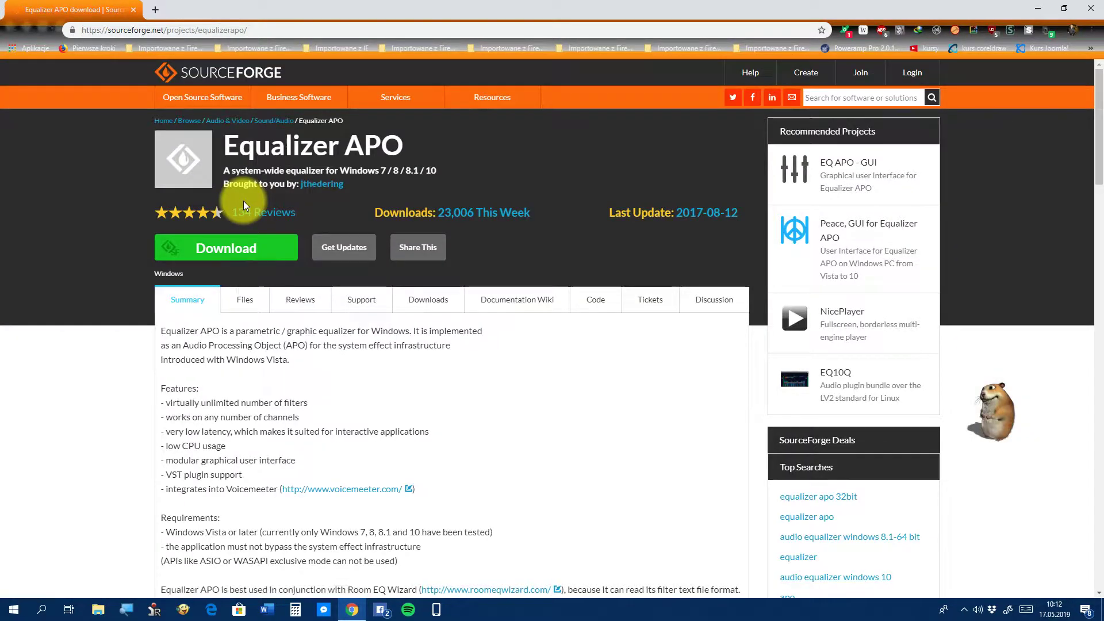
pyautogui.click(250, 300)
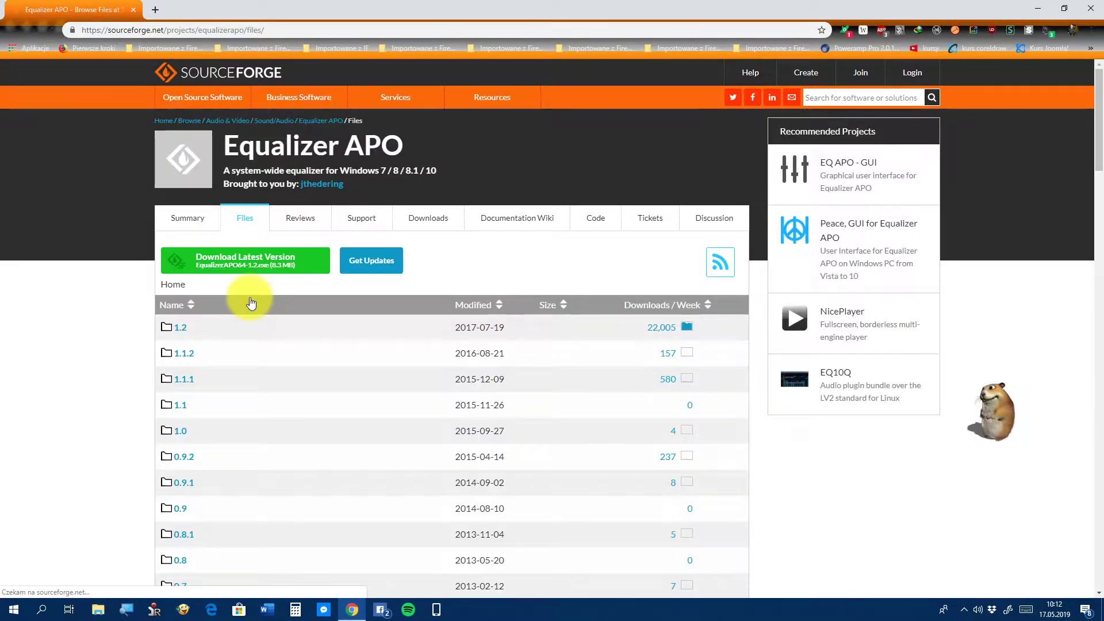
pyautogui.click(183, 329)
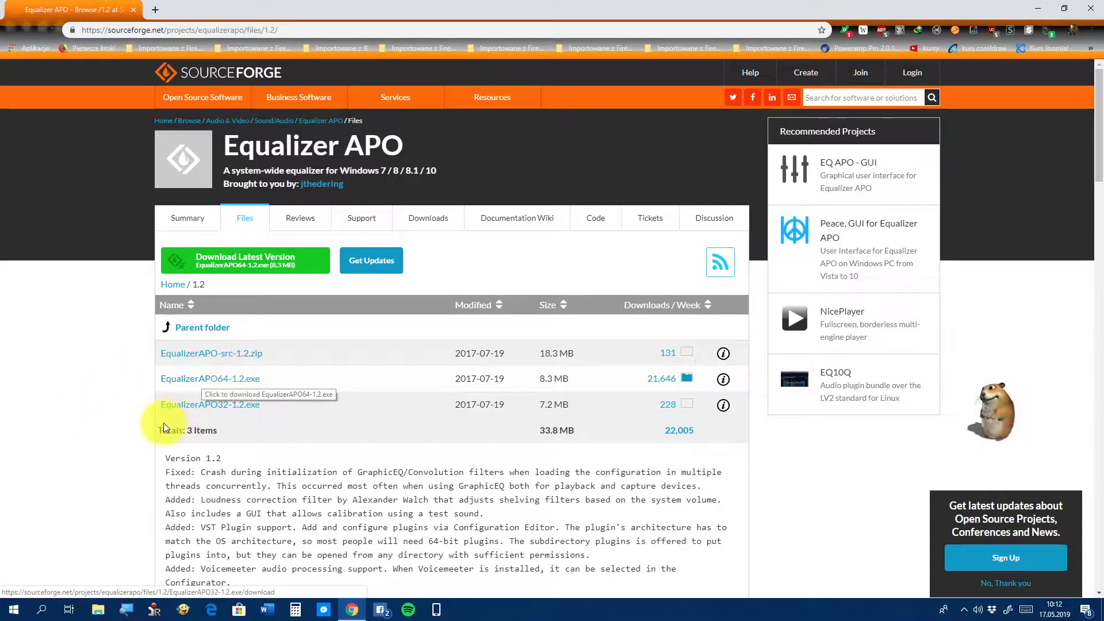
pyautogui.click(235, 380)
pyautogui.click(235, 381)
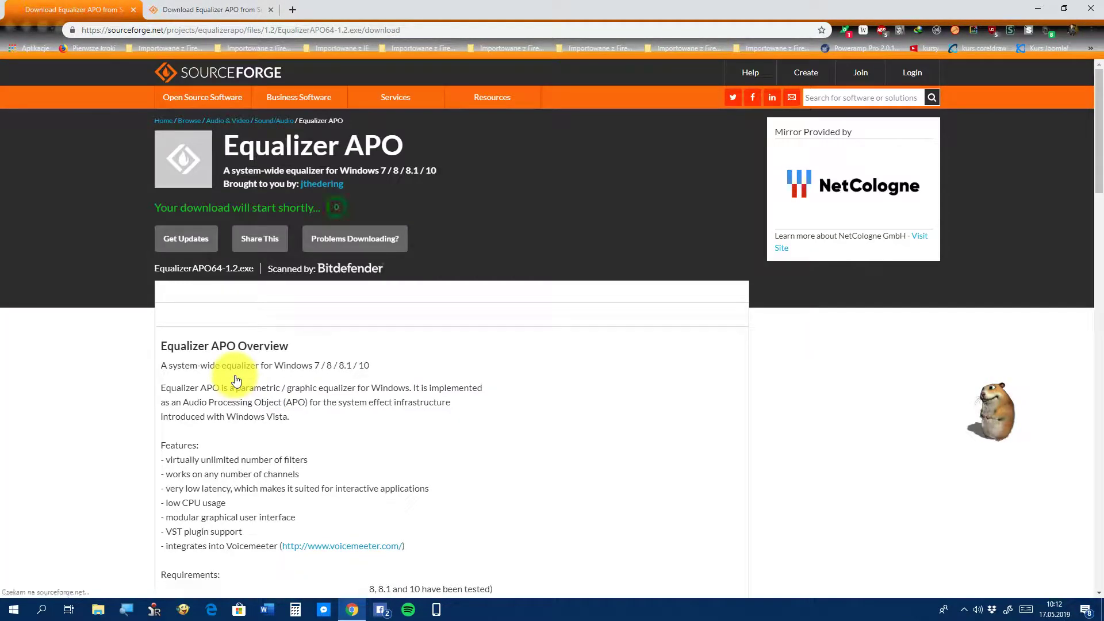
pyautogui.scroll(-1, 236, 381)
pyautogui.scroll(-1, 235, 381)
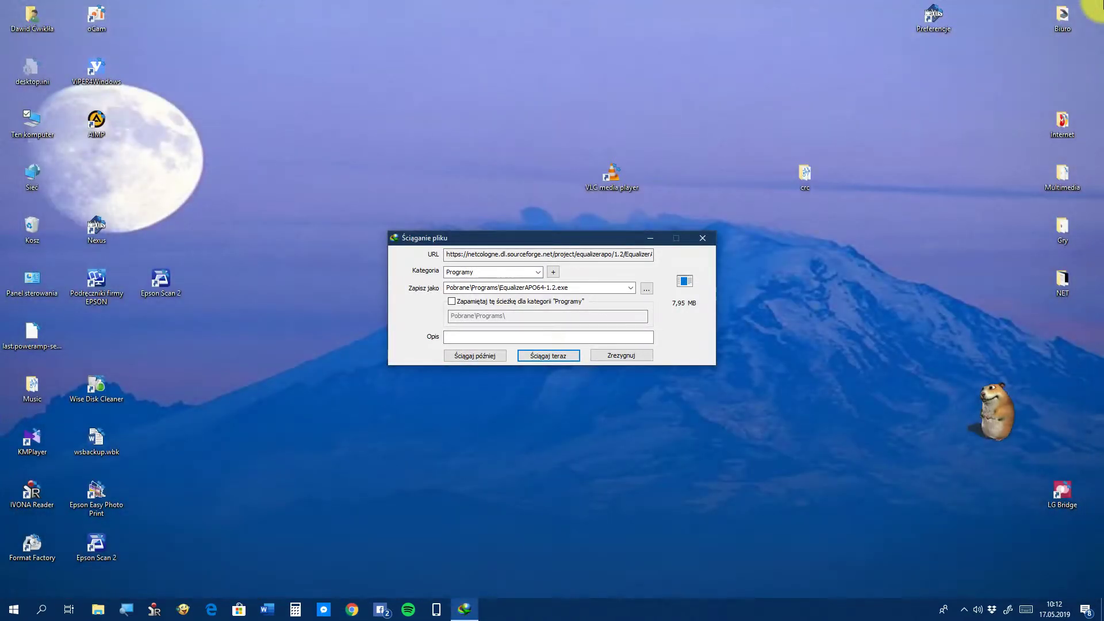
pyautogui.click(554, 352)
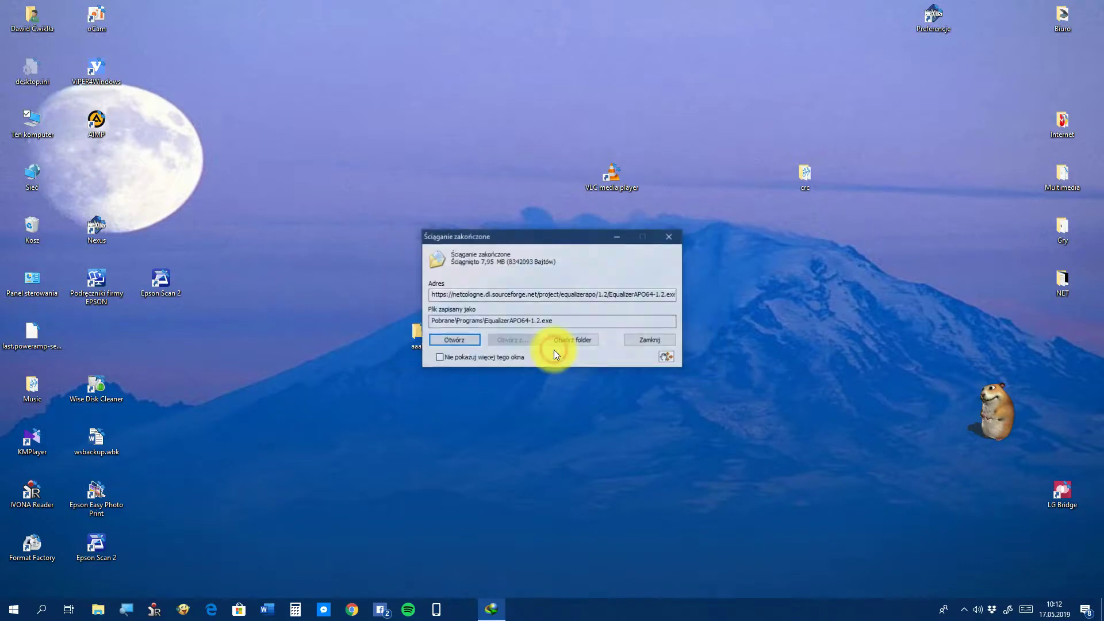
# Run the downloaded Equalizer APO 1.2 setup and install it with the default destination and Start menu folders
pyautogui.click(467, 337)
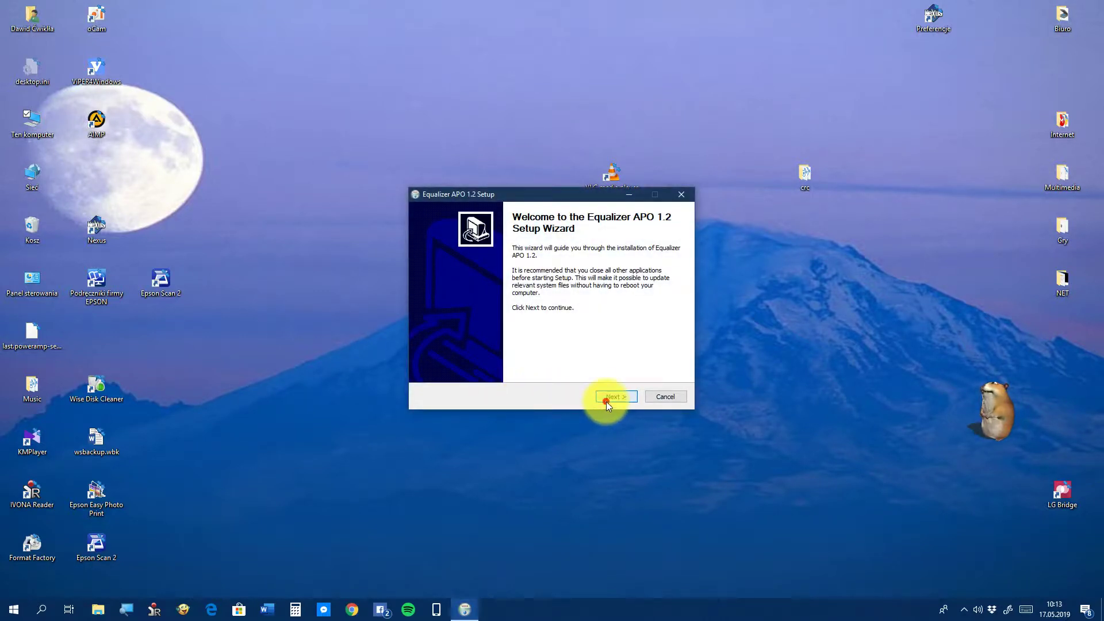
pyautogui.click(606, 401)
pyautogui.click(600, 398)
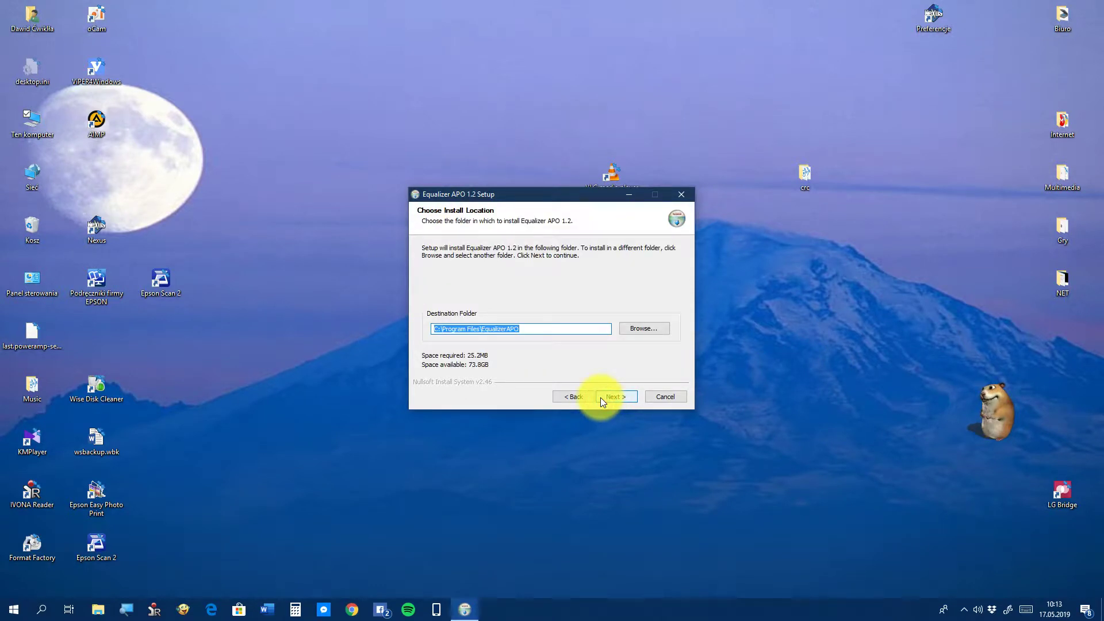
pyautogui.click(601, 398)
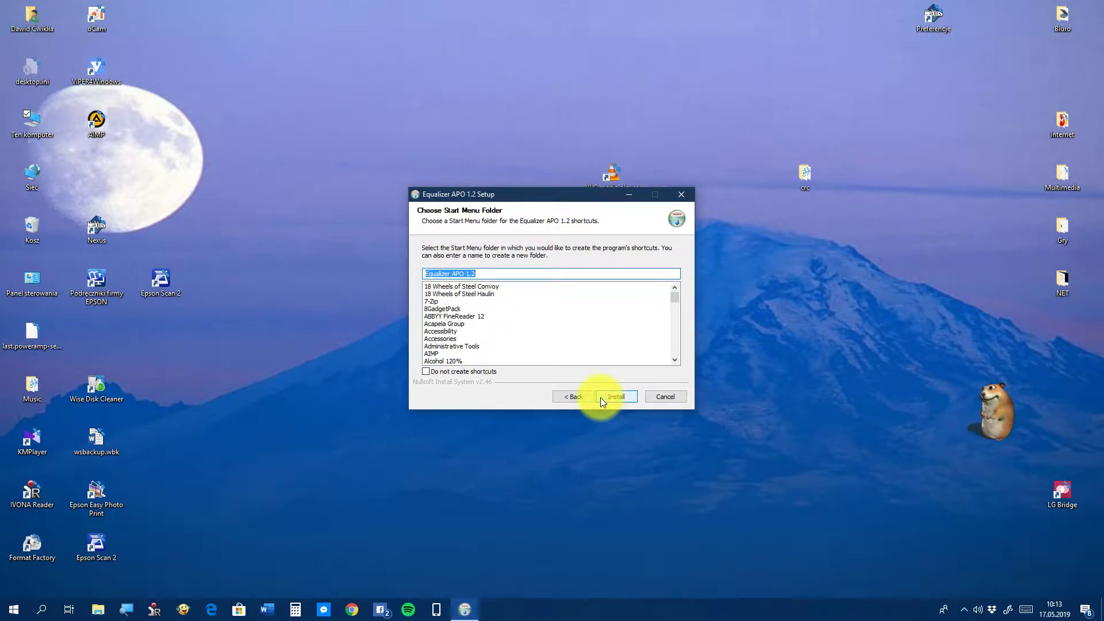
pyautogui.click(600, 397)
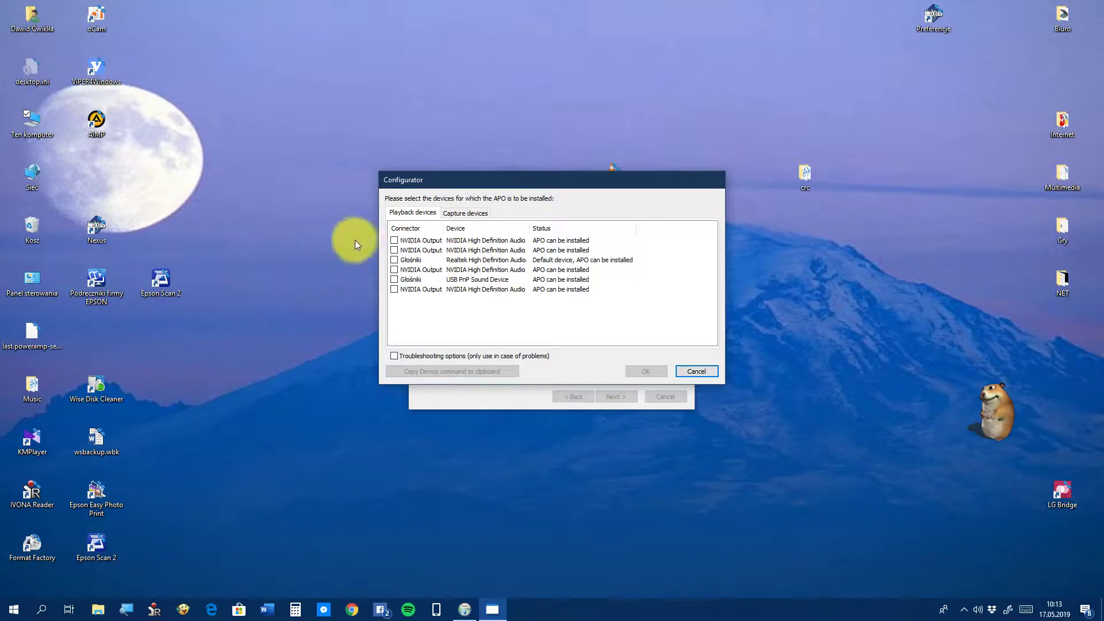
# Select all four NVIDIA outputs and the Realtek speakers as APO playback devices, leaving out the USB PnP Sound Device
pyautogui.click(395, 241)
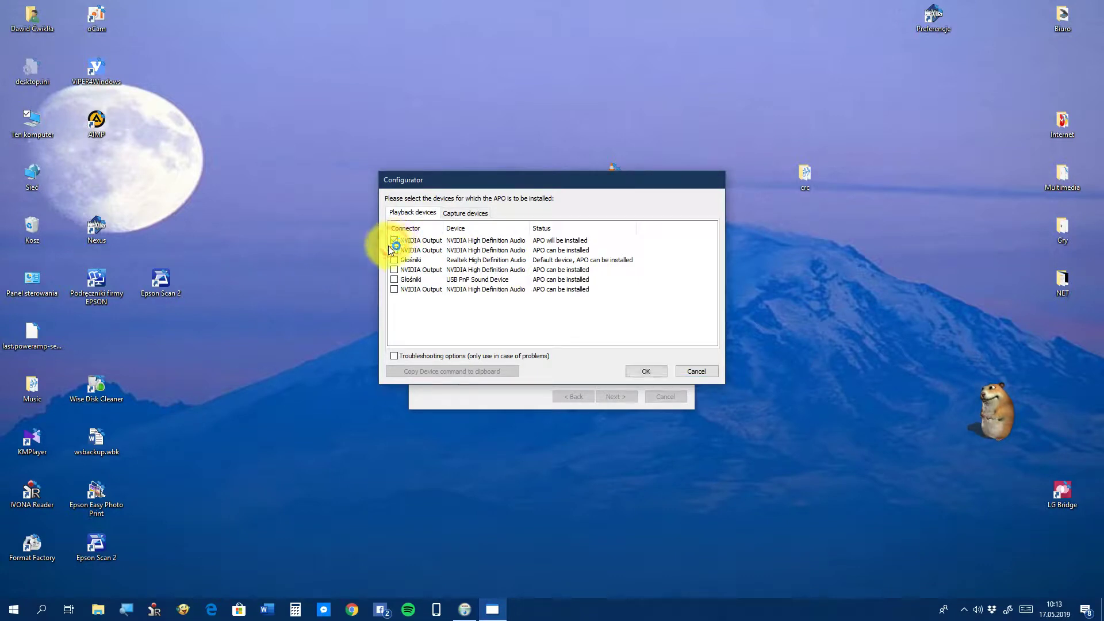
pyautogui.click(395, 250)
pyautogui.click(395, 260)
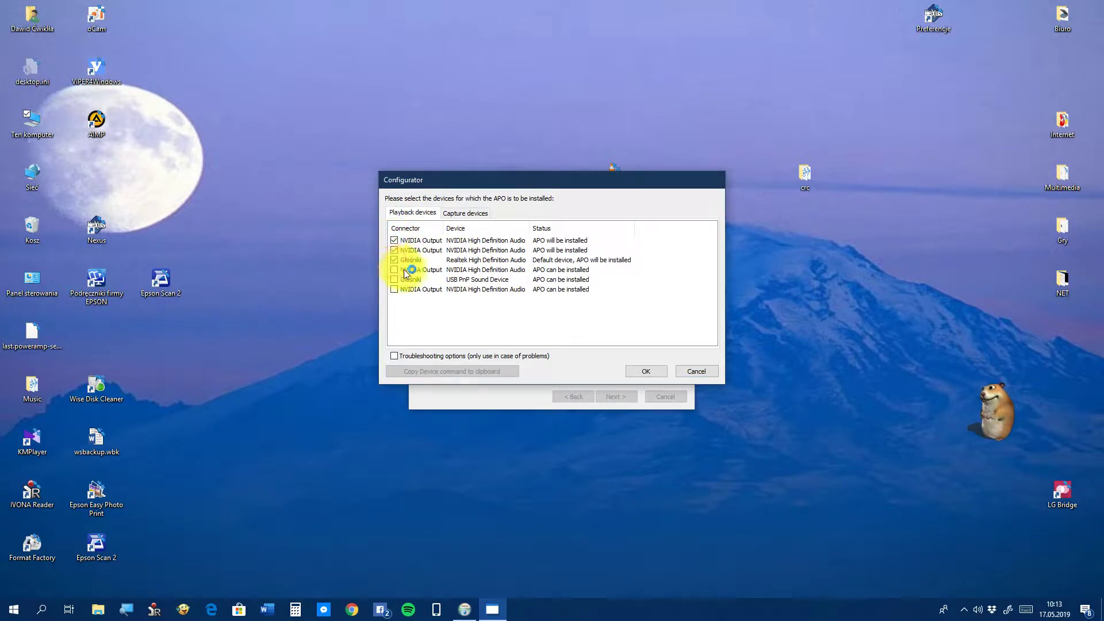
pyautogui.click(404, 270)
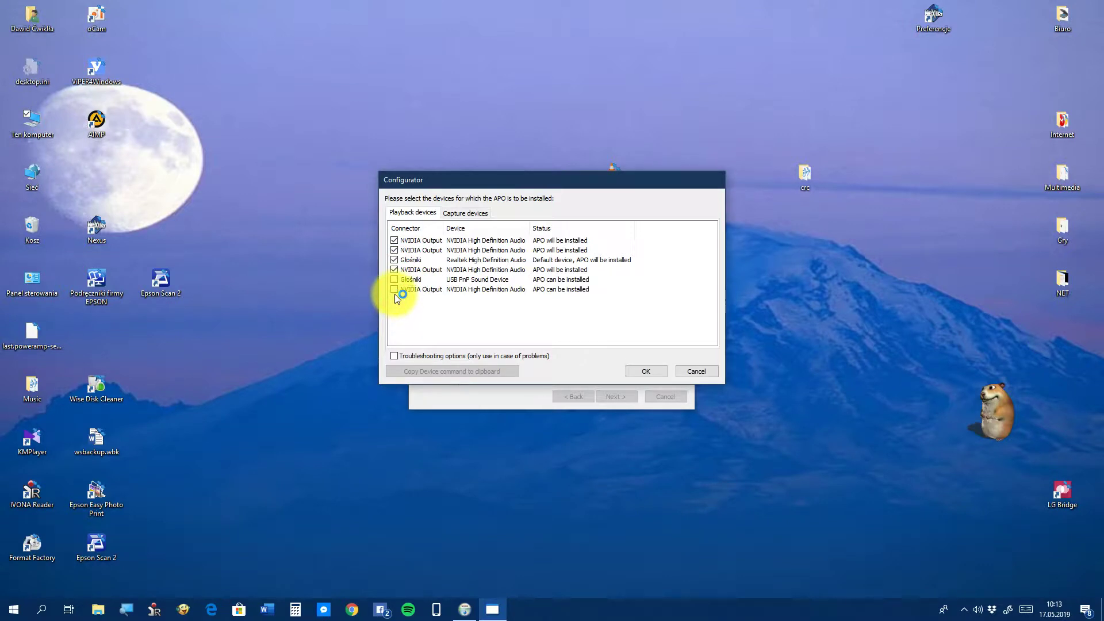
pyautogui.click(391, 291)
pyautogui.click(394, 288)
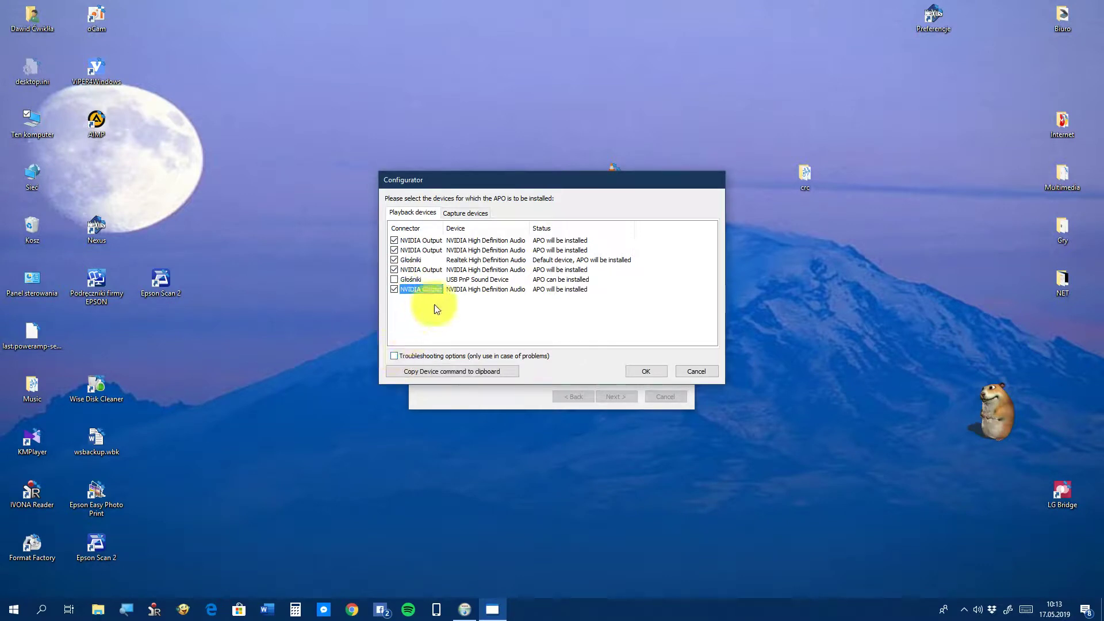
pyautogui.click(467, 213)
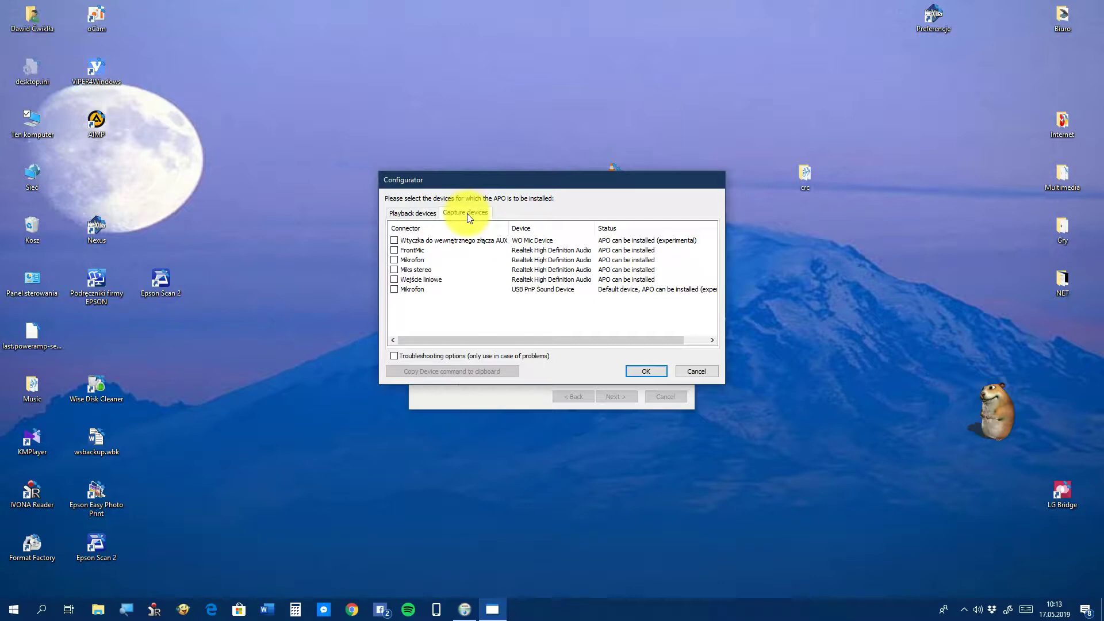
pyautogui.click(402, 215)
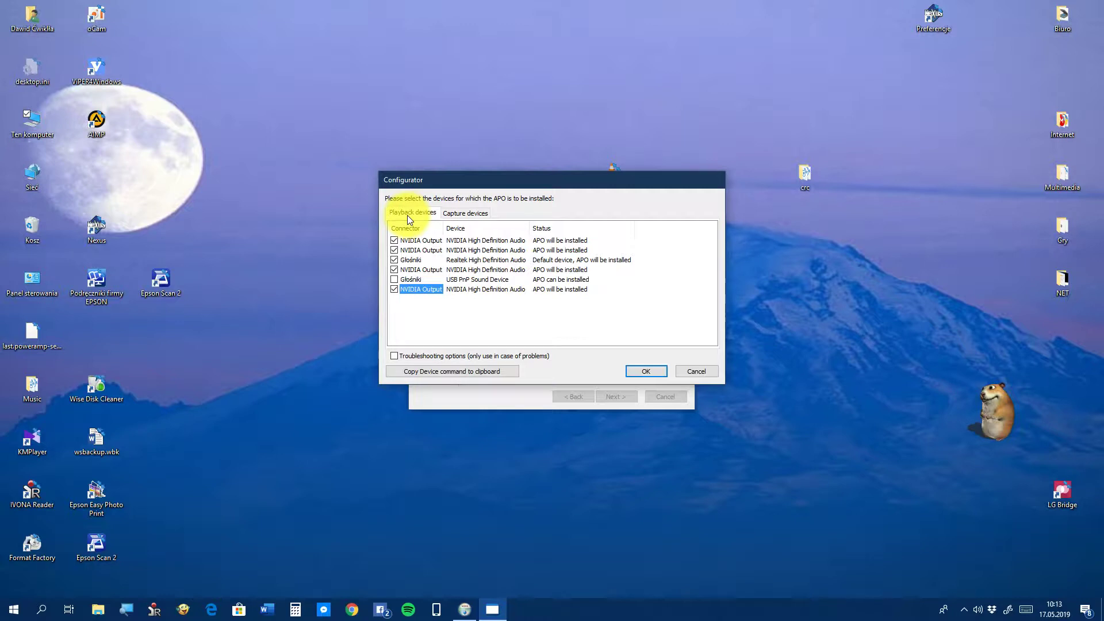
pyautogui.click(449, 212)
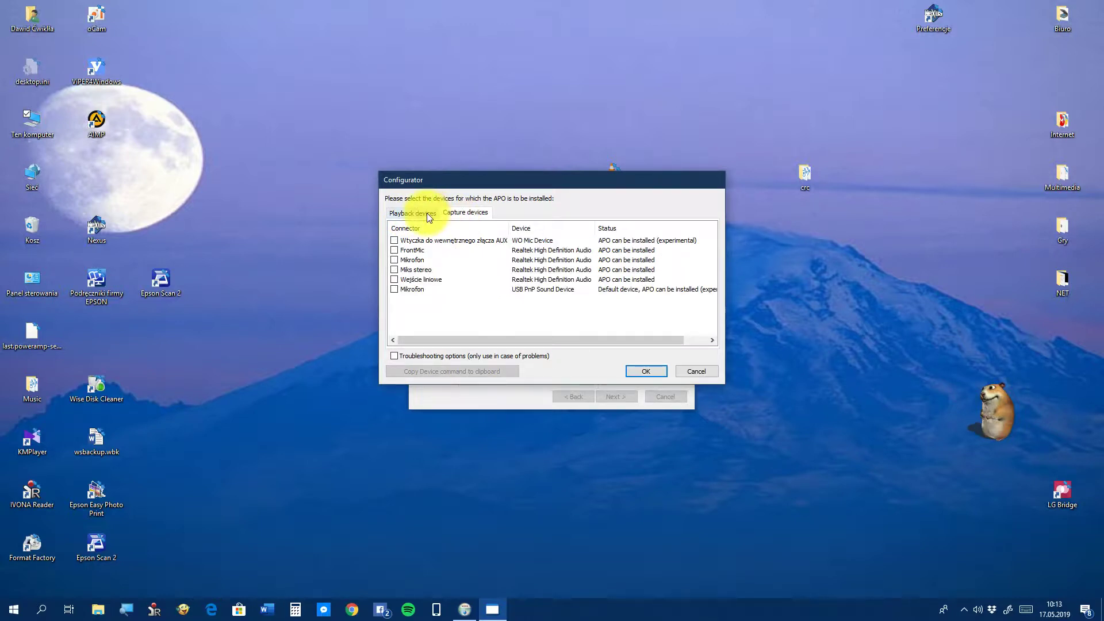
pyautogui.click(422, 215)
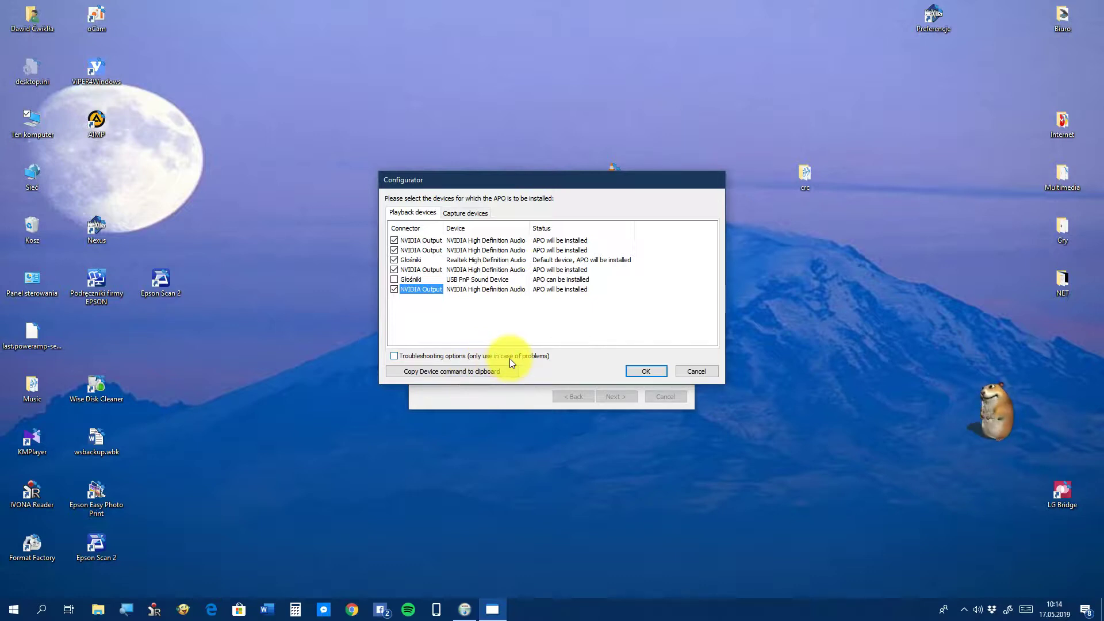
pyautogui.click(646, 371)
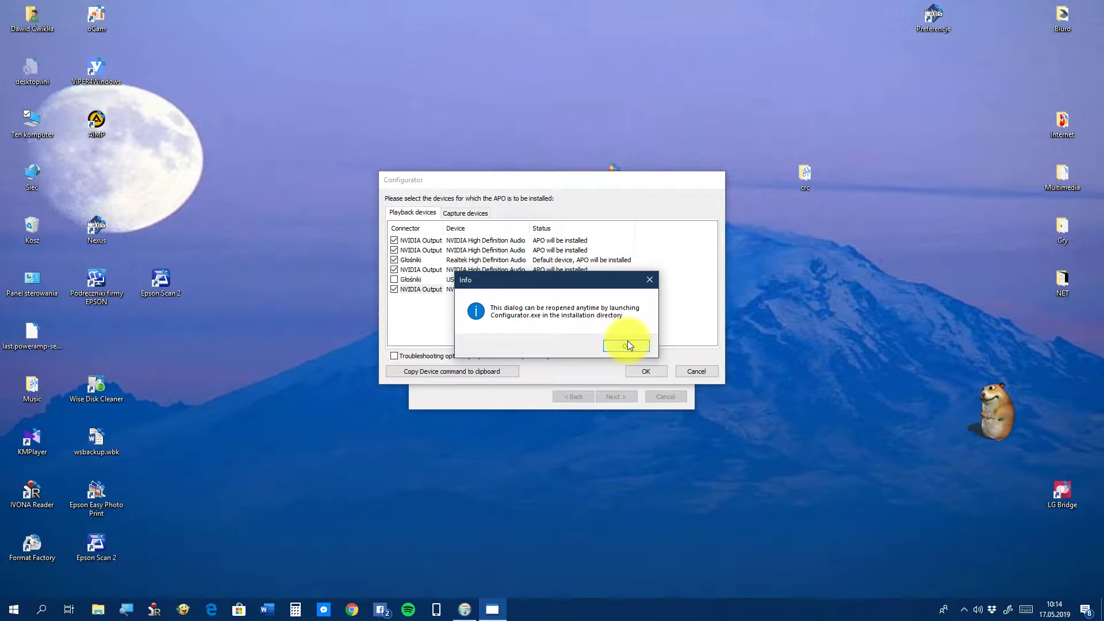
pyautogui.click(627, 343)
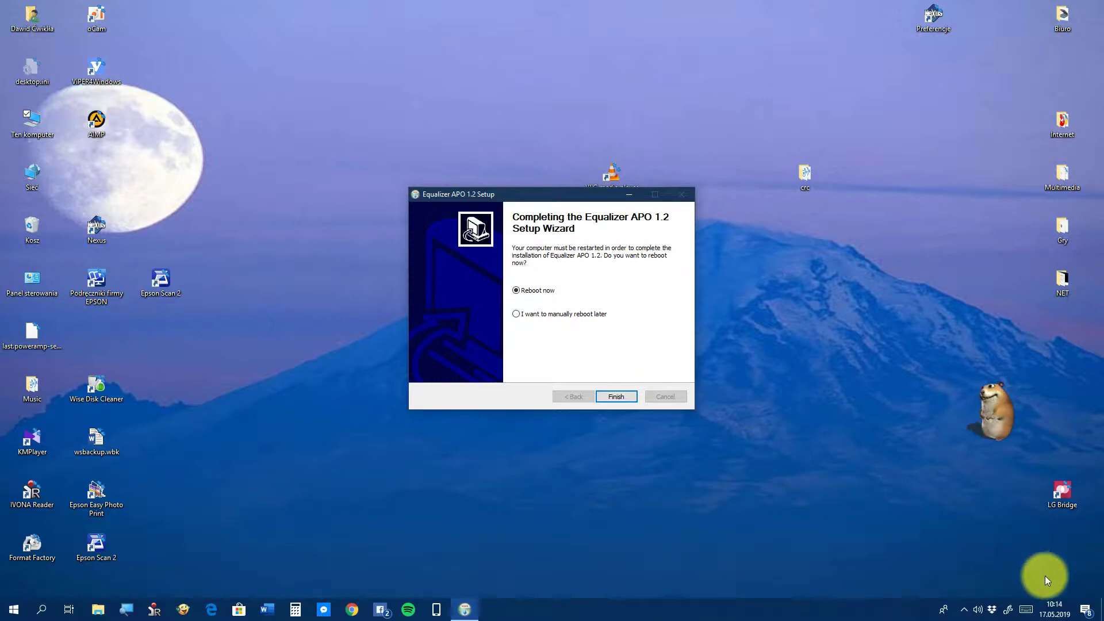
pyautogui.click(964, 608)
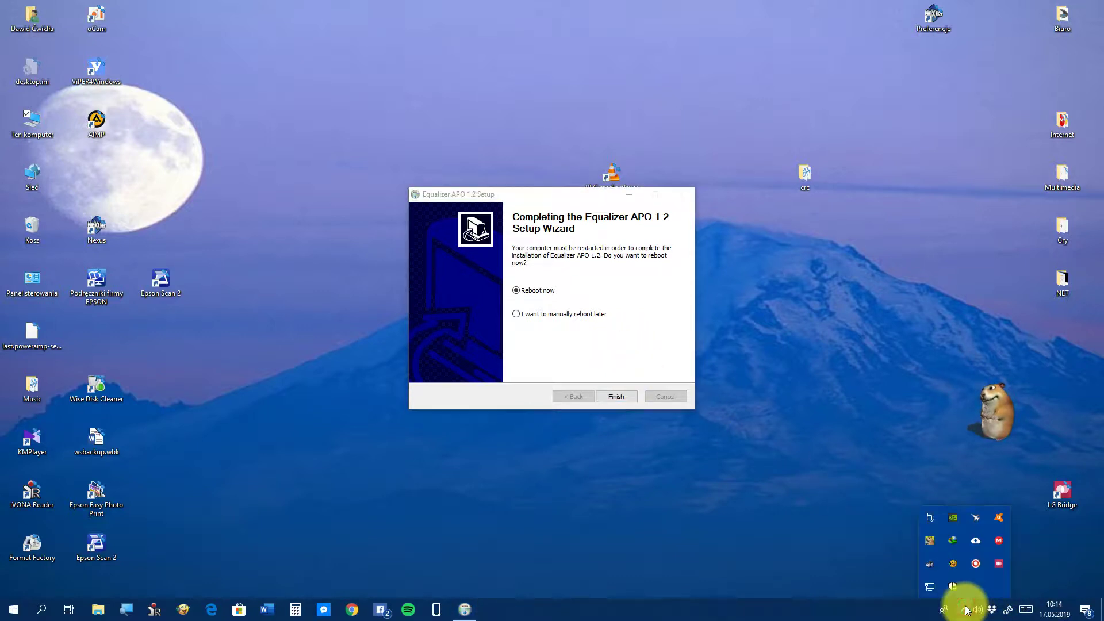
pyautogui.click(966, 608)
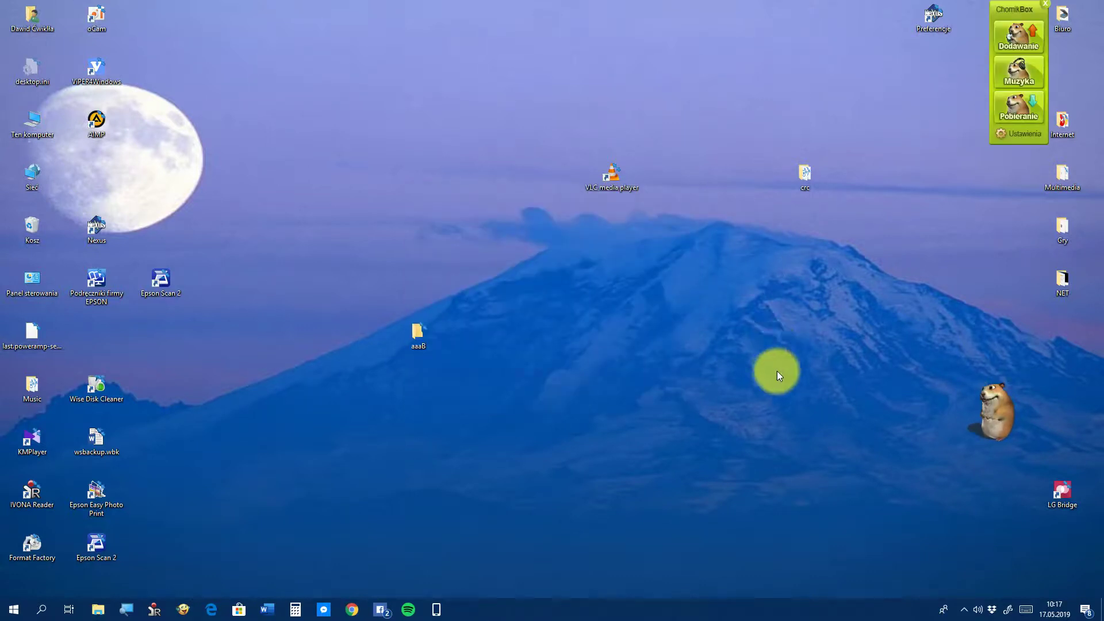
pyautogui.click(963, 609)
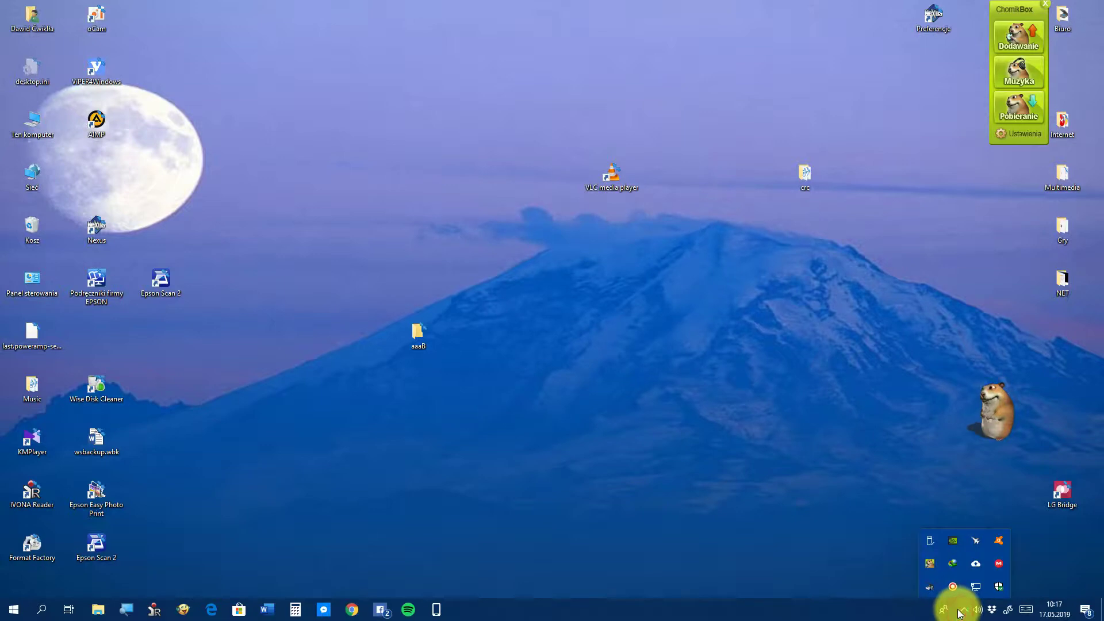
pyautogui.click(958, 609)
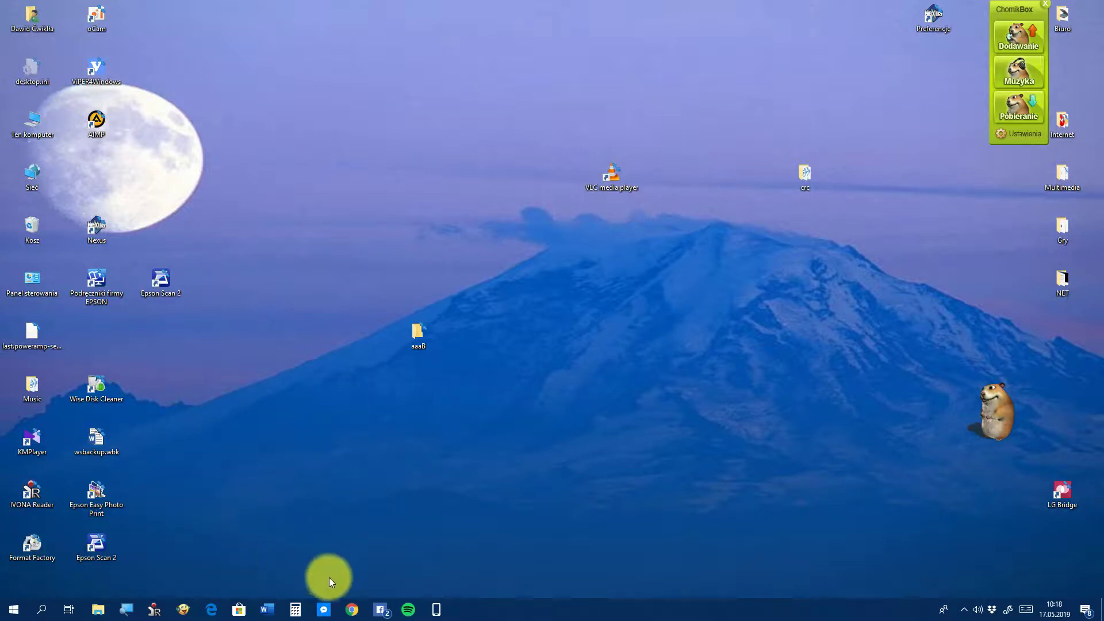
# Switch to Chrome and search Google for "vipers audio"
pyautogui.click(352, 610)
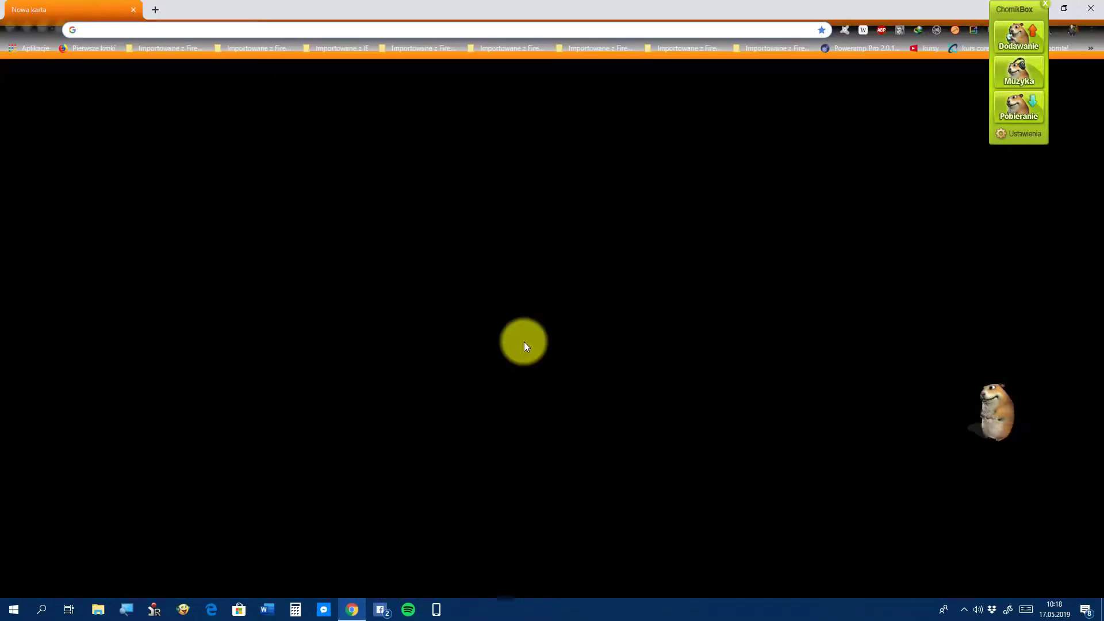
pyautogui.click(506, 229)
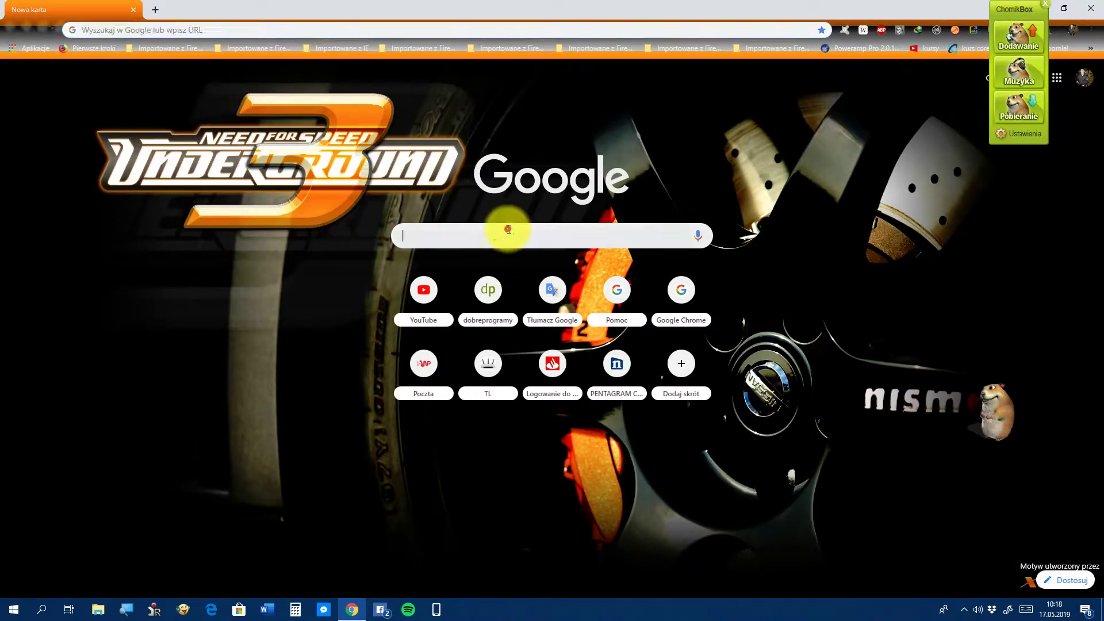
pyautogui.write('viper')
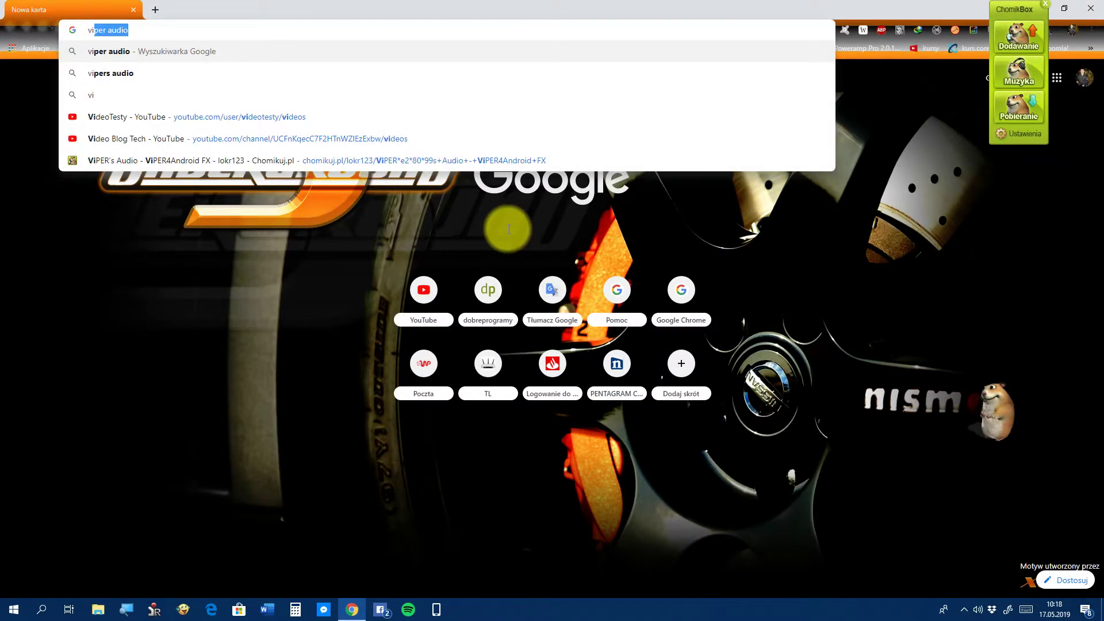
pyautogui.write('s audio')
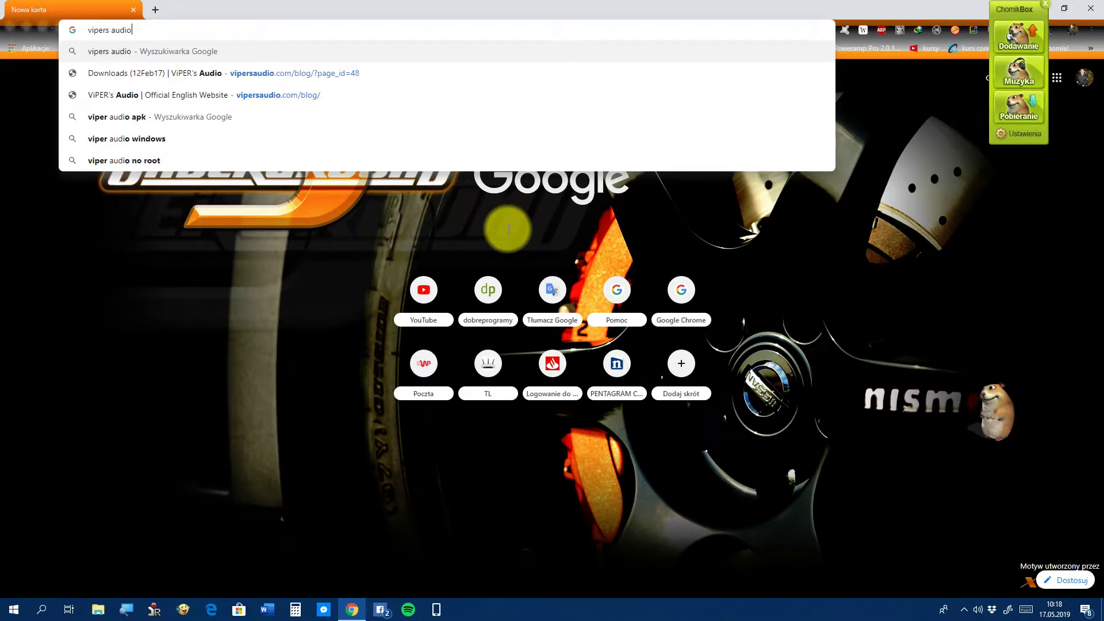
pyautogui.press('Return')
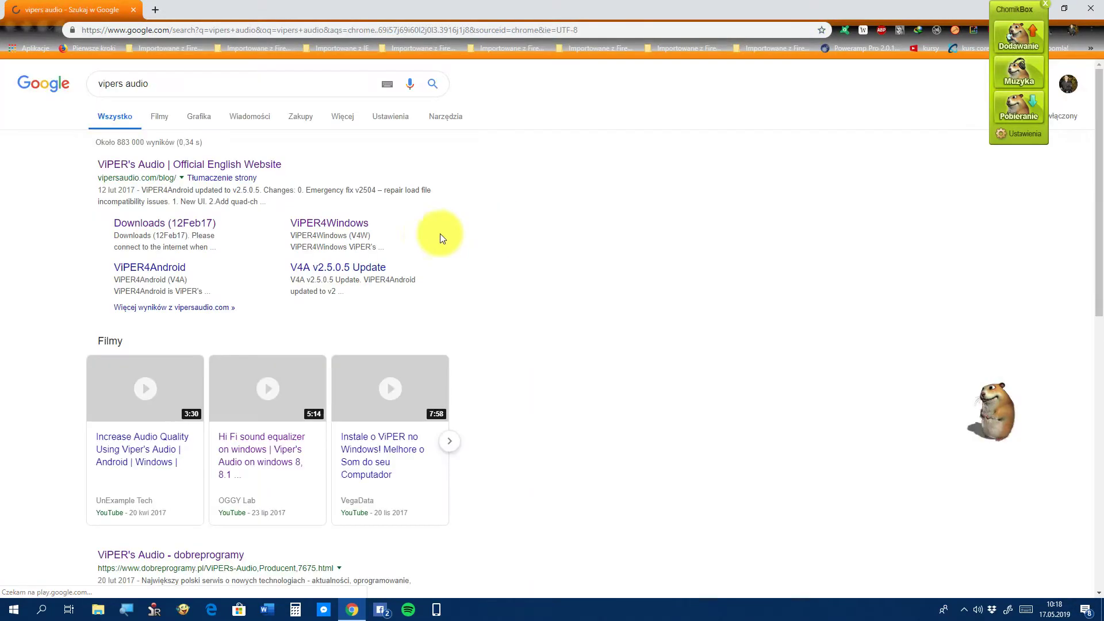
# Open the official ViPER's Audio website from the results and go to its Downloads (12Feb17) page to find the ViPER4Windows language files
pyautogui.click(225, 165)
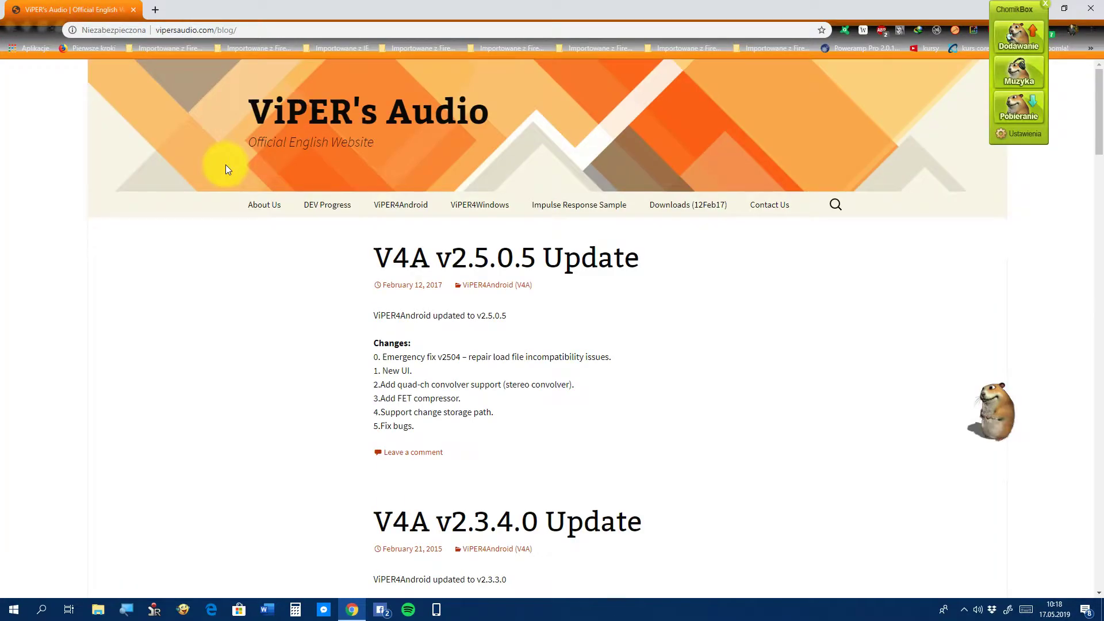
pyautogui.moveTo(607, 229)
pyautogui.click(653, 205)
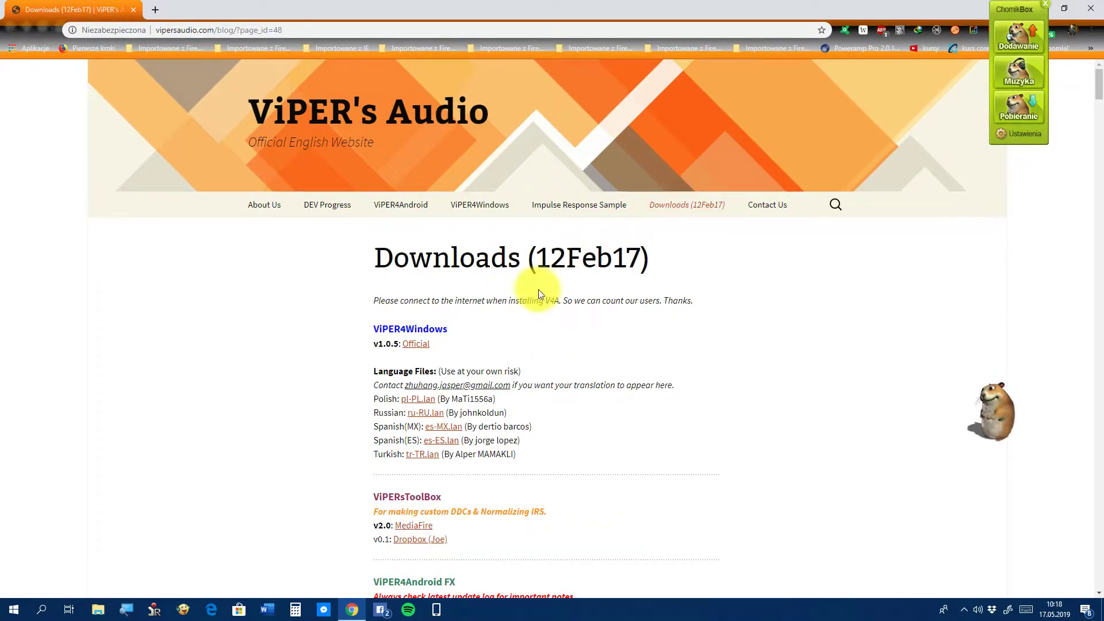
pyautogui.scroll(-3, 536, 290)
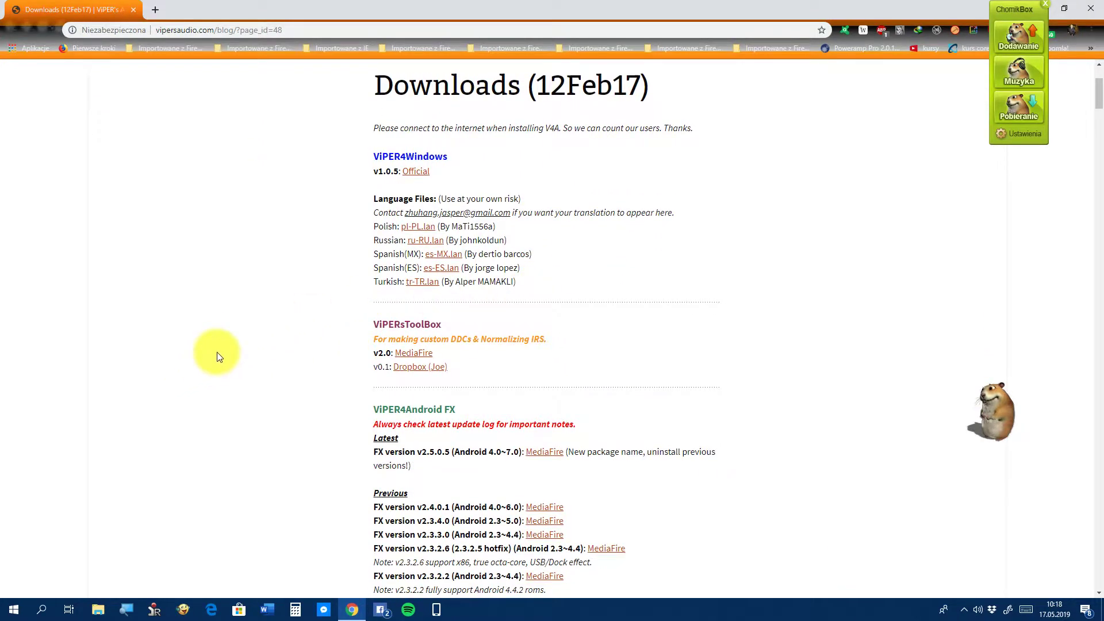
pyautogui.scroll(-2, 216, 357)
pyautogui.scroll(3, 216, 351)
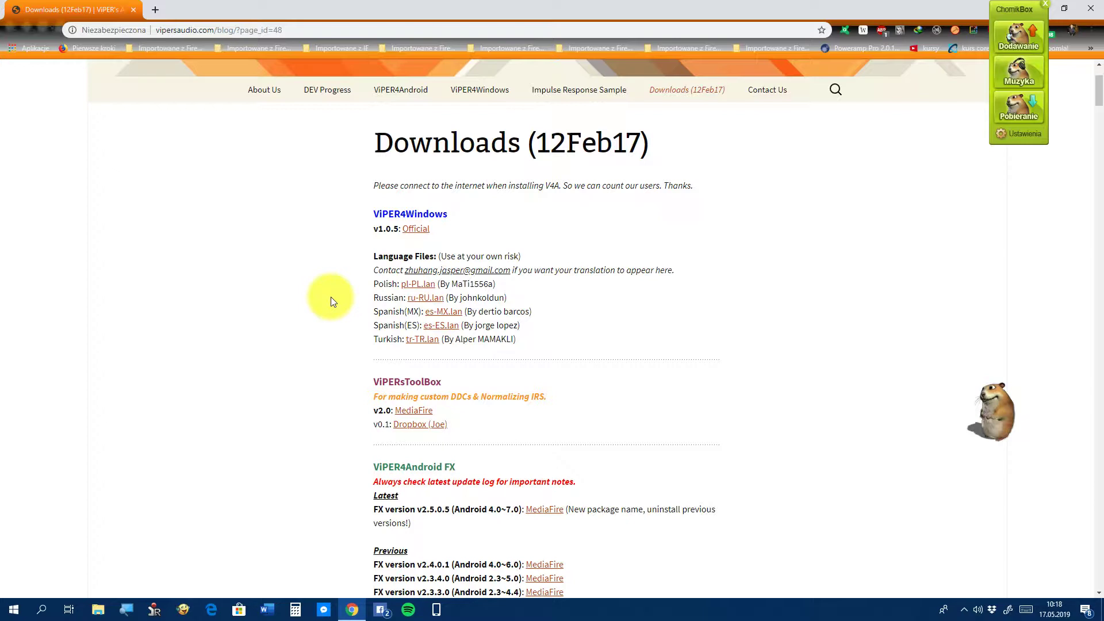
# Download the Polish language file pl-PL.lan from its MediaFire page to the desktop (Pulpit), and close the browser
pyautogui.click(413, 289)
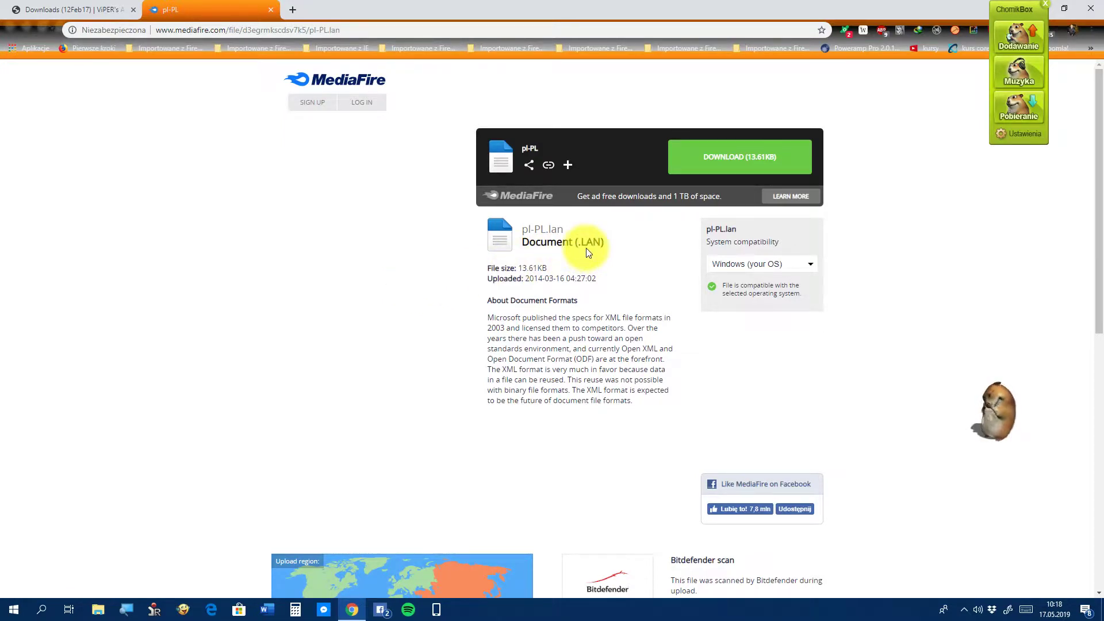
pyautogui.scroll(-2, 604, 387)
pyautogui.scroll(2, 604, 387)
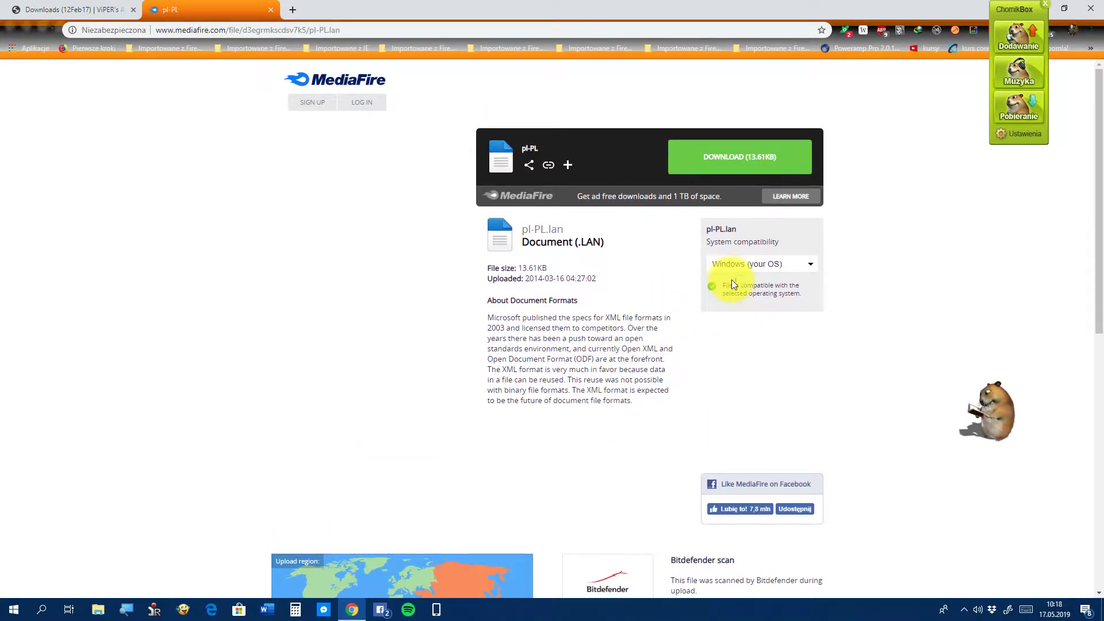
pyautogui.scroll(-2, 580, 311)
pyautogui.scroll(1, 584, 333)
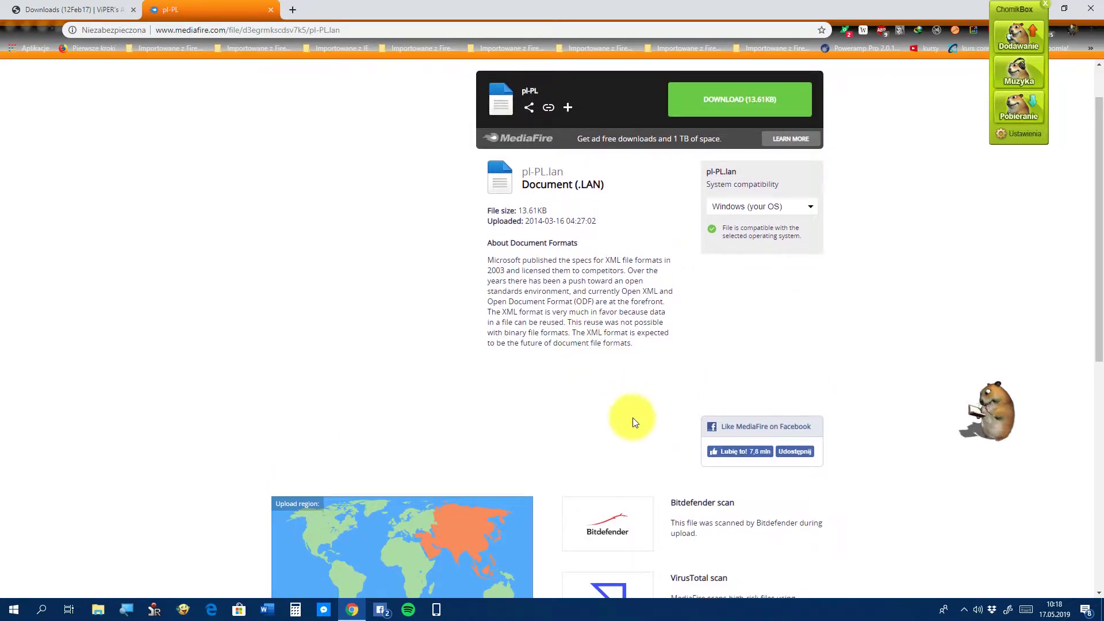
pyautogui.scroll(1, 650, 440)
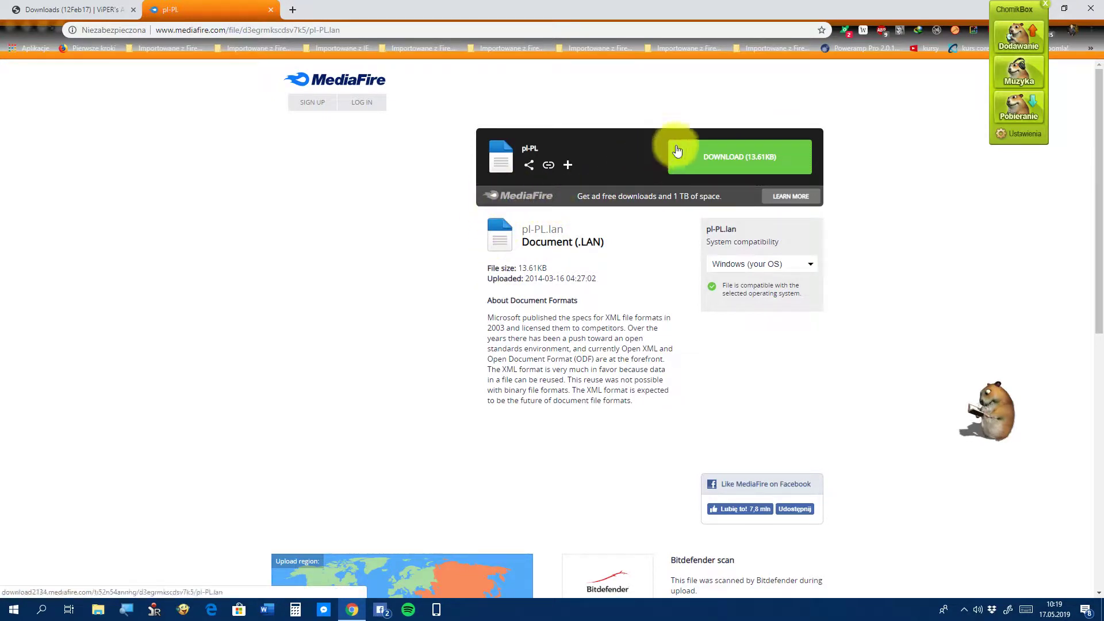
pyautogui.click(741, 165)
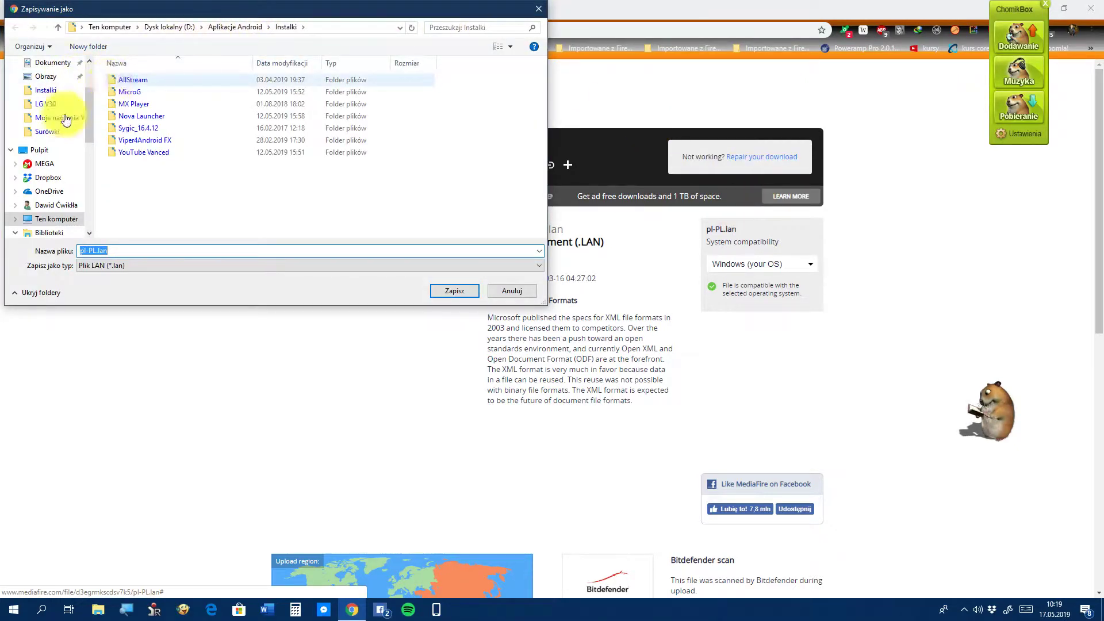
pyautogui.scroll(2, 63, 94)
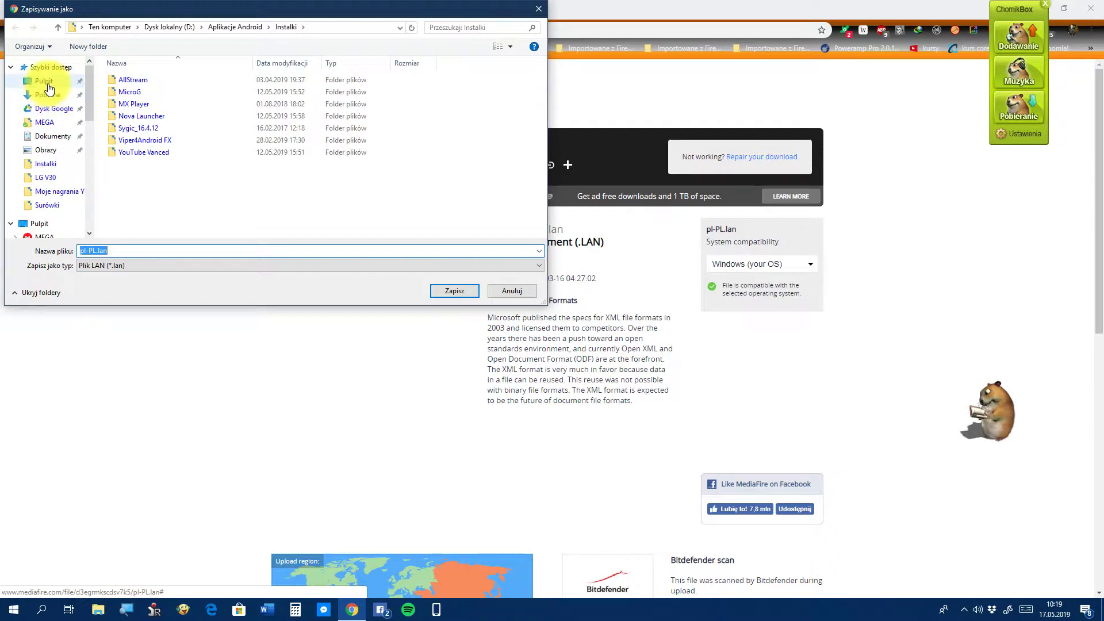
pyautogui.click(46, 83)
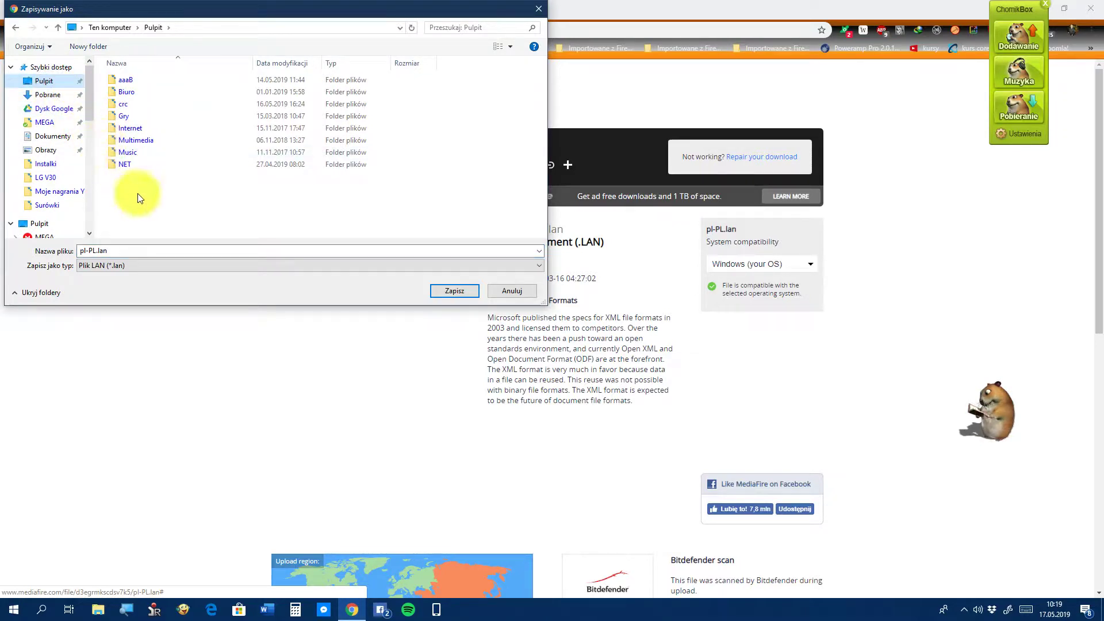
pyautogui.click(459, 291)
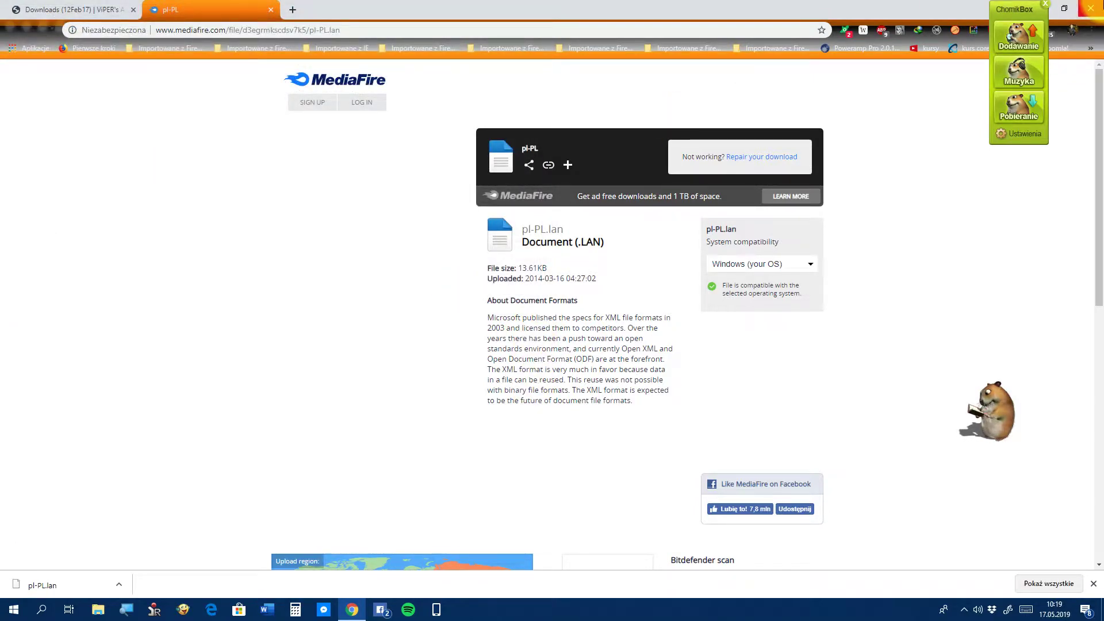
pyautogui.click(1091, 7)
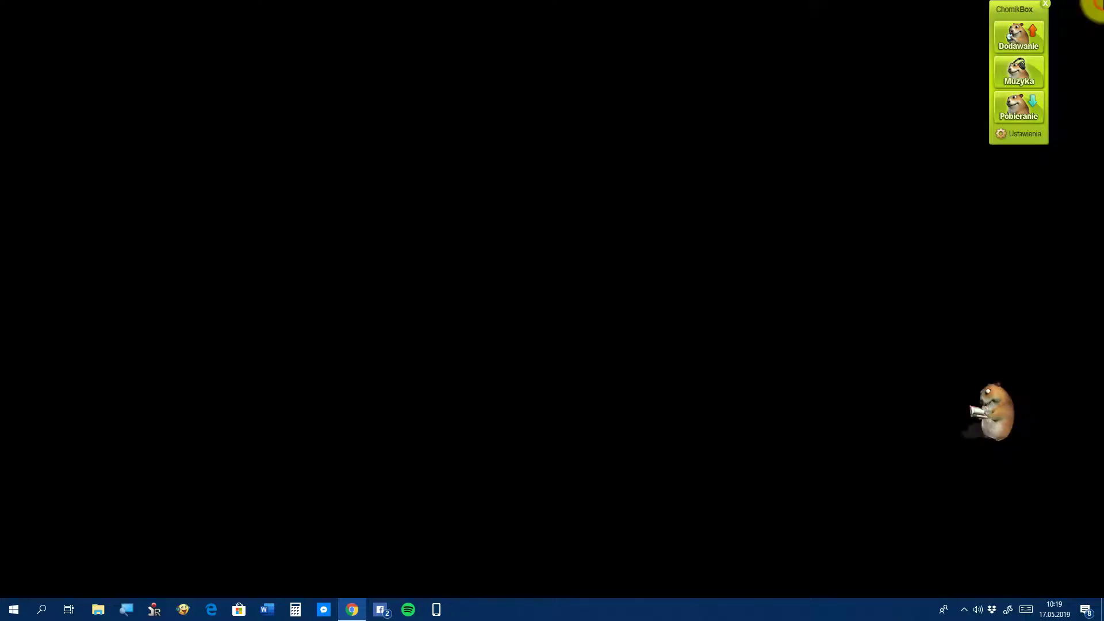
pyautogui.click(9, 615)
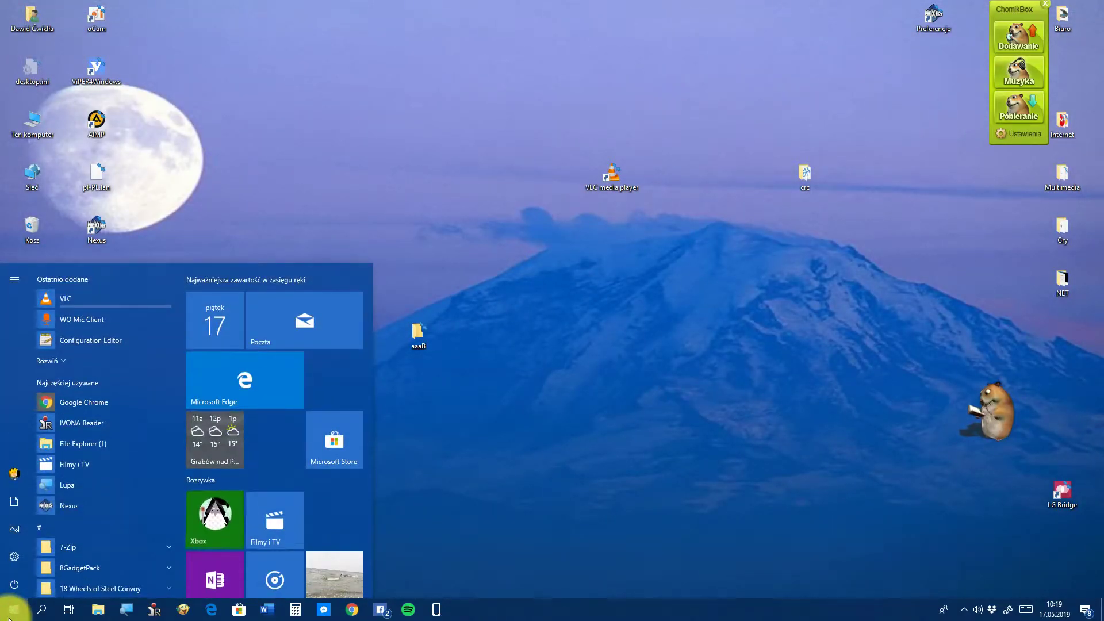
pyautogui.write('vip')
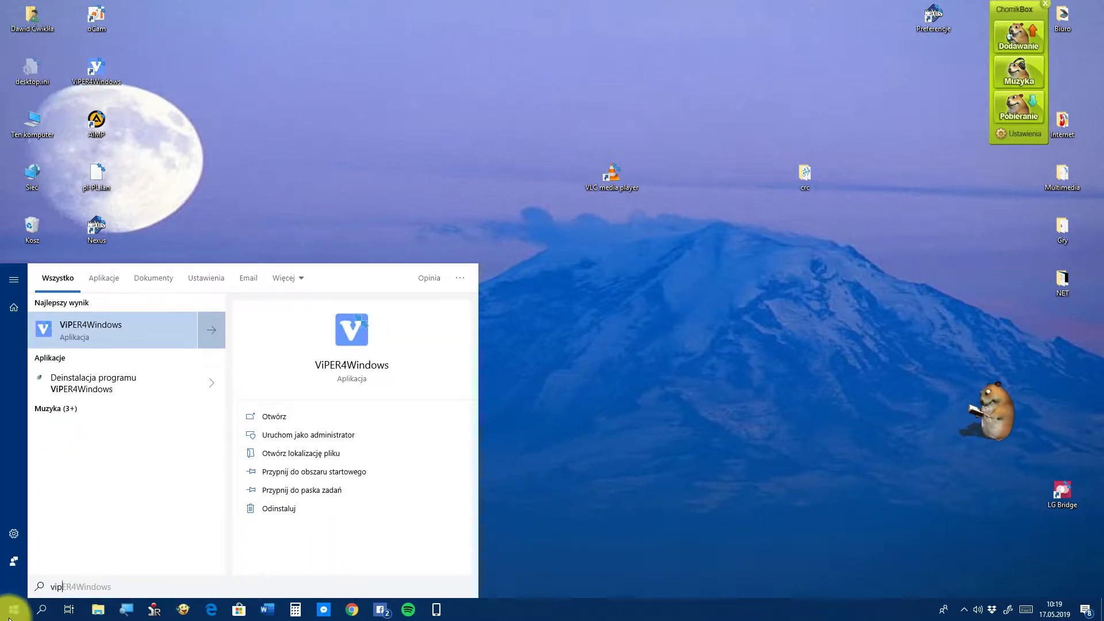
pyautogui.rightClick(143, 325)
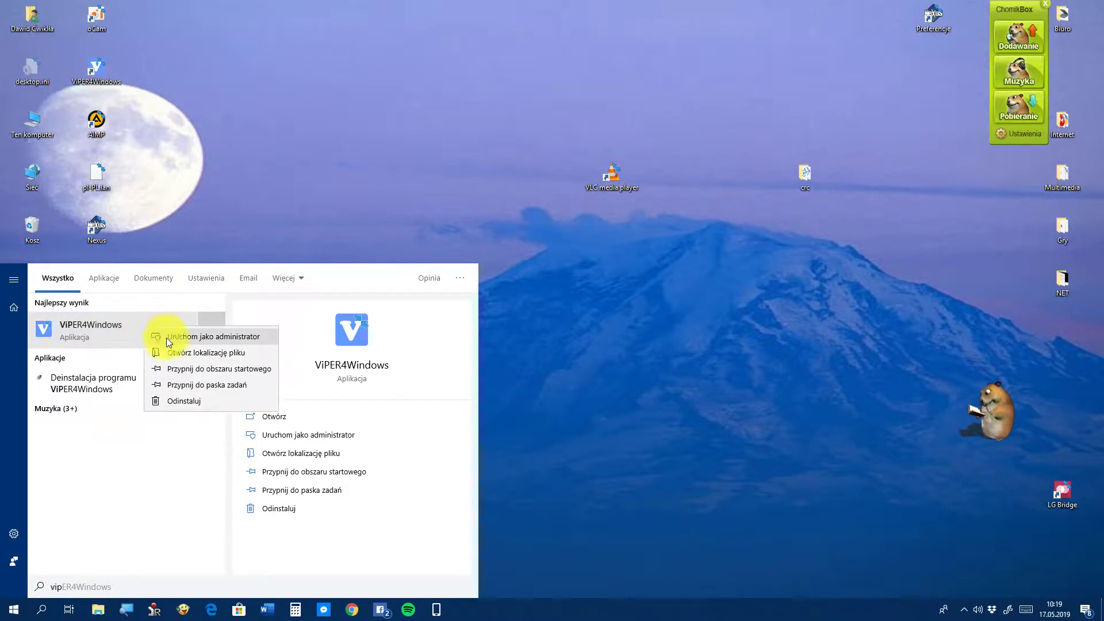
pyautogui.click(12, 610)
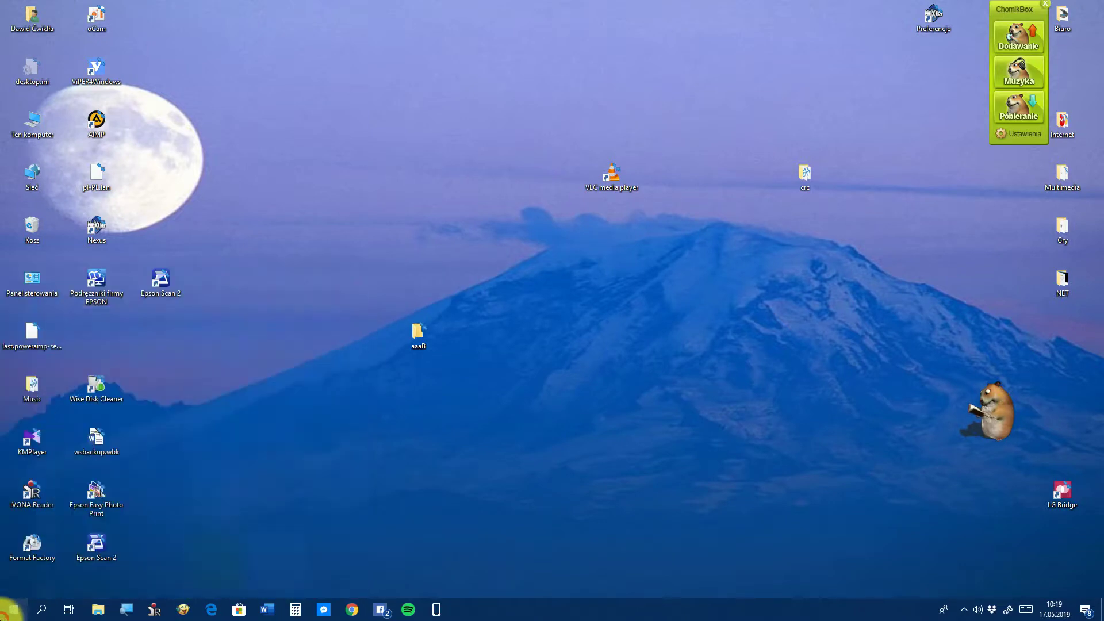
pyautogui.click(83, 547)
pyautogui.click(136, 547)
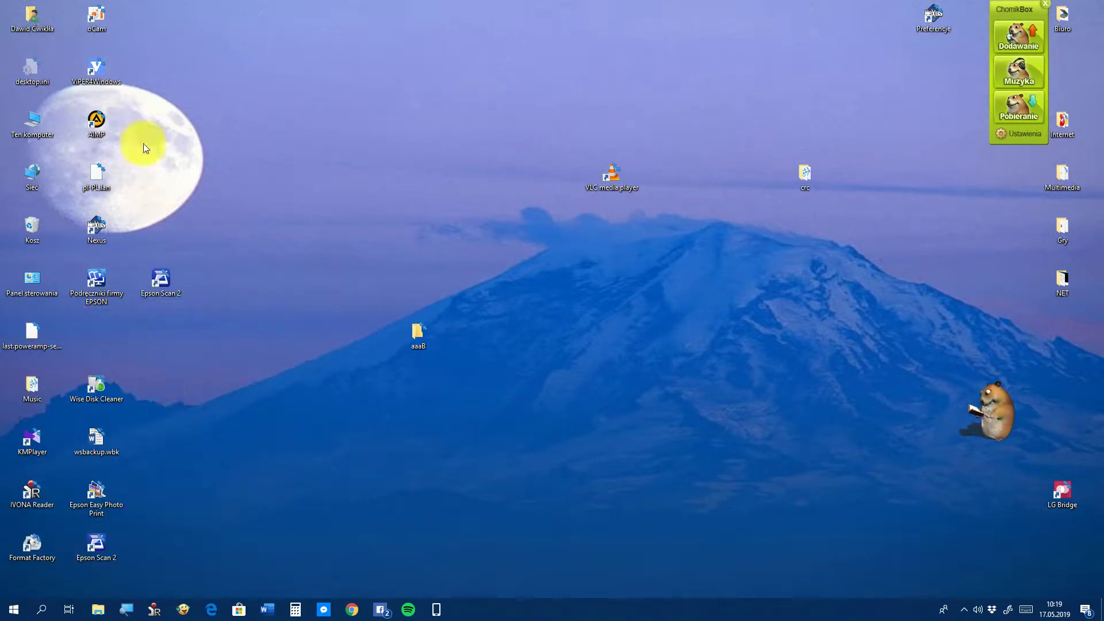
# Launch ViPER4Windows as administrator from its desktop shortcut, check its main window, and close it
pyautogui.rightClick(105, 73)
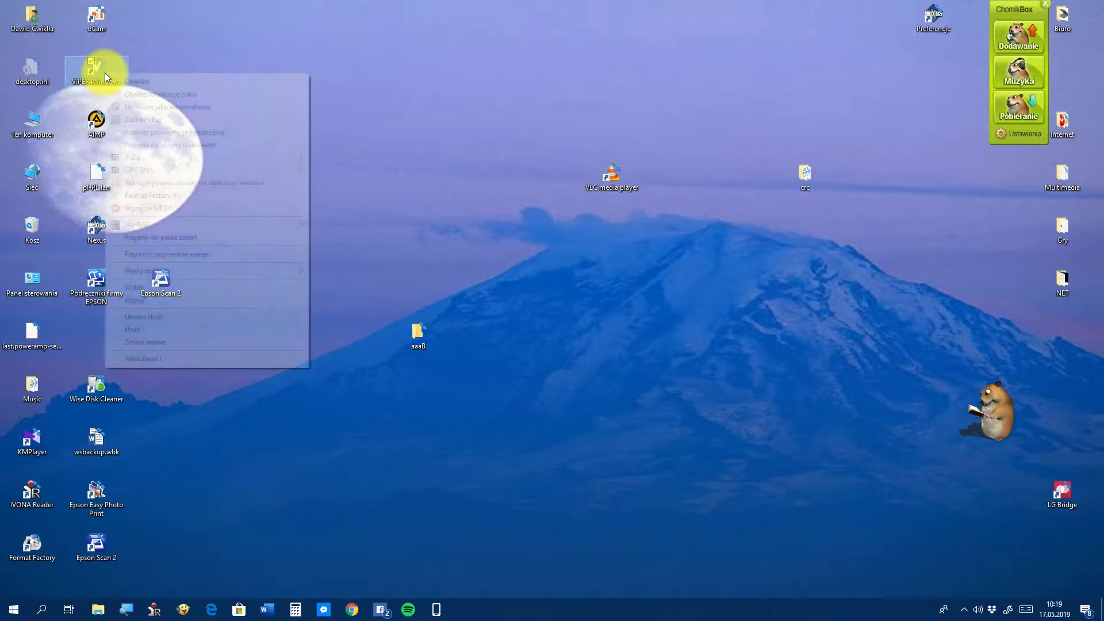
pyautogui.click(147, 106)
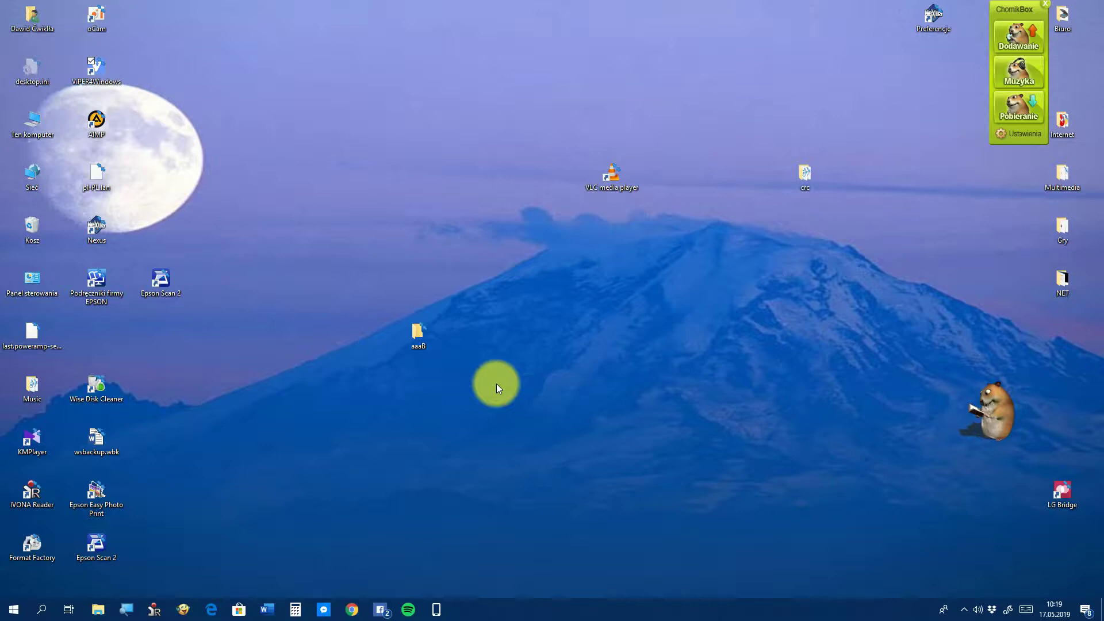
pyautogui.click(964, 609)
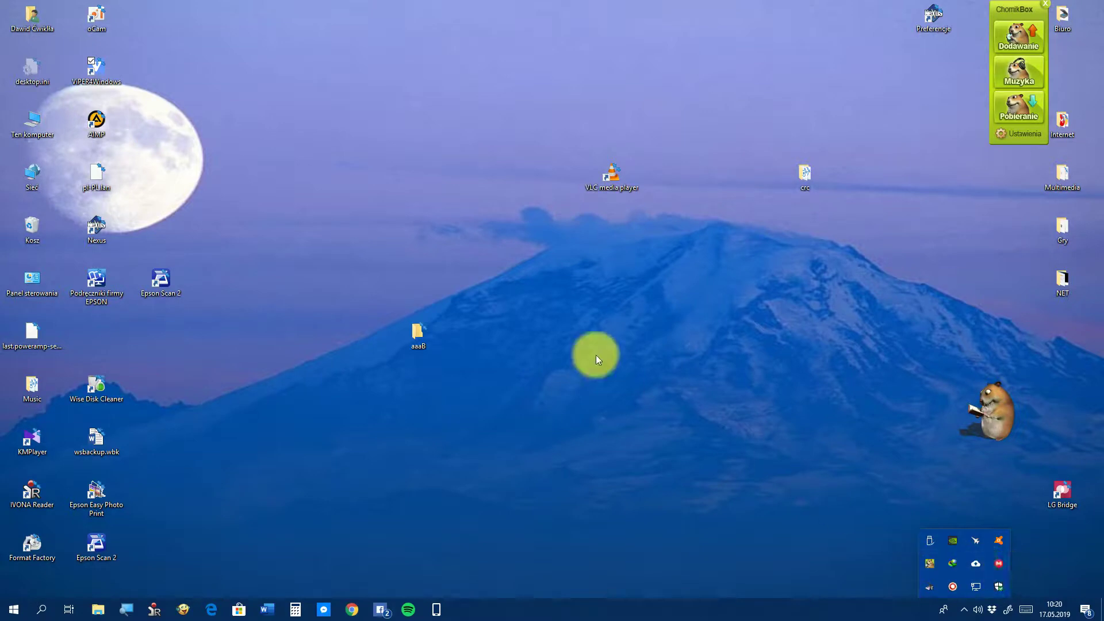
pyautogui.rightClick(109, 74)
pyautogui.click(150, 107)
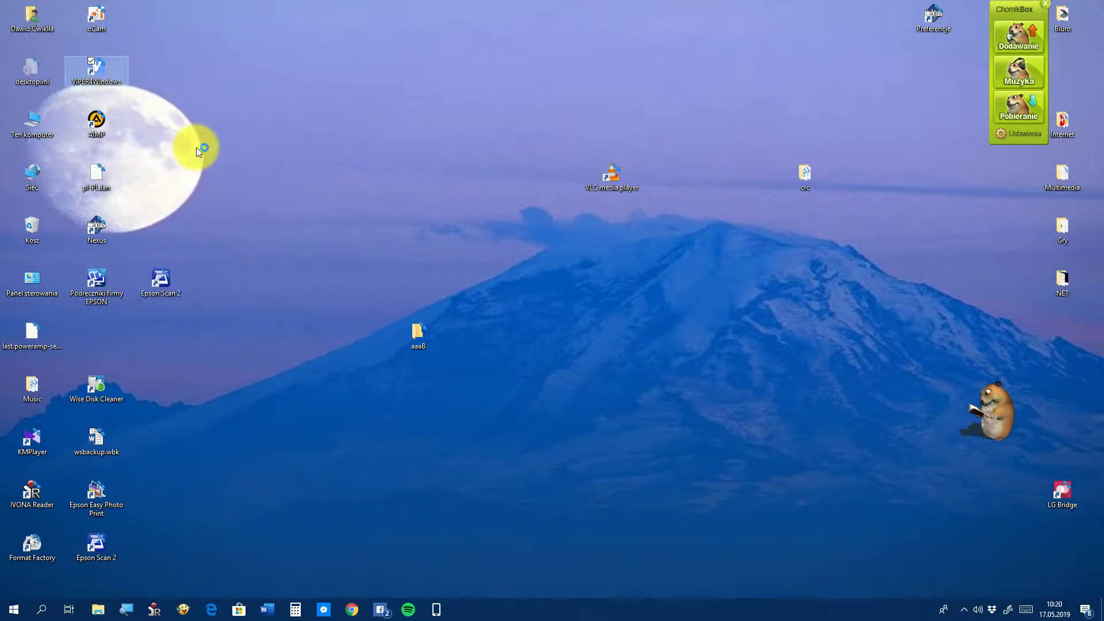
pyautogui.click(483, 378)
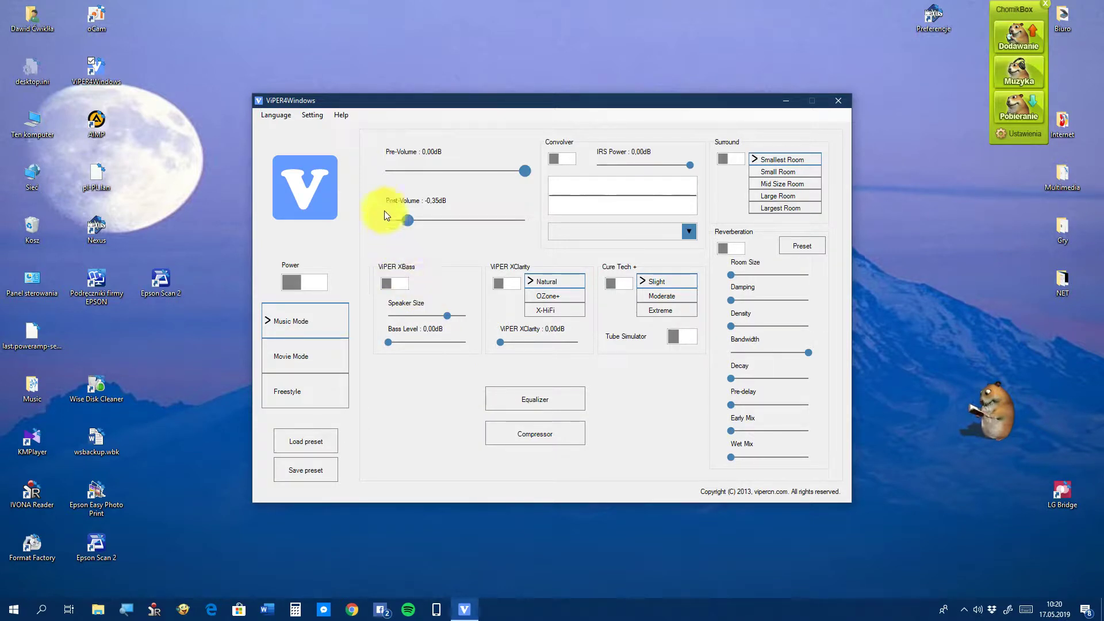
pyautogui.click(837, 102)
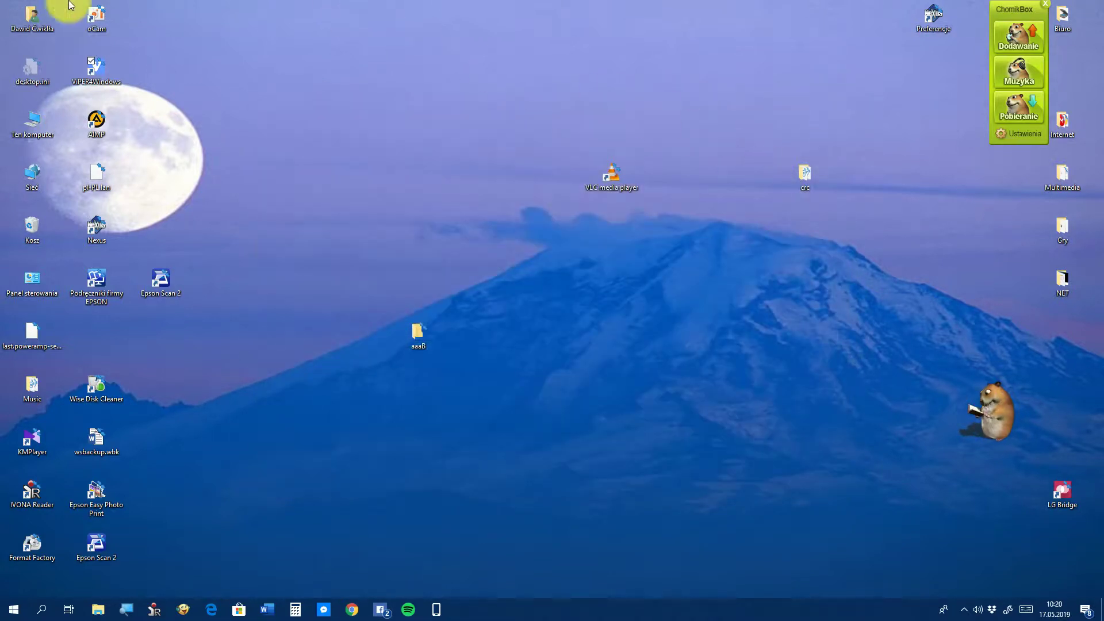
pyautogui.click(34, 126)
pyautogui.doubleClick(33, 124)
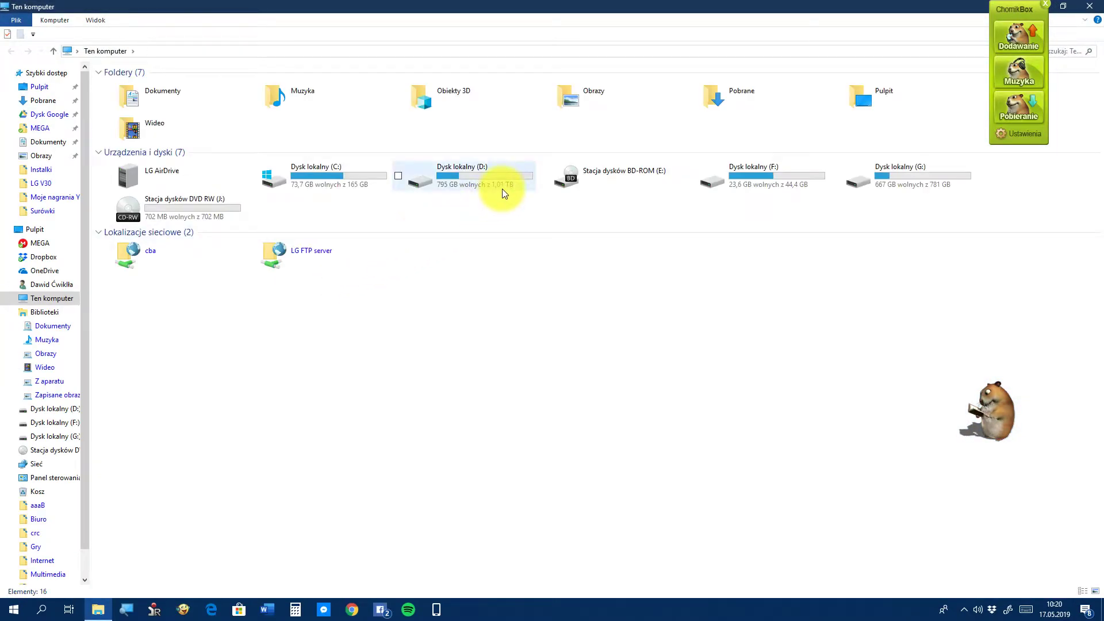
pyautogui.click(1090, 5)
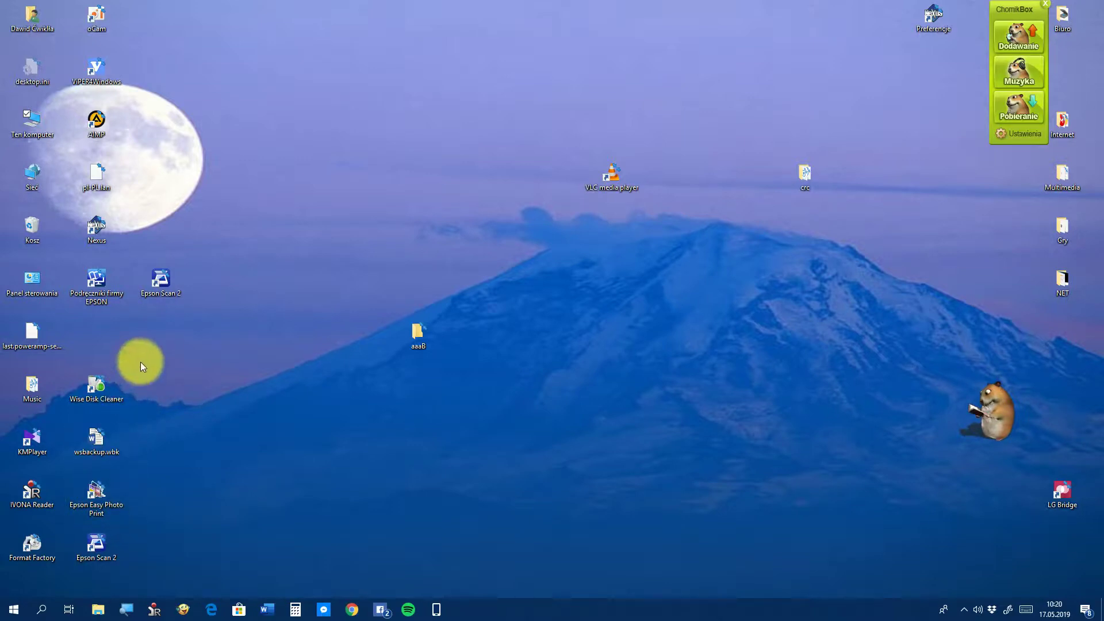
# Move pl-PL.lan to an empty area of the desktop and cut the file
pyautogui.moveTo(87, 177); pyautogui.dragTo(274, 208)
pyautogui.rightClick(294, 173)
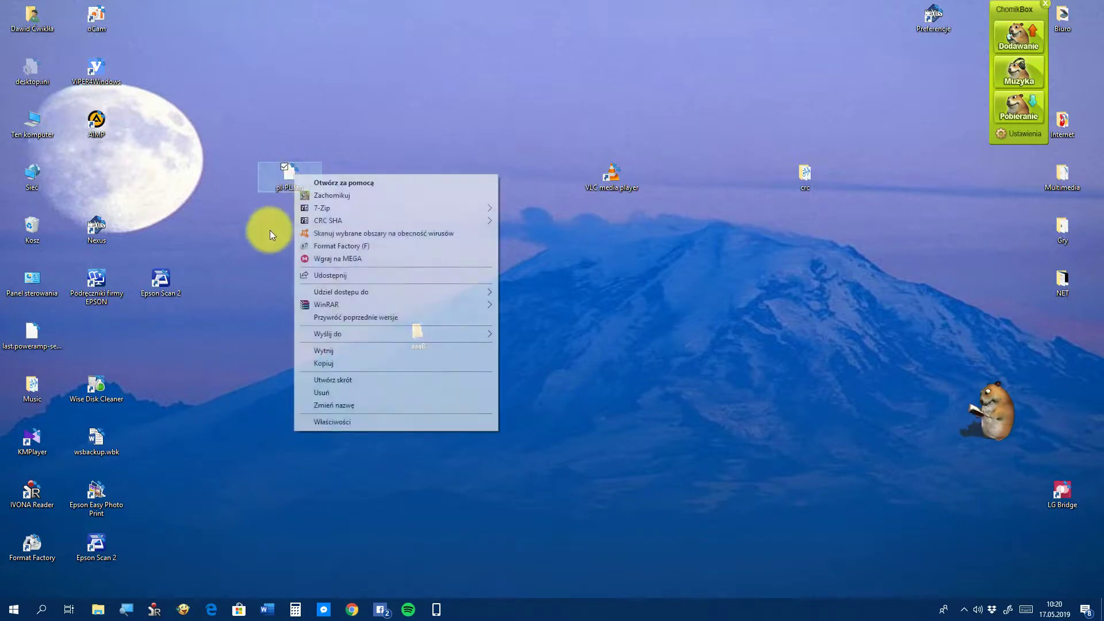
pyautogui.click(338, 350)
# Open the folder C:\Program Files\ViPER4Windows\Language in File Explorer
pyautogui.click(41, 127)
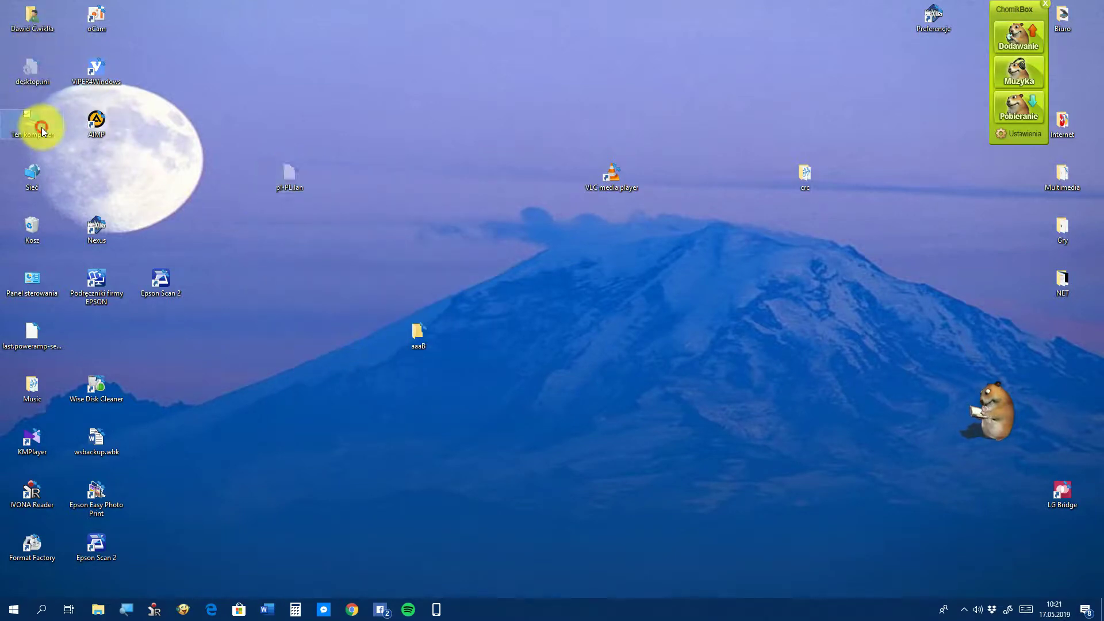
pyautogui.doubleClick(41, 126)
pyautogui.click(344, 182)
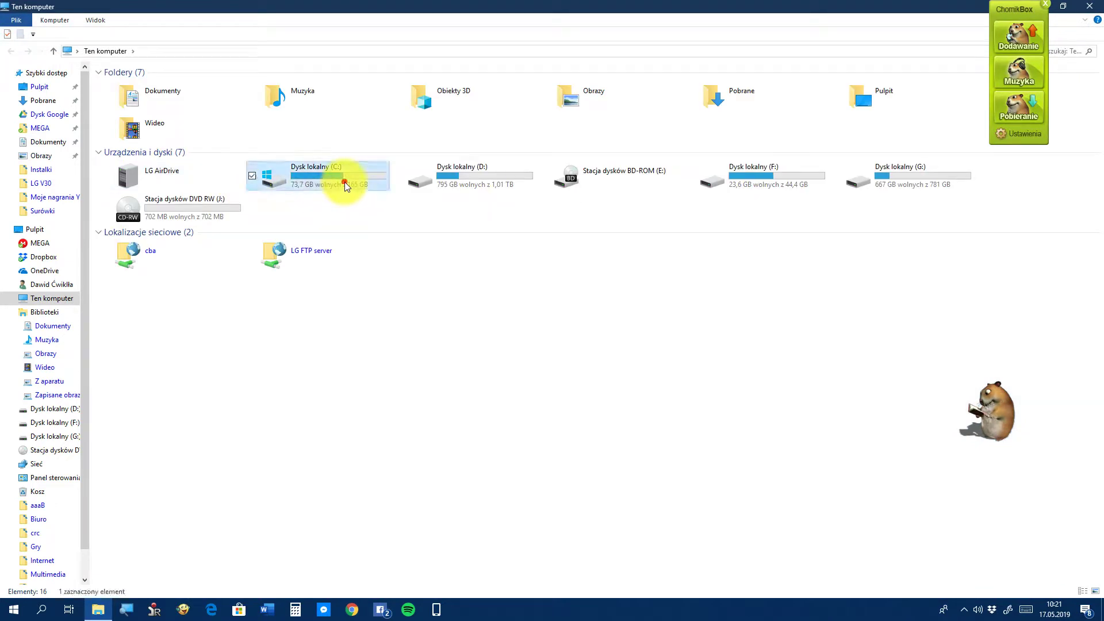
pyautogui.doubleClick(343, 182)
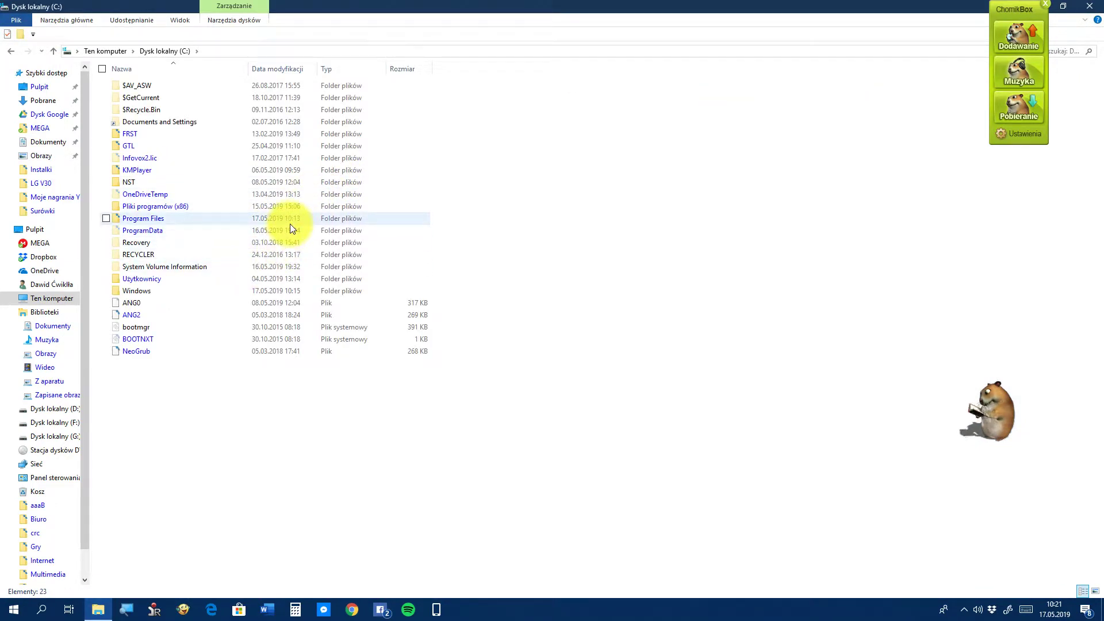
pyautogui.doubleClick(290, 223)
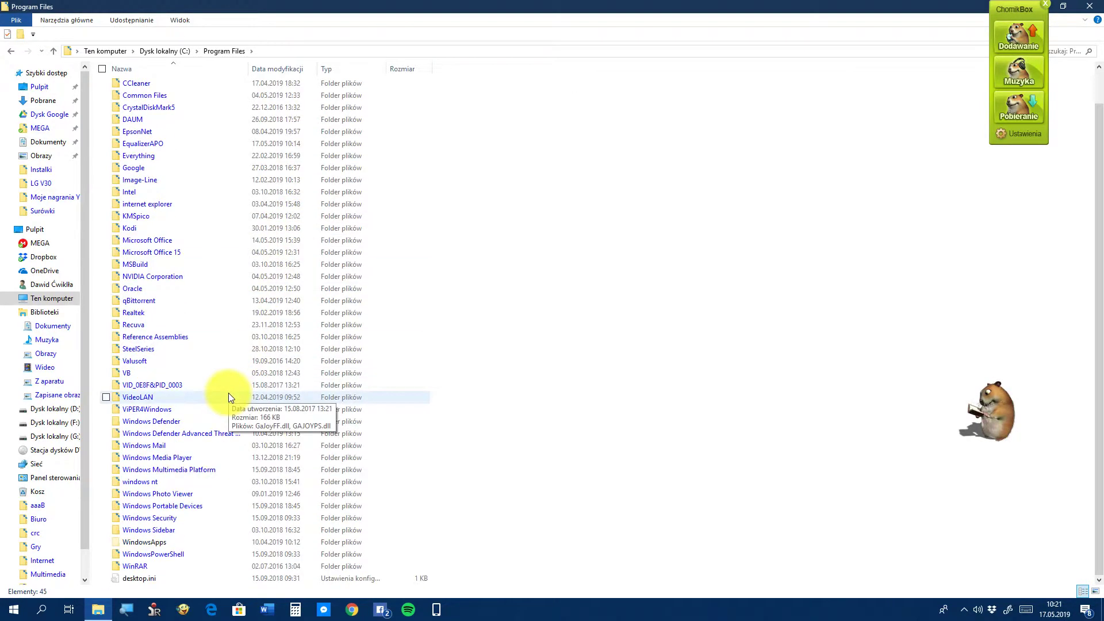
pyautogui.moveTo(225, 402)
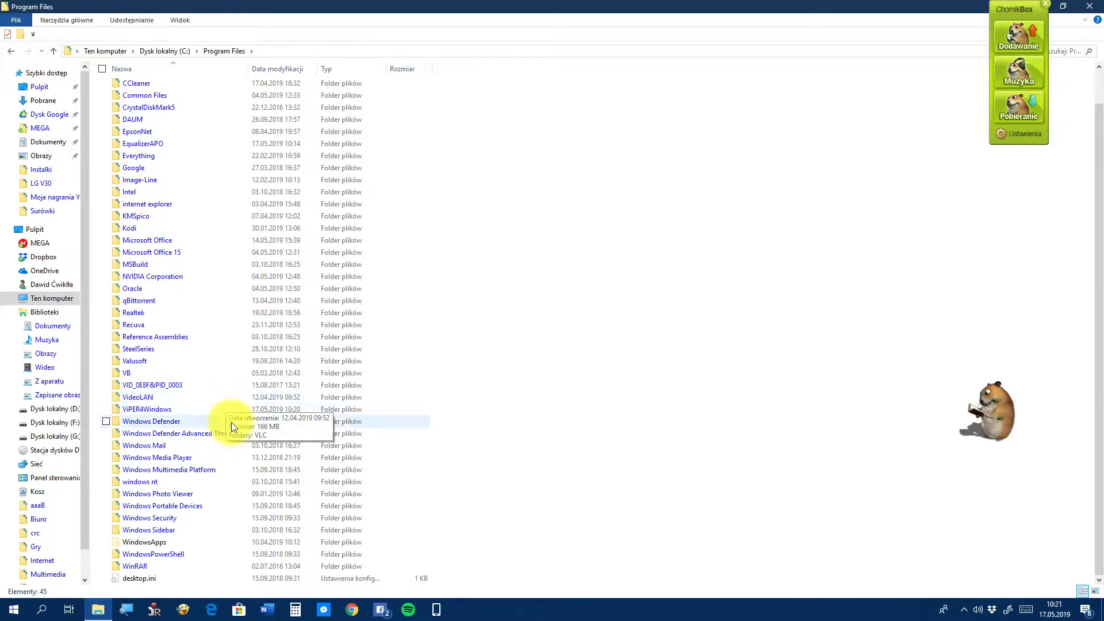
pyautogui.doubleClick(214, 406)
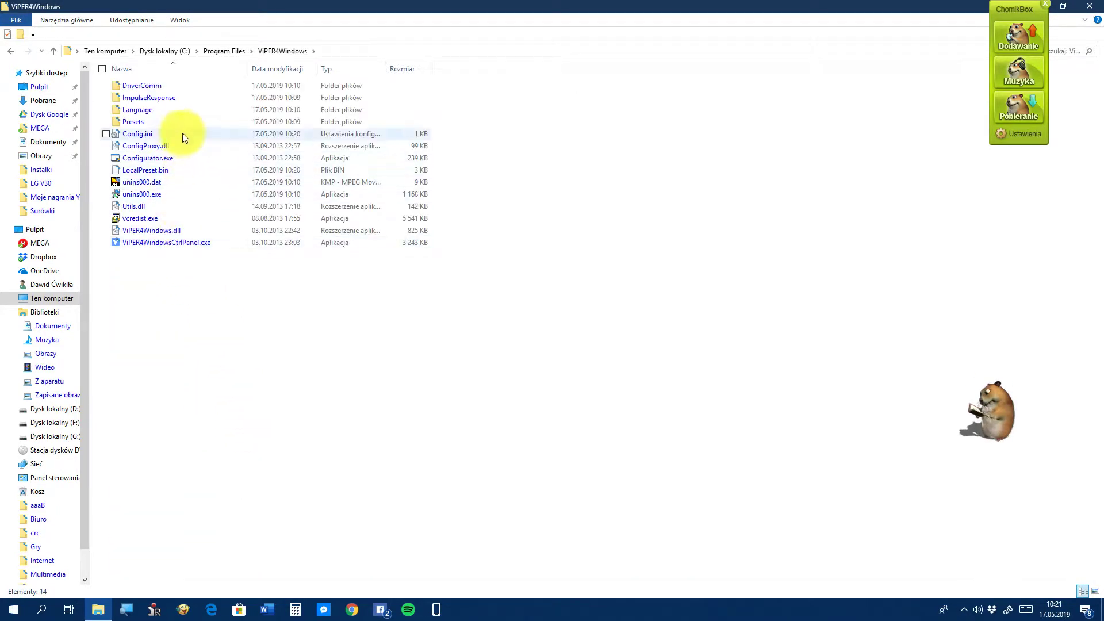
pyautogui.doubleClick(183, 109)
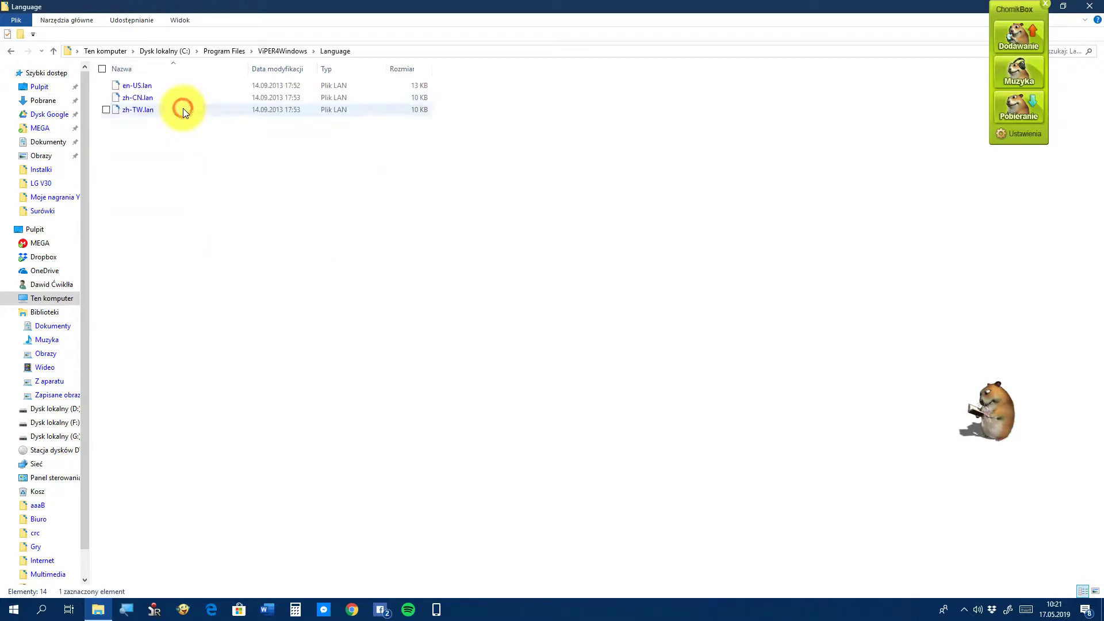
# Paste the cut pl-PL.lan file into the ViPER4Windows Language folder and close the folder window
pyautogui.rightClick(212, 194)
pyautogui.click(246, 272)
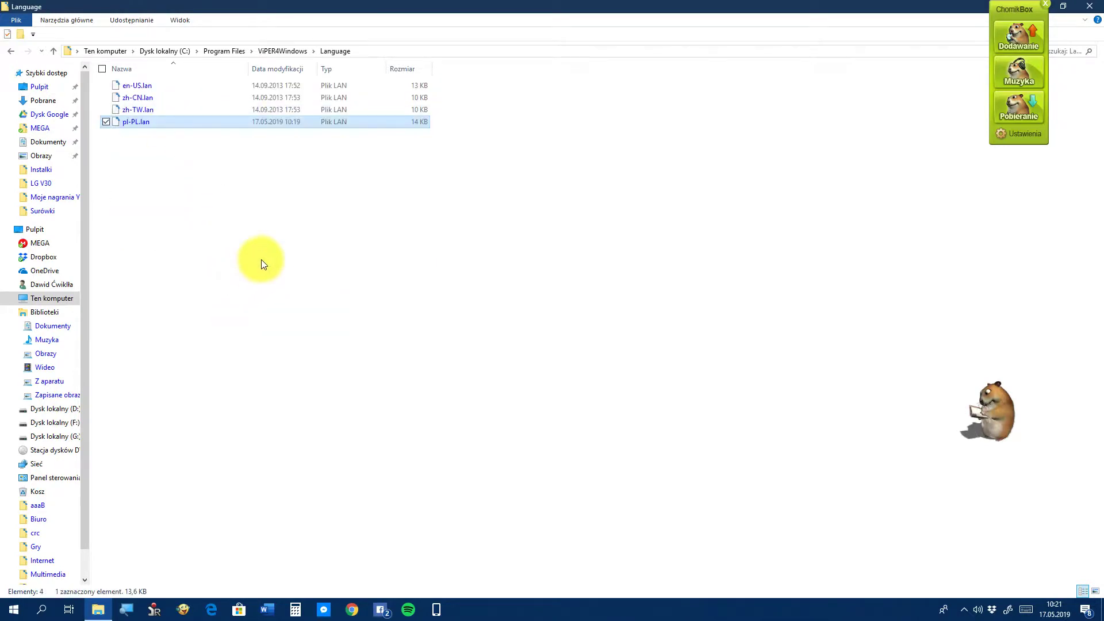
pyautogui.click(267, 305)
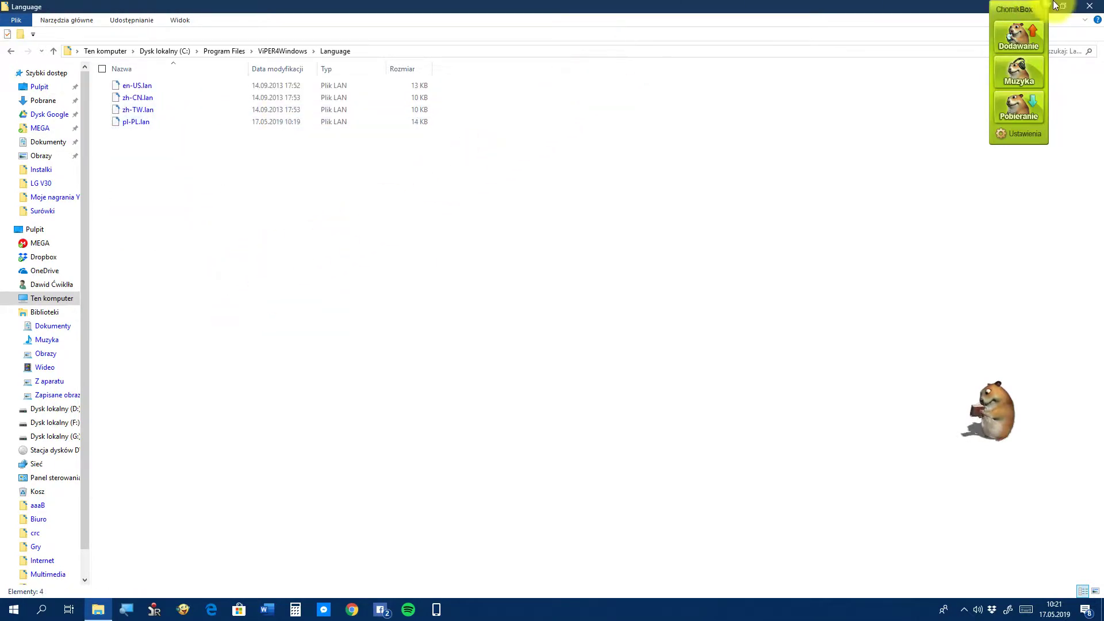
pyautogui.click(1089, 6)
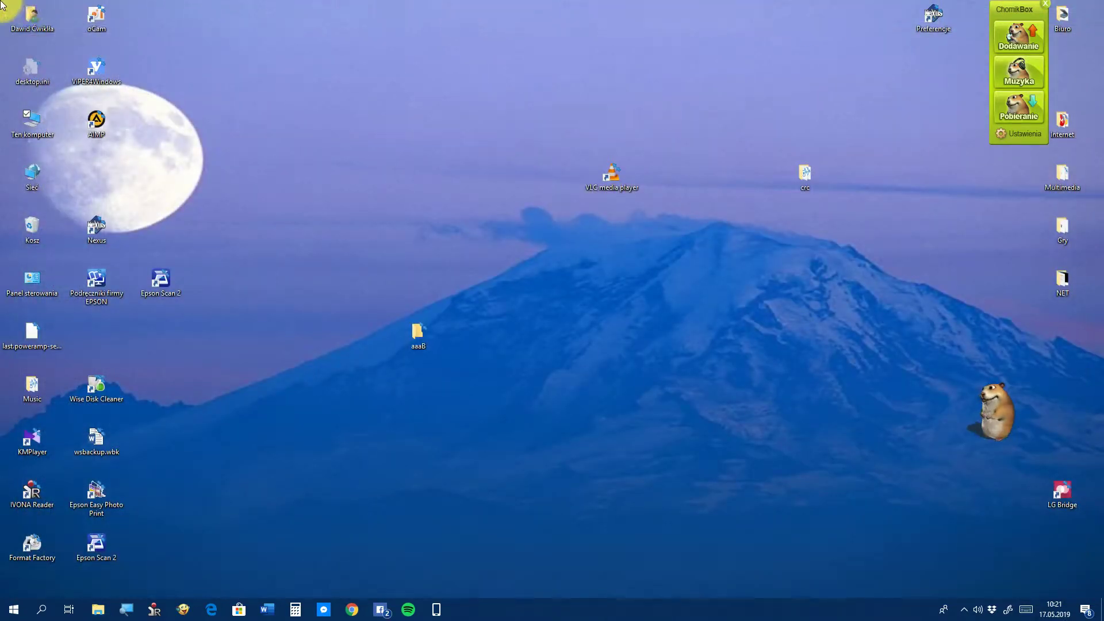
# Launch ViPER4Windows, try to switch its interface language to Polski with a program restart, and dismiss the error
pyautogui.doubleClick(90, 64)
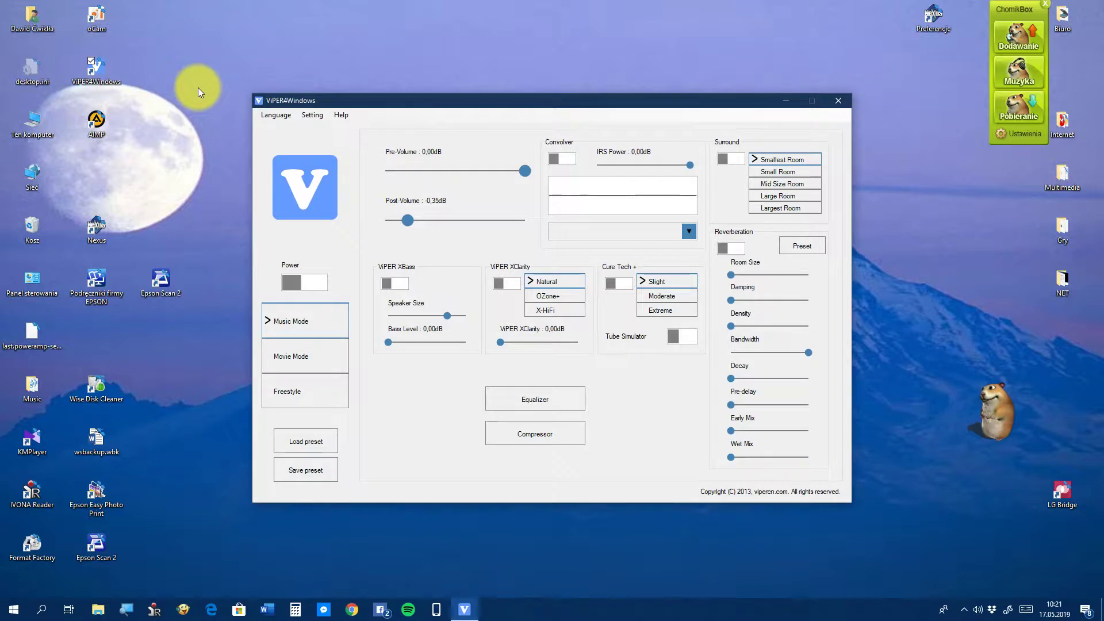
pyautogui.click(274, 117)
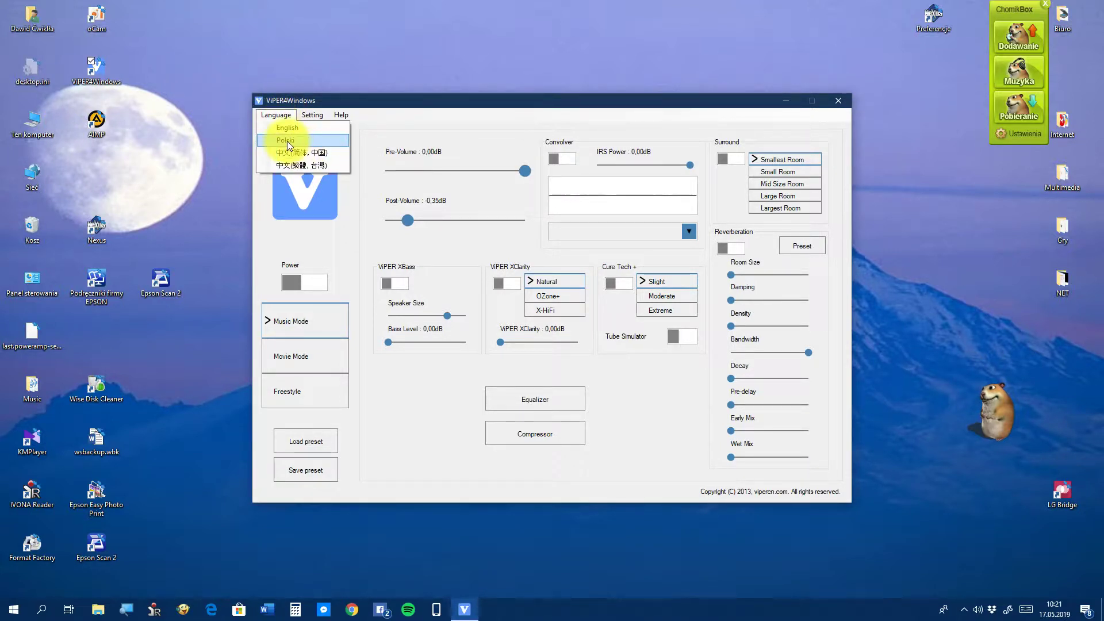
pyautogui.click(287, 143)
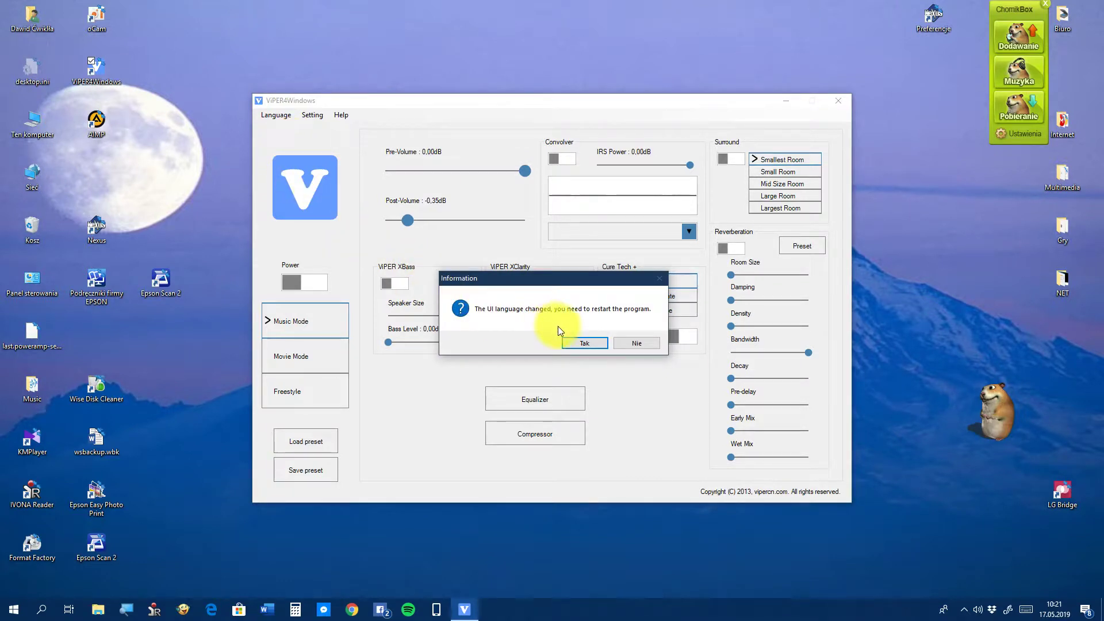
pyautogui.click(584, 343)
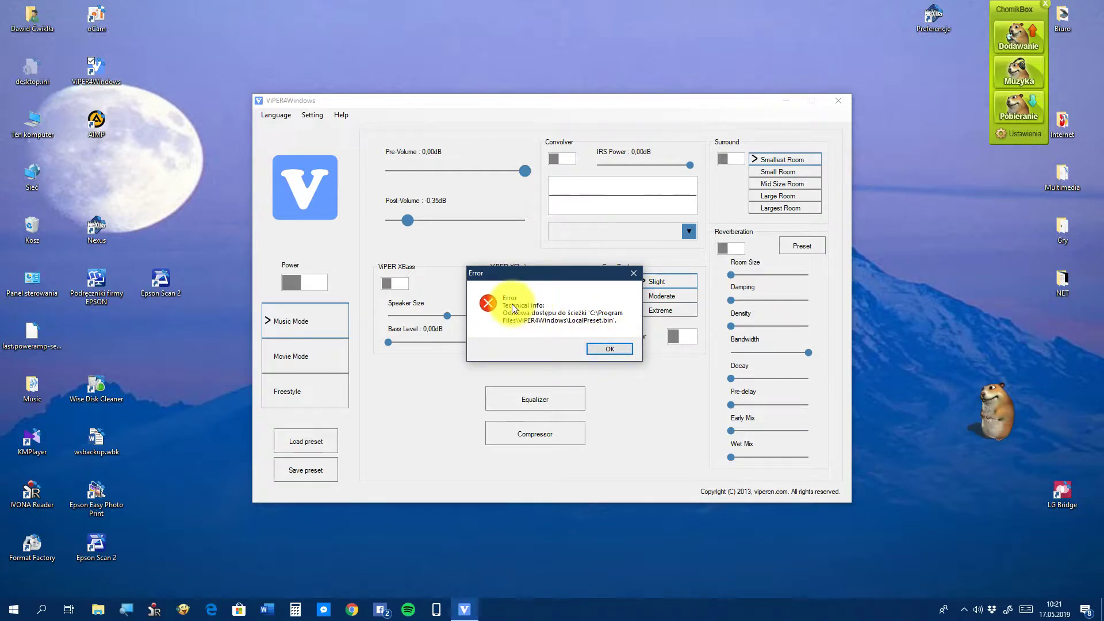
pyautogui.click(607, 345)
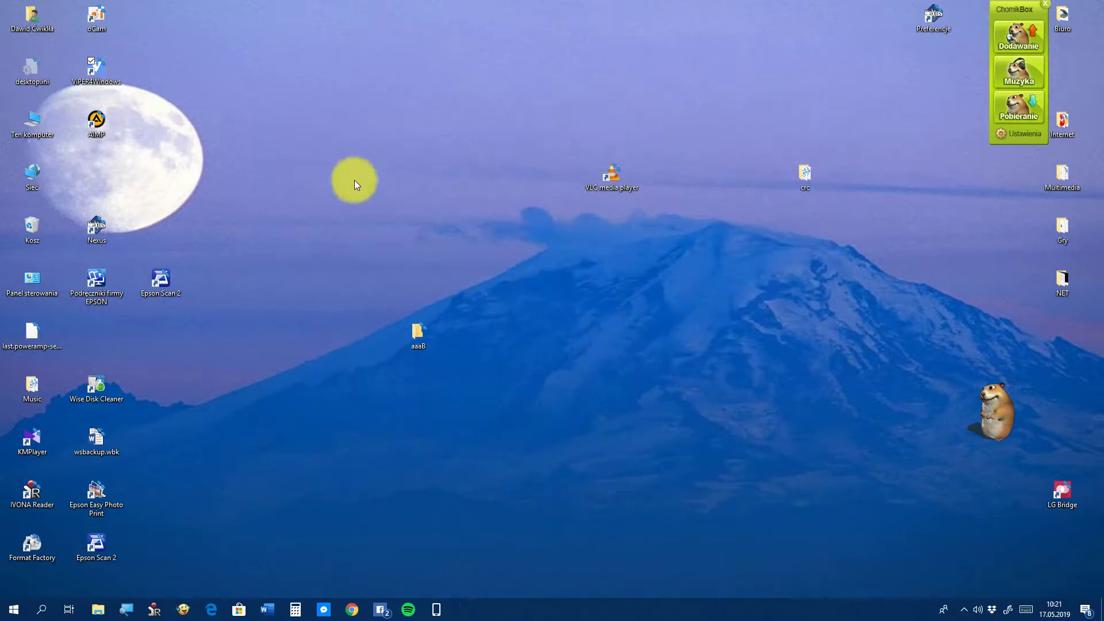
# Try to relaunch ViPER4Windows from its desktop shortcut and check the hidden notification-area icons
pyautogui.click(100, 81)
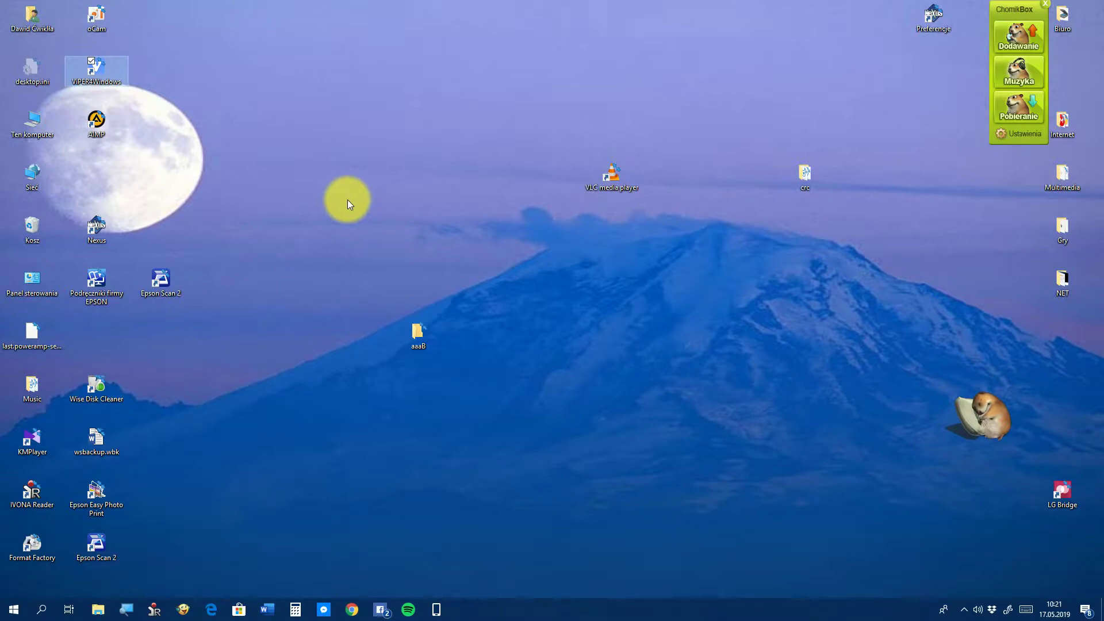
pyautogui.doubleClick(108, 73)
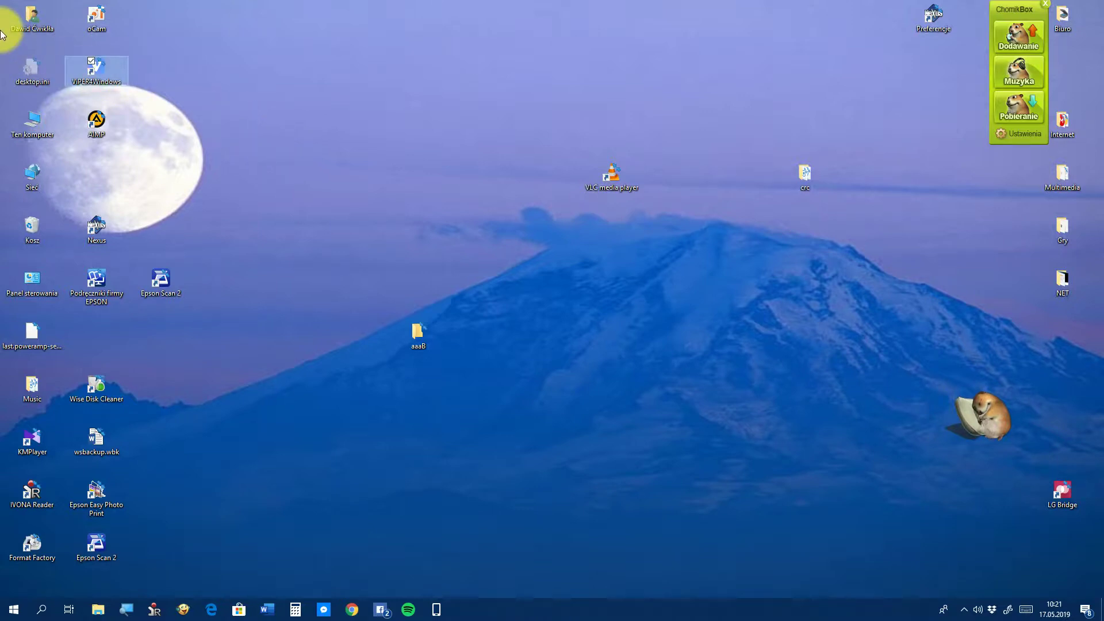
pyautogui.click(963, 608)
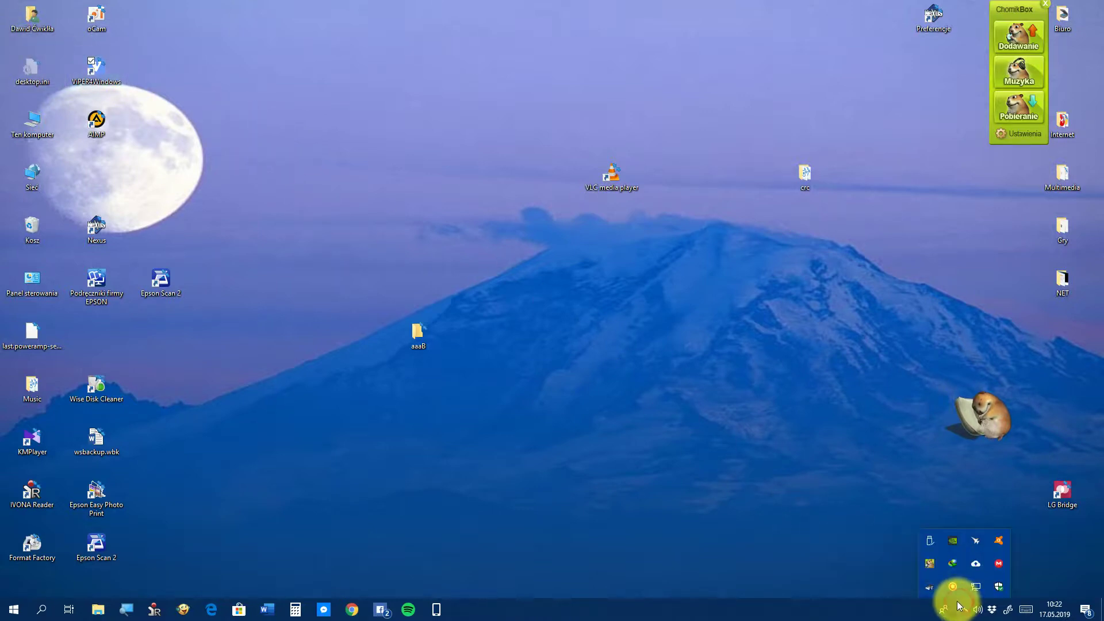
pyautogui.click(943, 604)
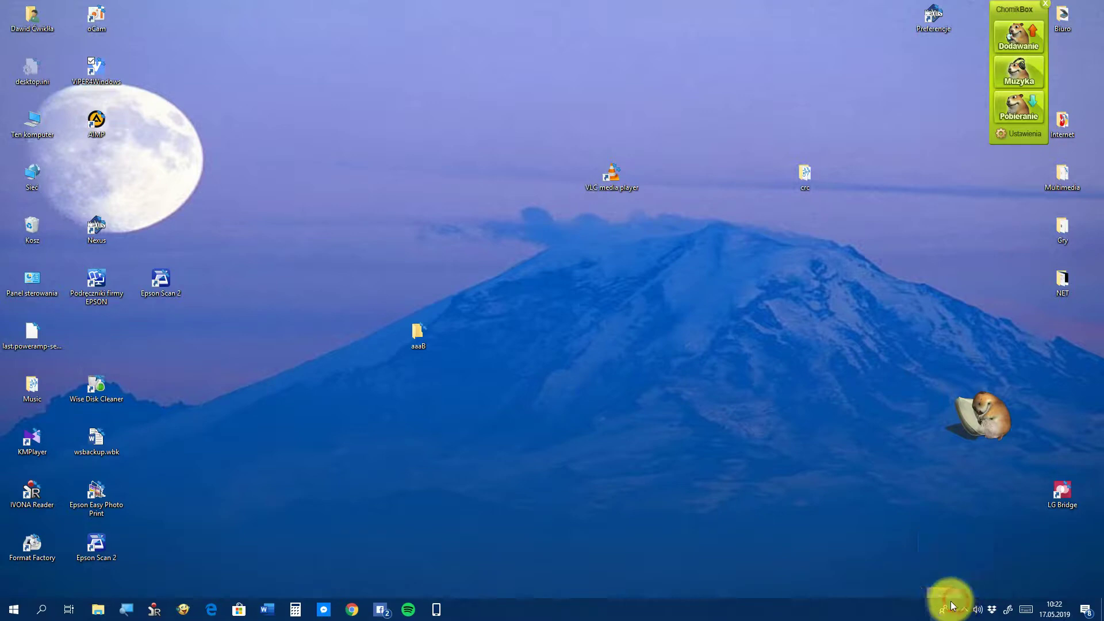
# Browse to Program Files on drive C:, look inside the ViPER4Windows folder, and return to Program Files
pyautogui.doubleClick(29, 133)
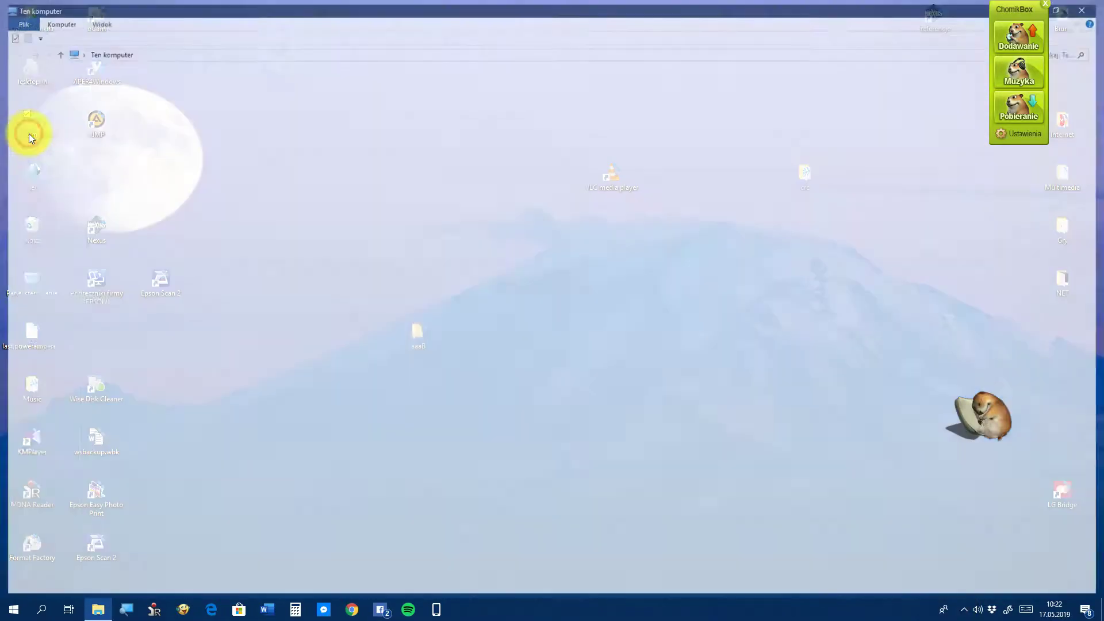
pyautogui.click(336, 185)
pyautogui.doubleClick(336, 185)
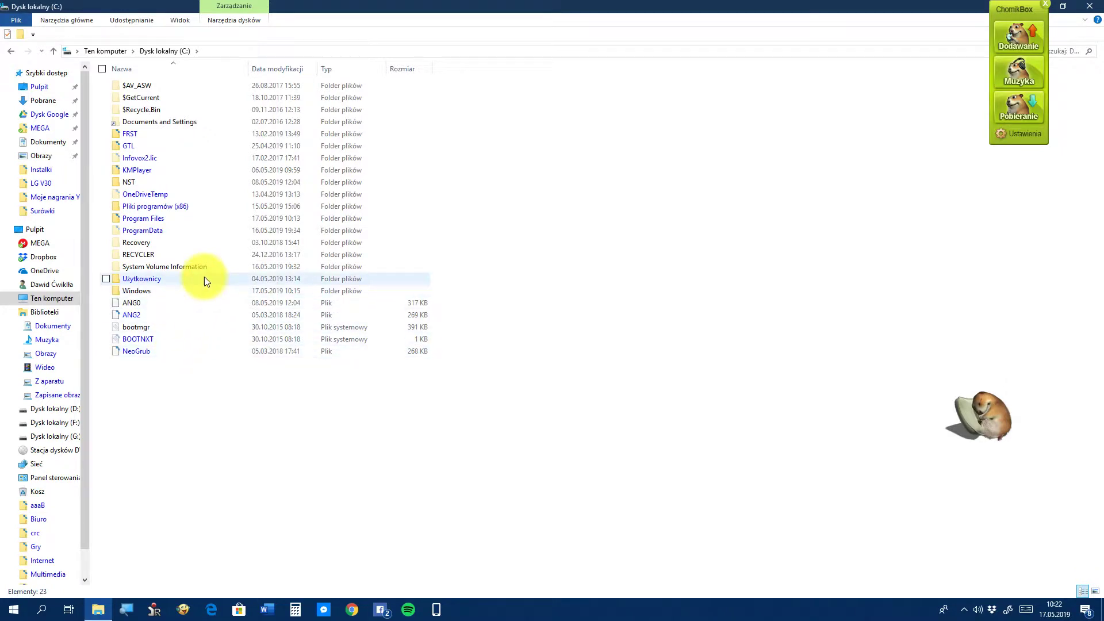
pyautogui.doubleClick(224, 216)
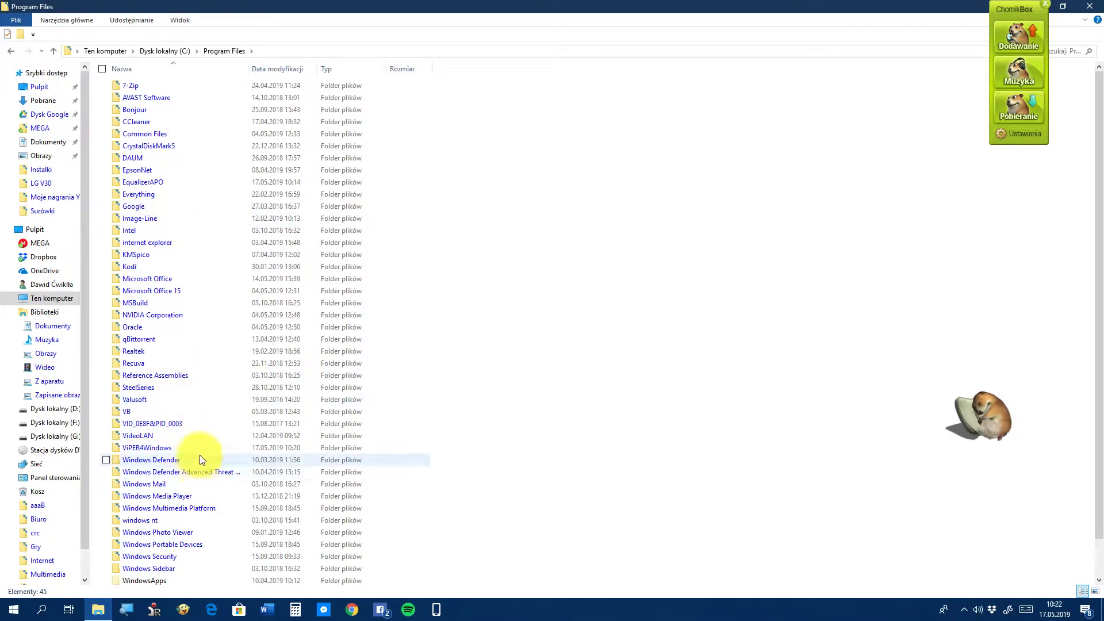
pyautogui.scroll(-1, 199, 454)
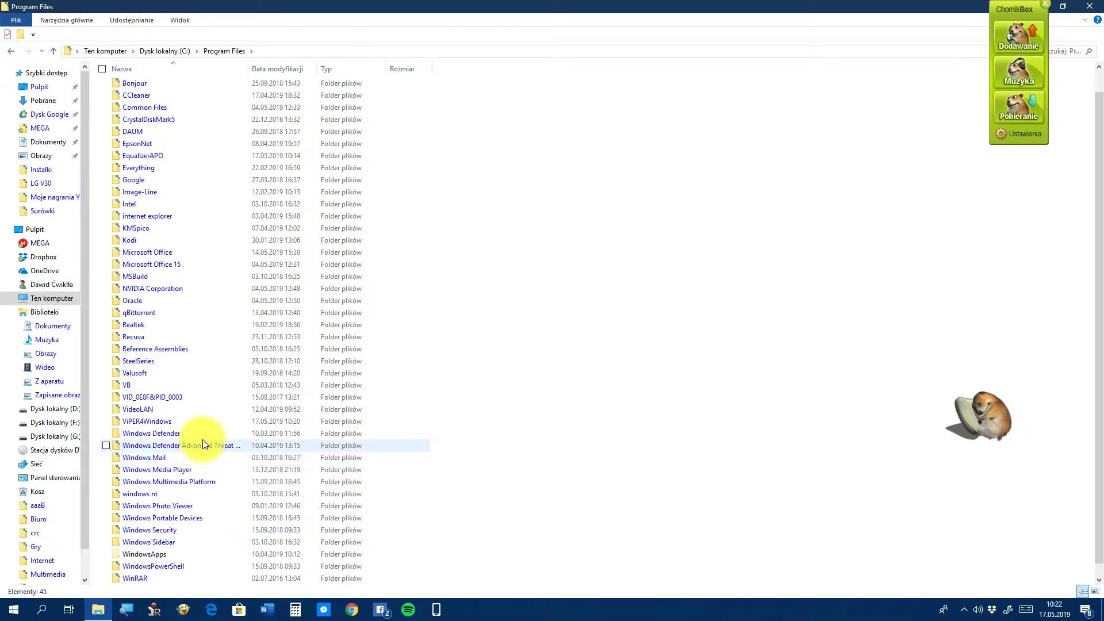
pyautogui.doubleClick(205, 420)
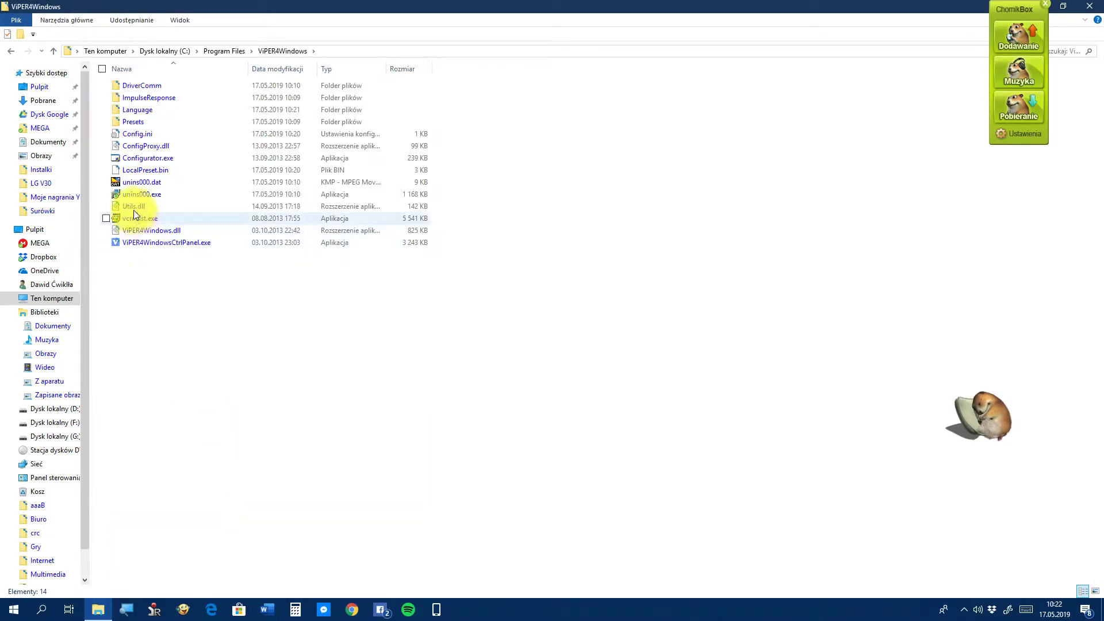
pyautogui.click(14, 50)
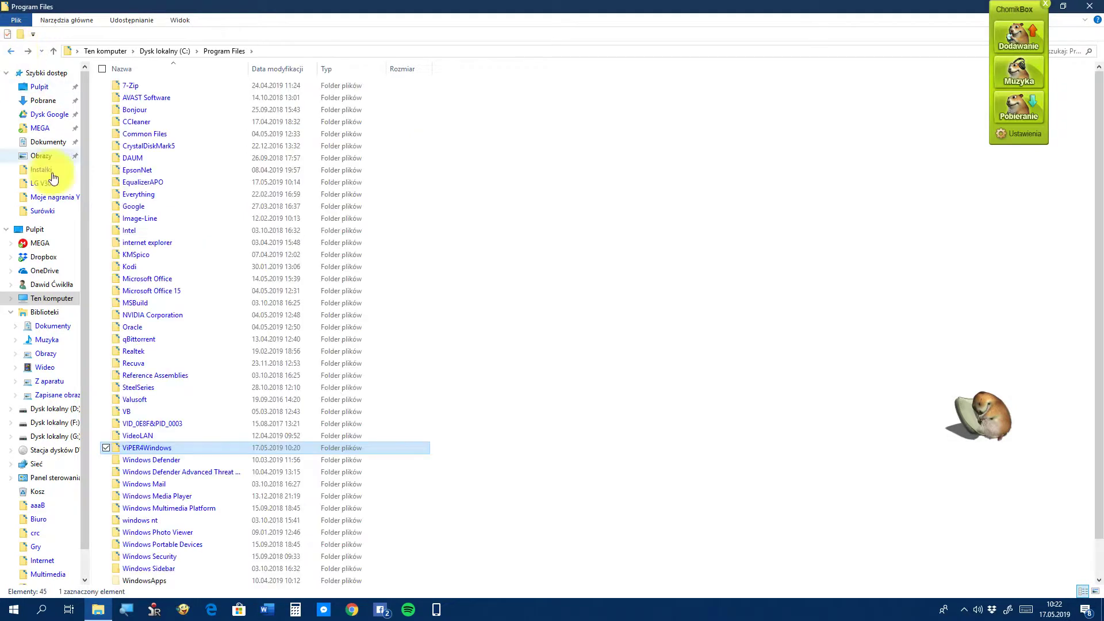
# Open the security properties (Zabezpieczenia) of the ViPER4Windows folder and review its groups and users
pyautogui.doubleClick(214, 443)
pyautogui.rightClick(215, 442)
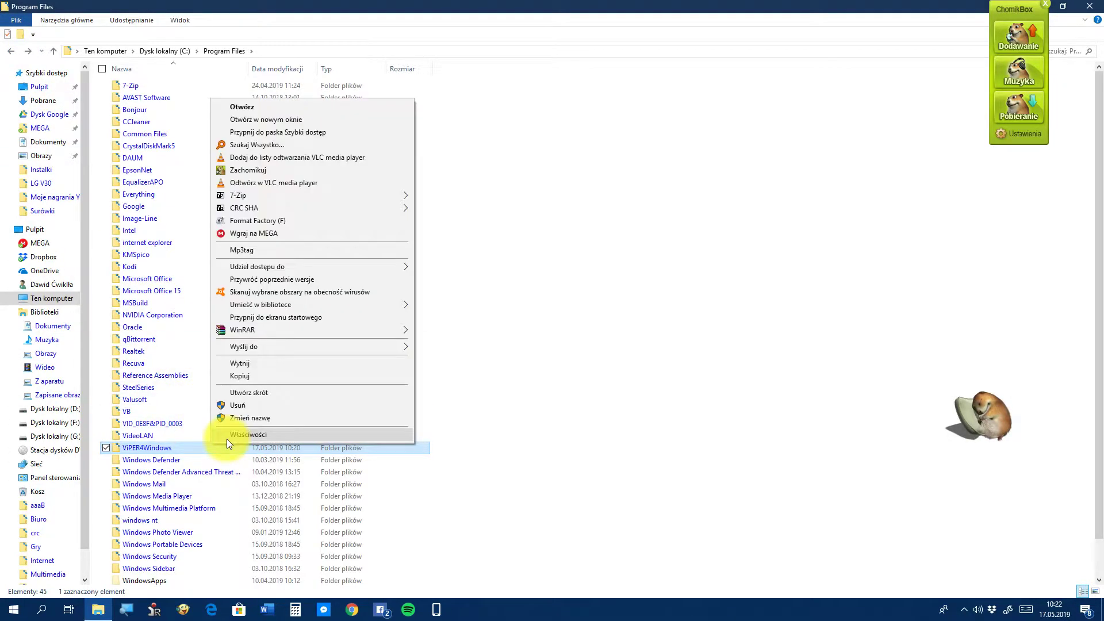
pyautogui.click(226, 439)
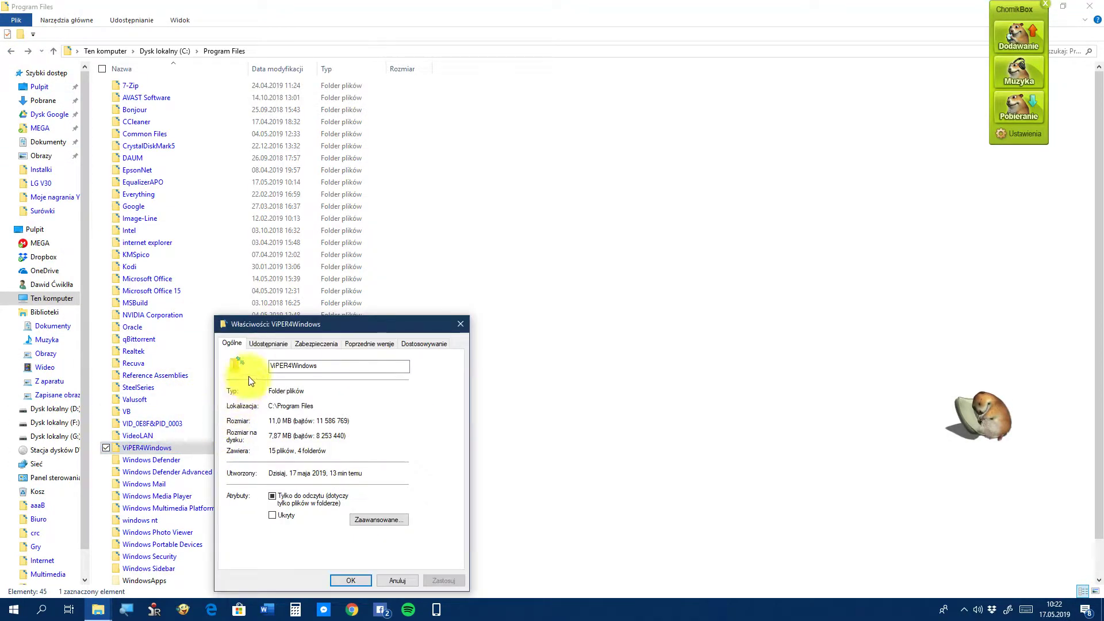
pyautogui.click(316, 342)
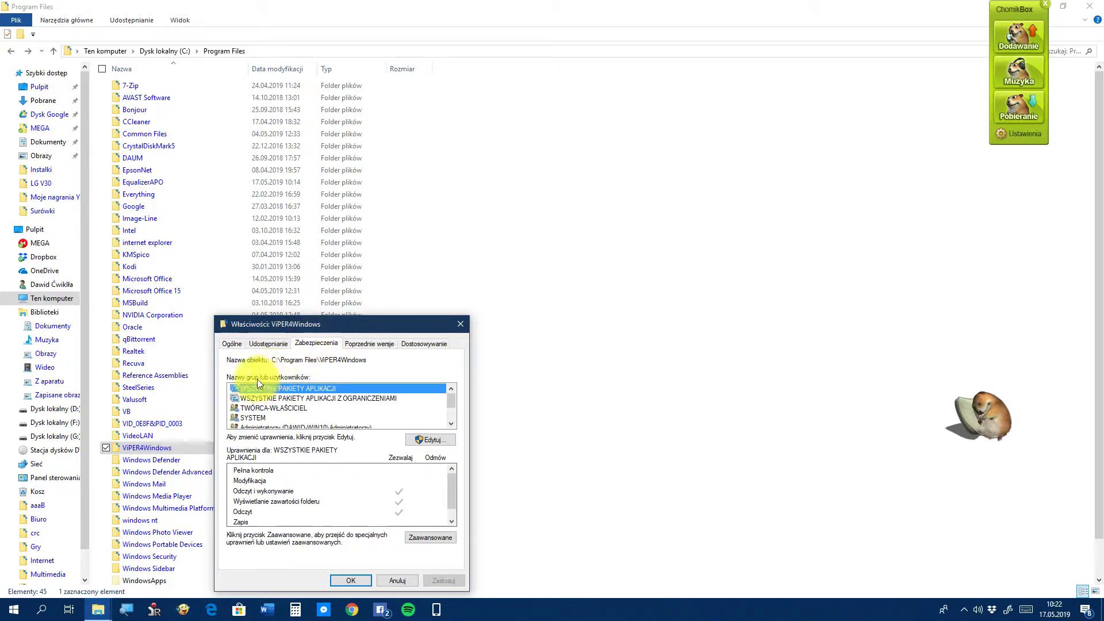
pyautogui.scroll(-1, 282, 412)
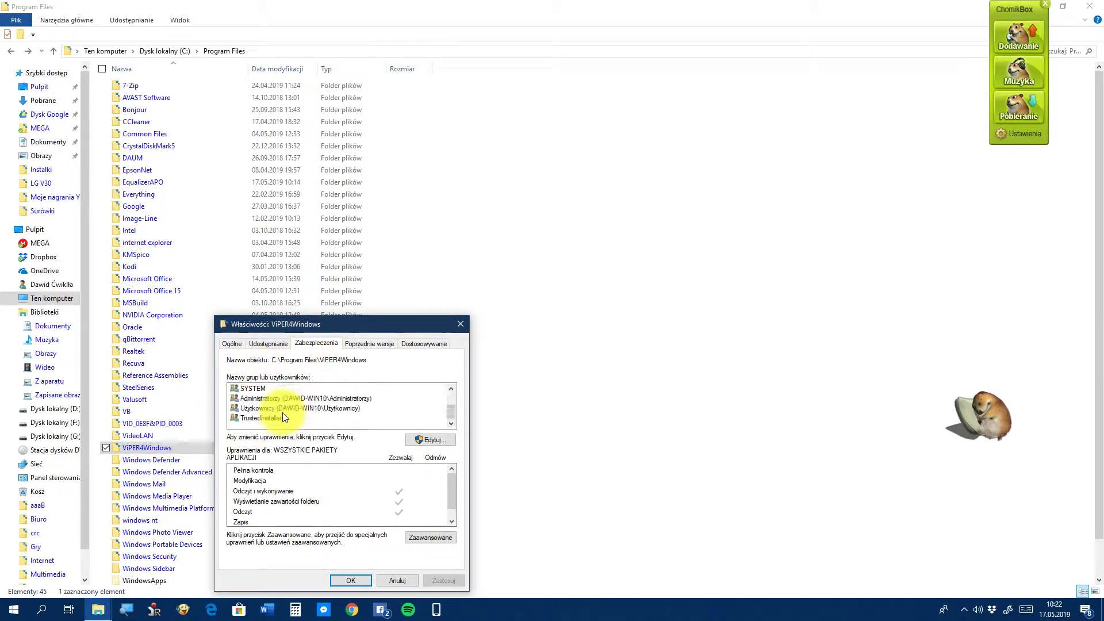
# Edit the ViPER4Windows folder permissions to allow the Użytkownicy group full control (Pełna kontrola), and apply the change
pyautogui.click(424, 438)
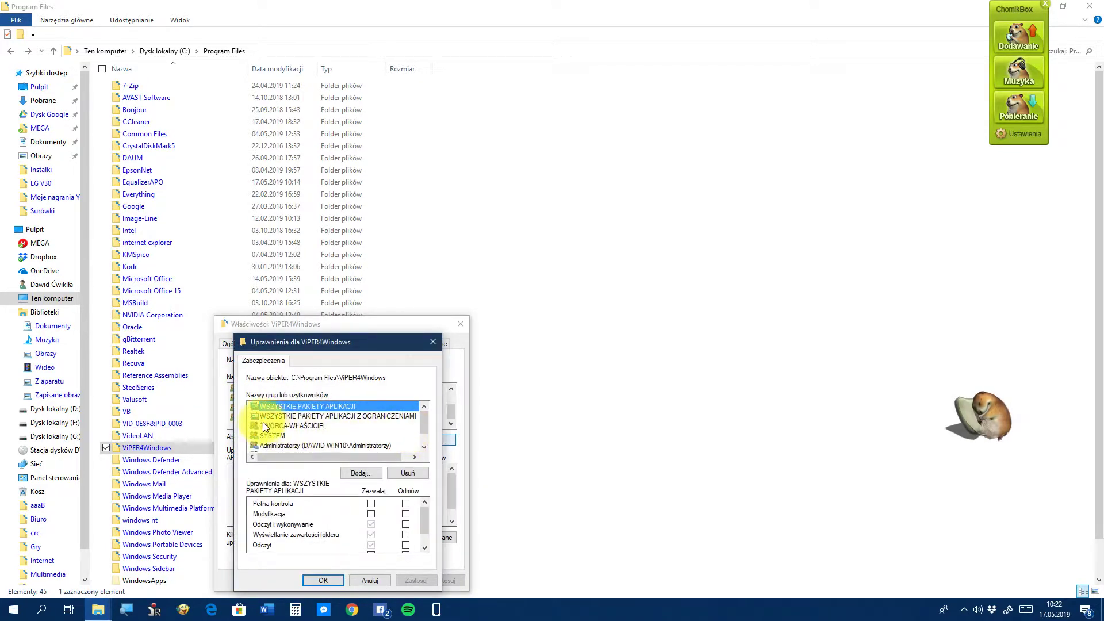
pyautogui.scroll(-1, 304, 426)
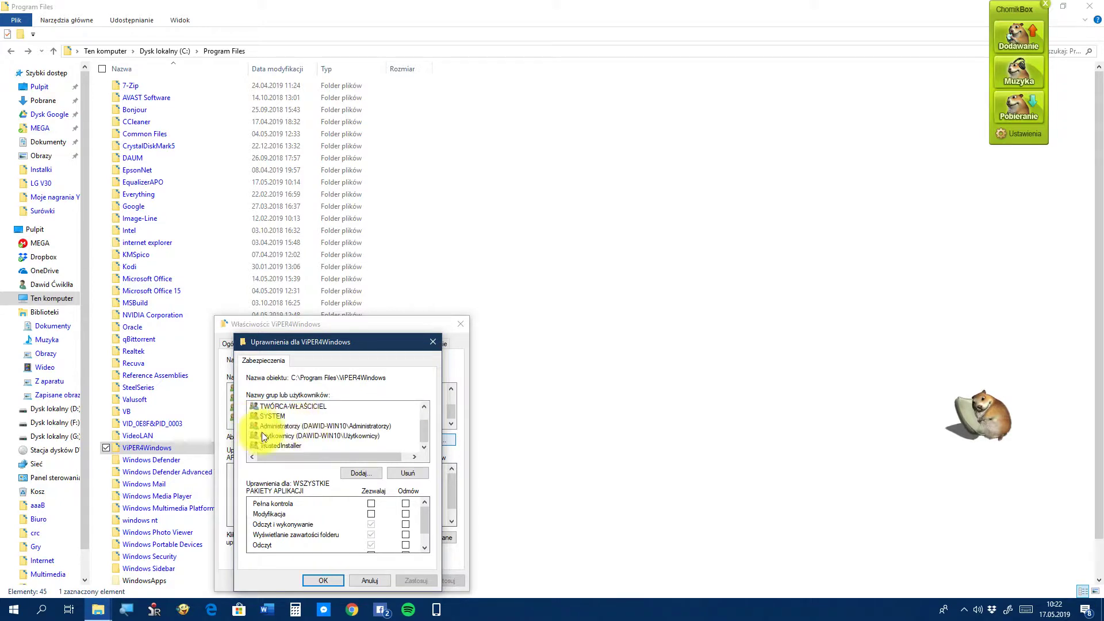
pyautogui.click(370, 439)
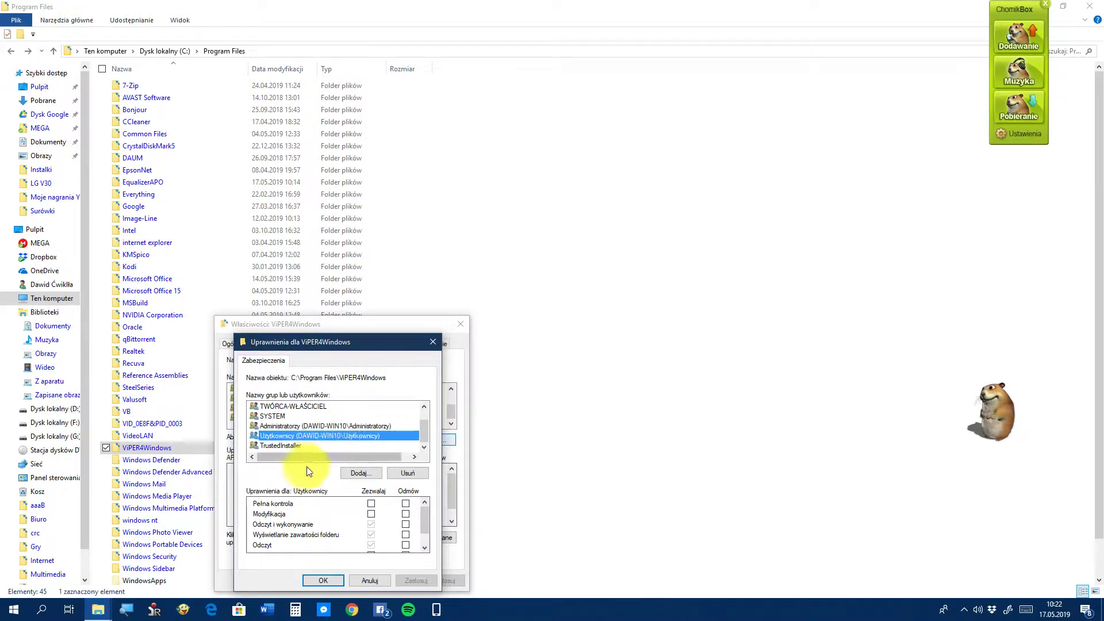
pyautogui.click(372, 503)
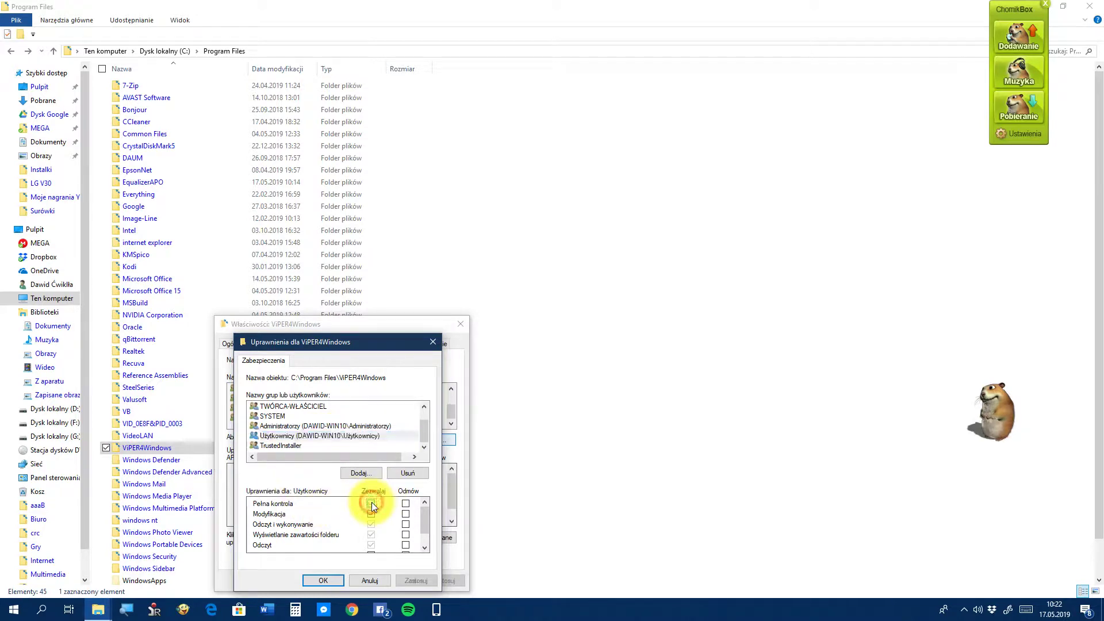
pyautogui.click(415, 584)
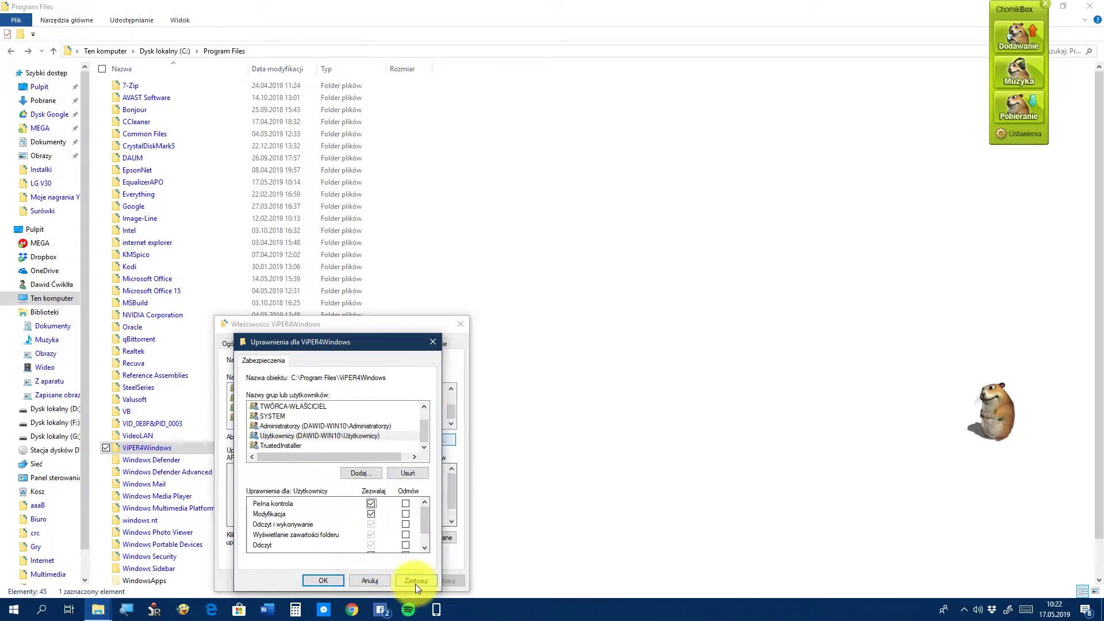
pyautogui.click(322, 581)
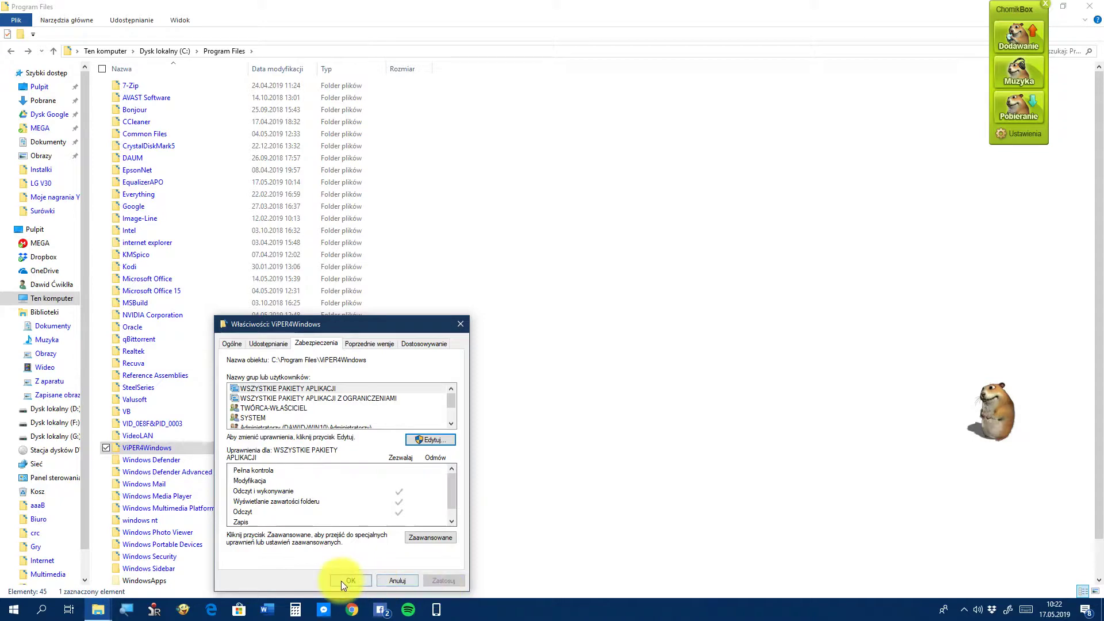
# Close the ViPER4Windows folder properties and the Program Files window, and launch ViPER4Windows from its desktop shortcut
pyautogui.click(341, 581)
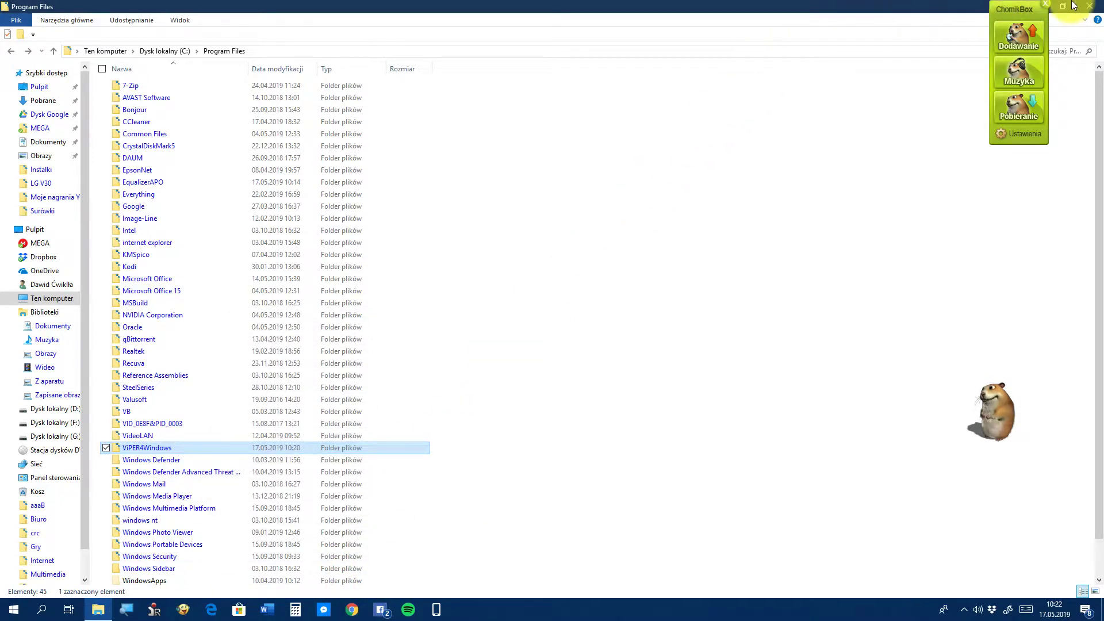
pyautogui.click(1090, 6)
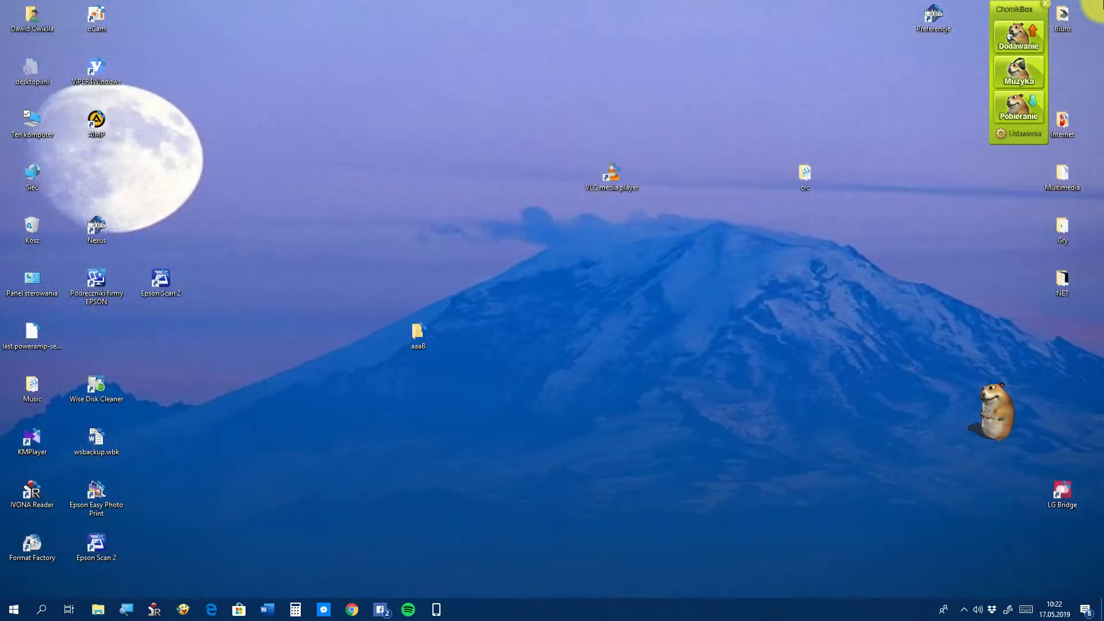
pyautogui.doubleClick(95, 75)
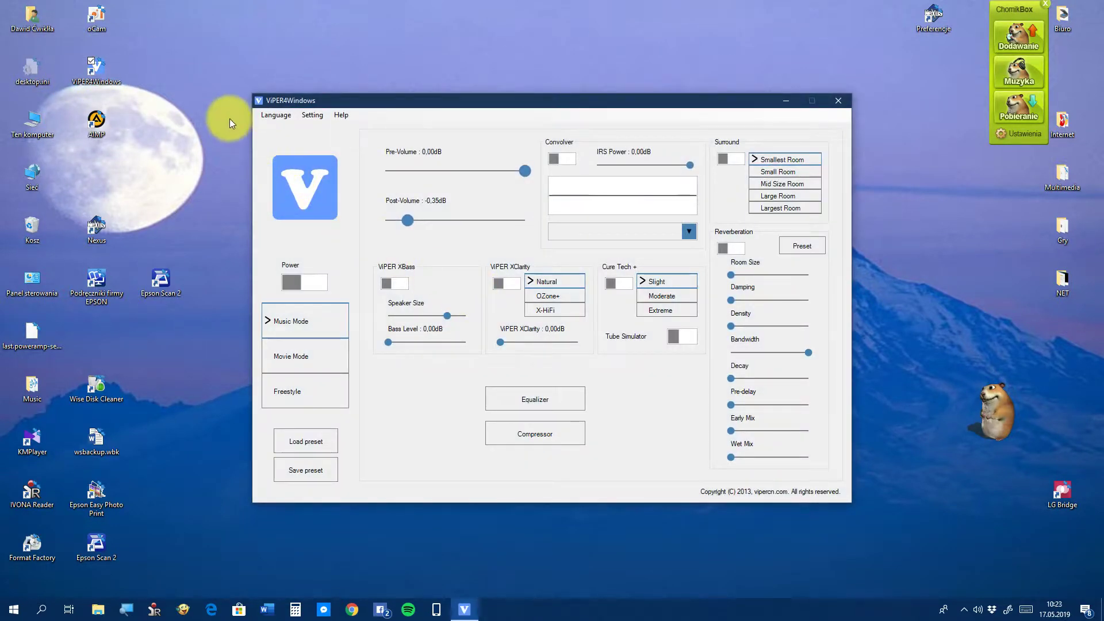
# Set the ViPER4Windows interface language to Polski, confirm the change, and relaunch the program from its desktop shortcut
pyautogui.click(261, 115)
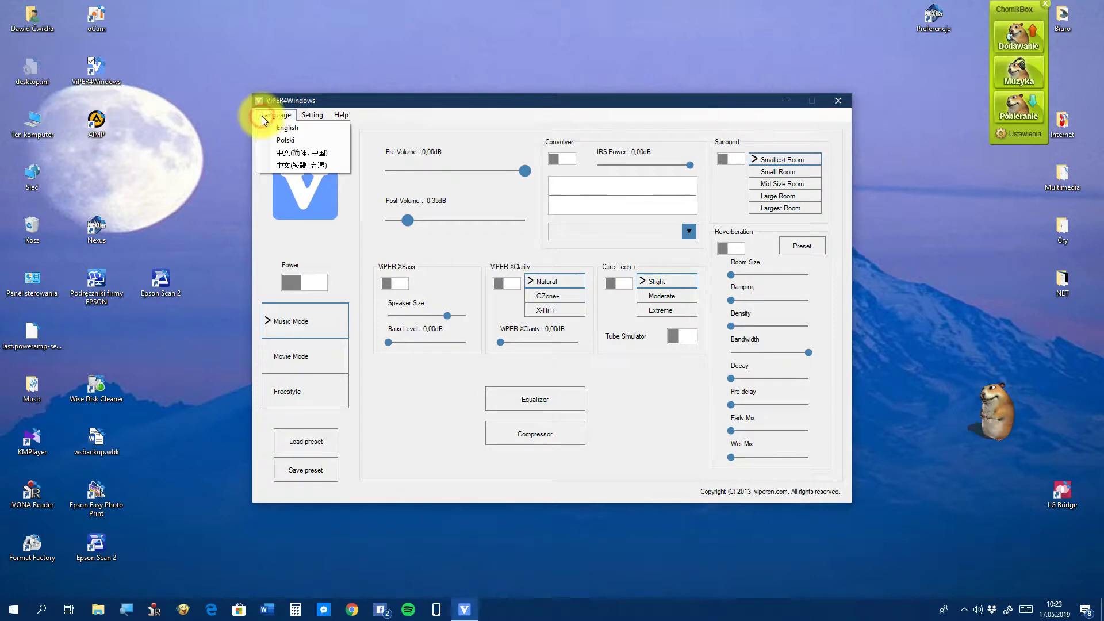
pyautogui.click(289, 137)
pyautogui.click(582, 345)
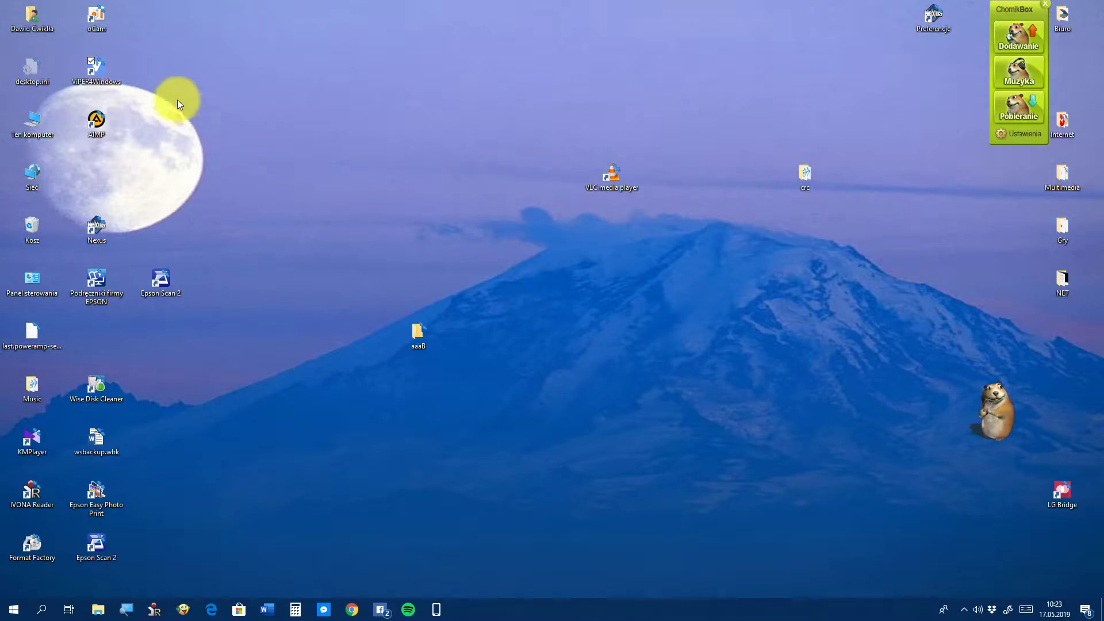
pyautogui.doubleClick(87, 69)
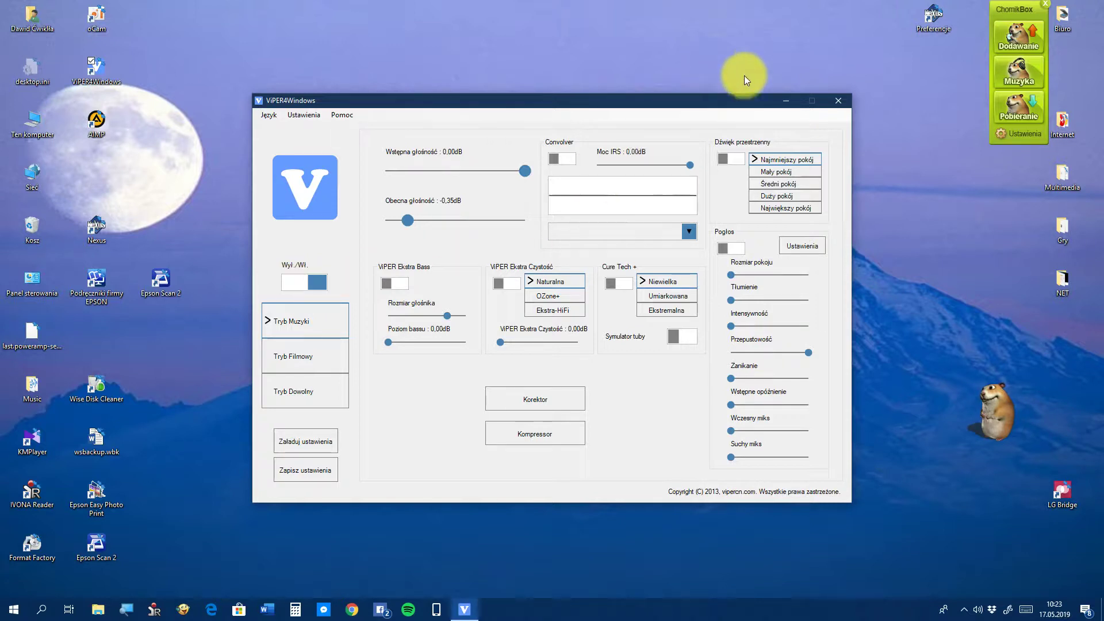
# Close the ViPER4Windows window and reopen it from the hidden notification-area icons
pyautogui.hotkey('alt', 'F4')
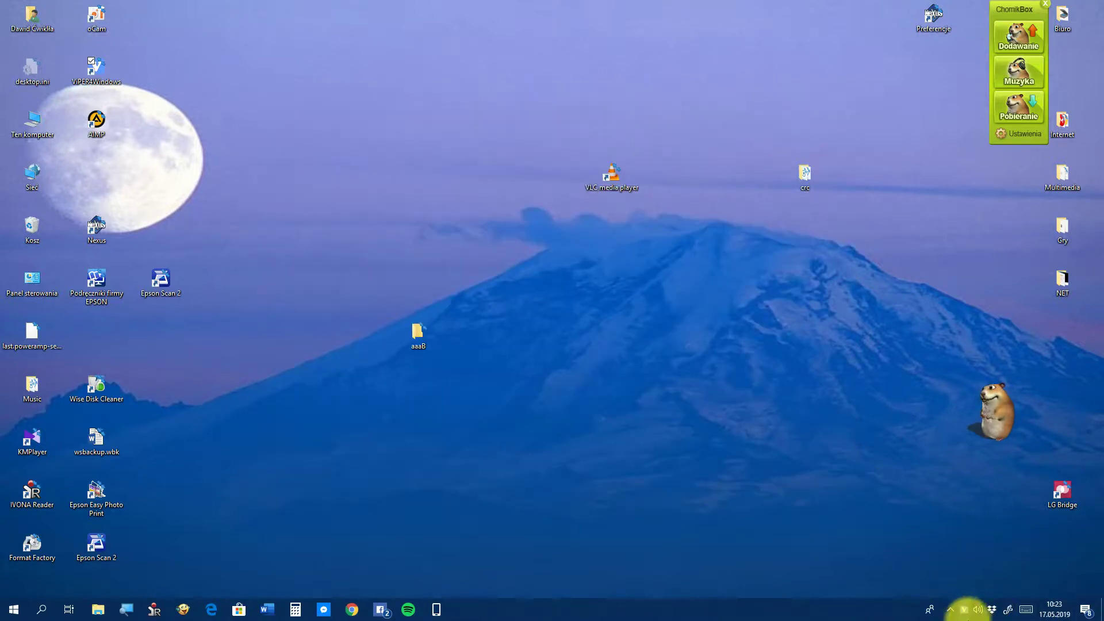
pyautogui.doubleClick(964, 609)
pyautogui.click(964, 609)
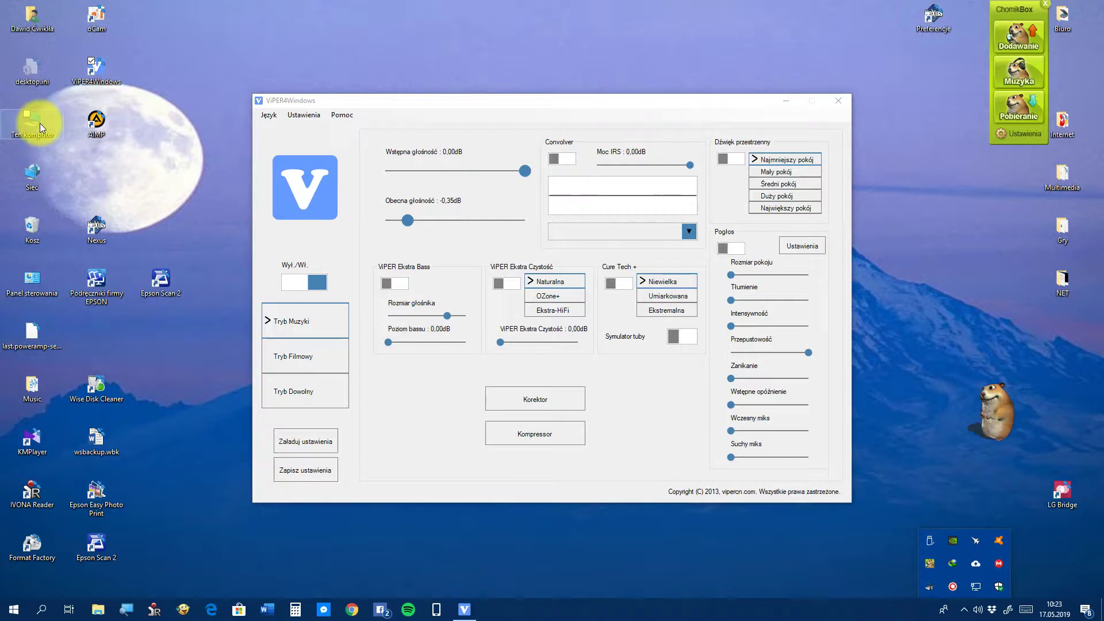
# Switch to Google Chrome, open YouTube, and search for "ncs"
pyautogui.click(354, 611)
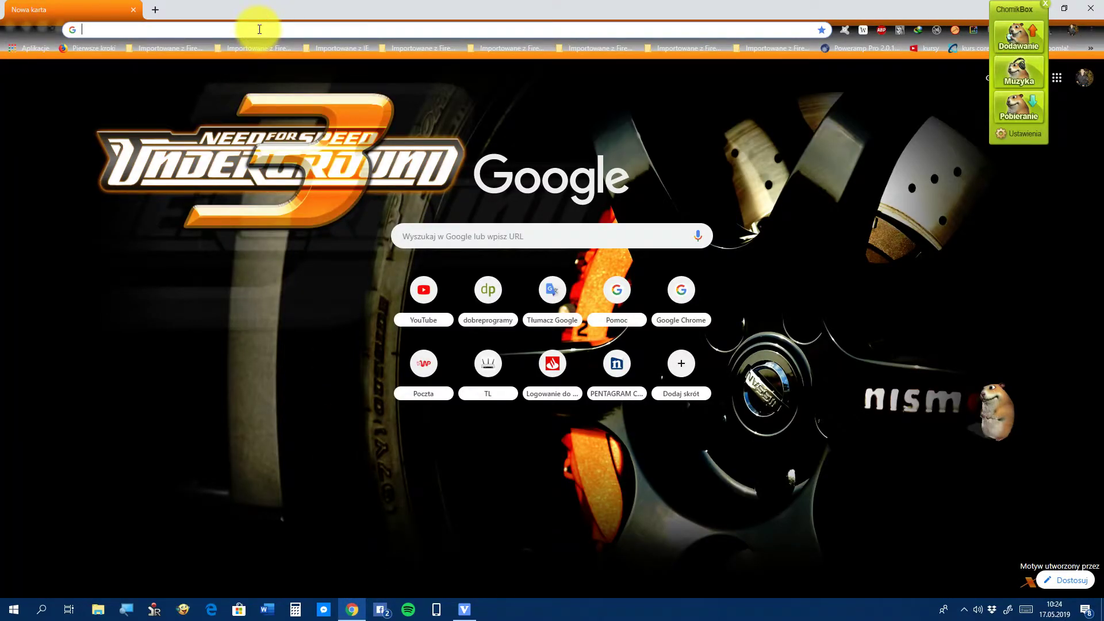
pyautogui.write('y')
pyautogui.press('Return')
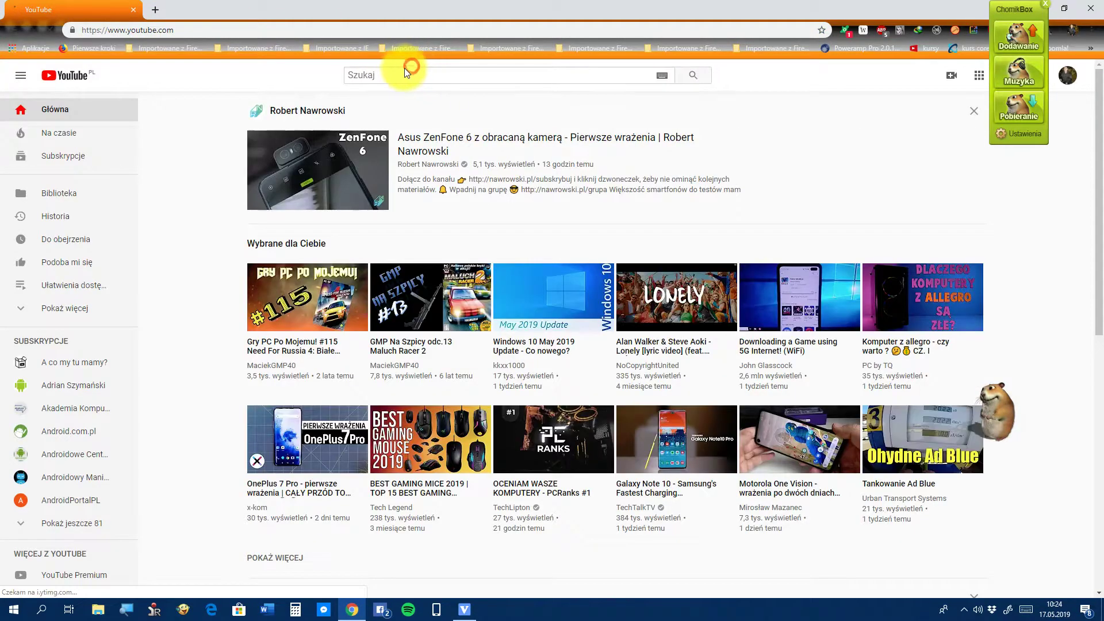
pyautogui.click(396, 73)
pyautogui.write('ncs')
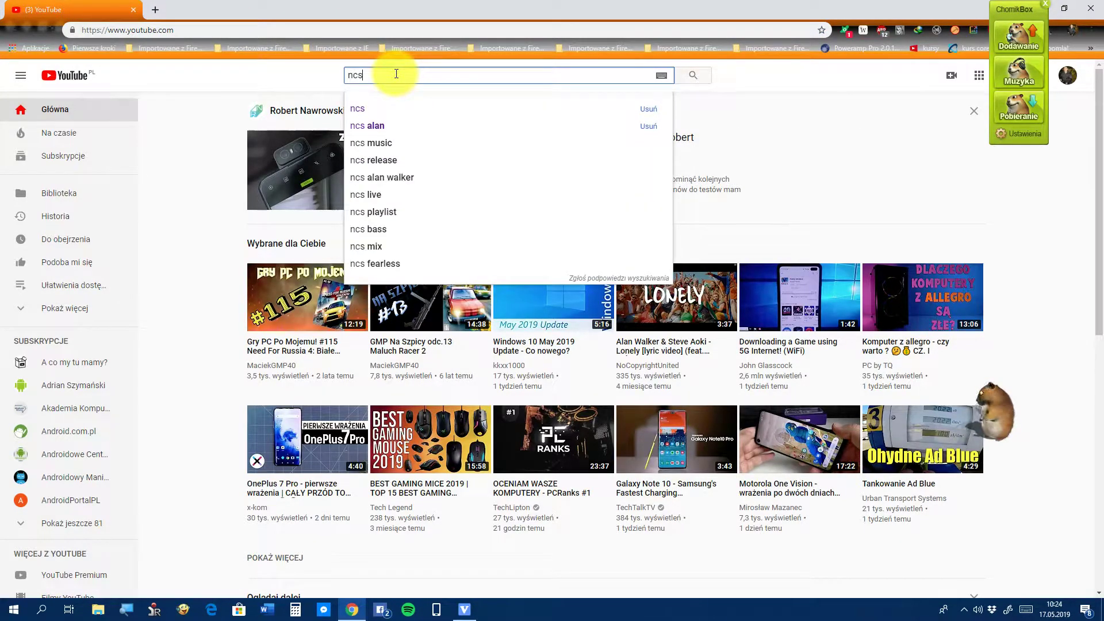
pyautogui.press('Return')
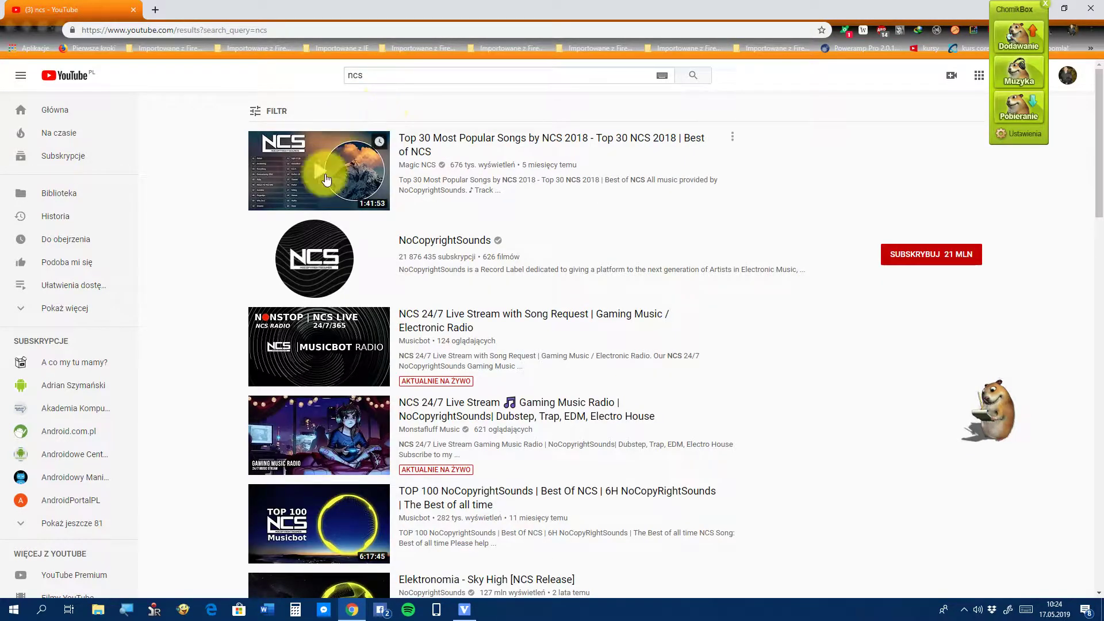
# Open the videos of the NoCopyrightSounds channel and search the channel for "elektronomia"
pyautogui.click(426, 246)
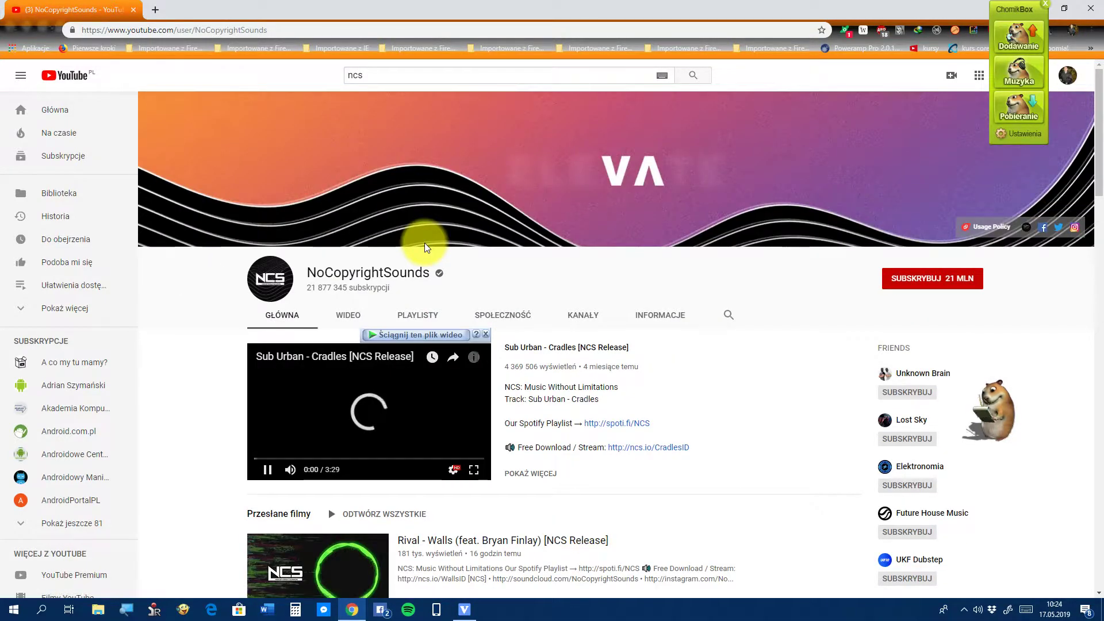
pyautogui.click(348, 315)
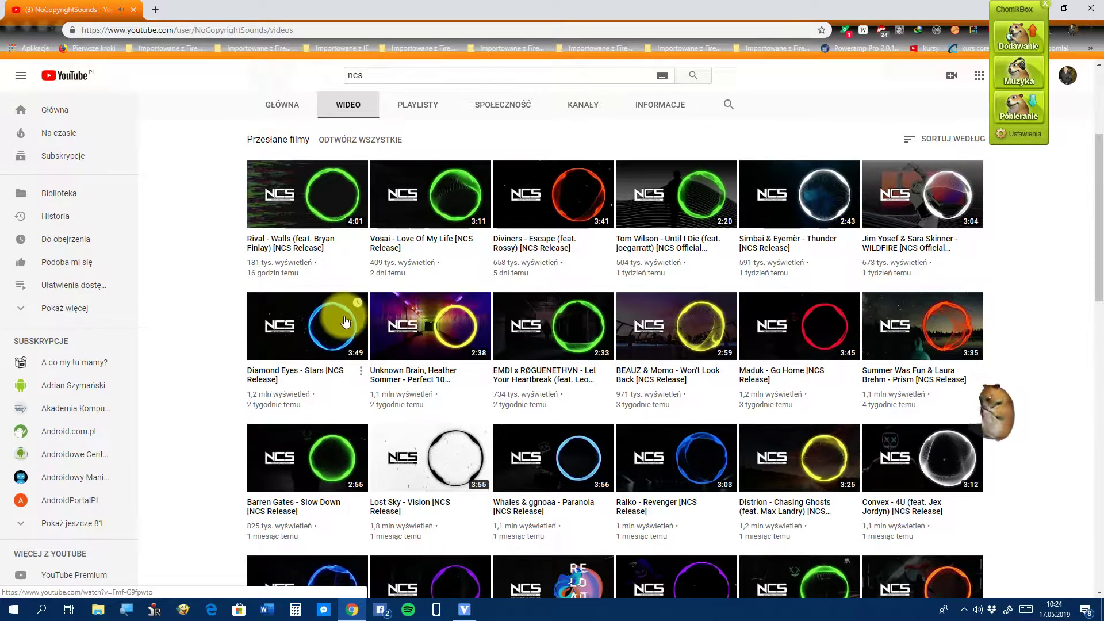
pyautogui.click(729, 105)
pyautogui.click(763, 104)
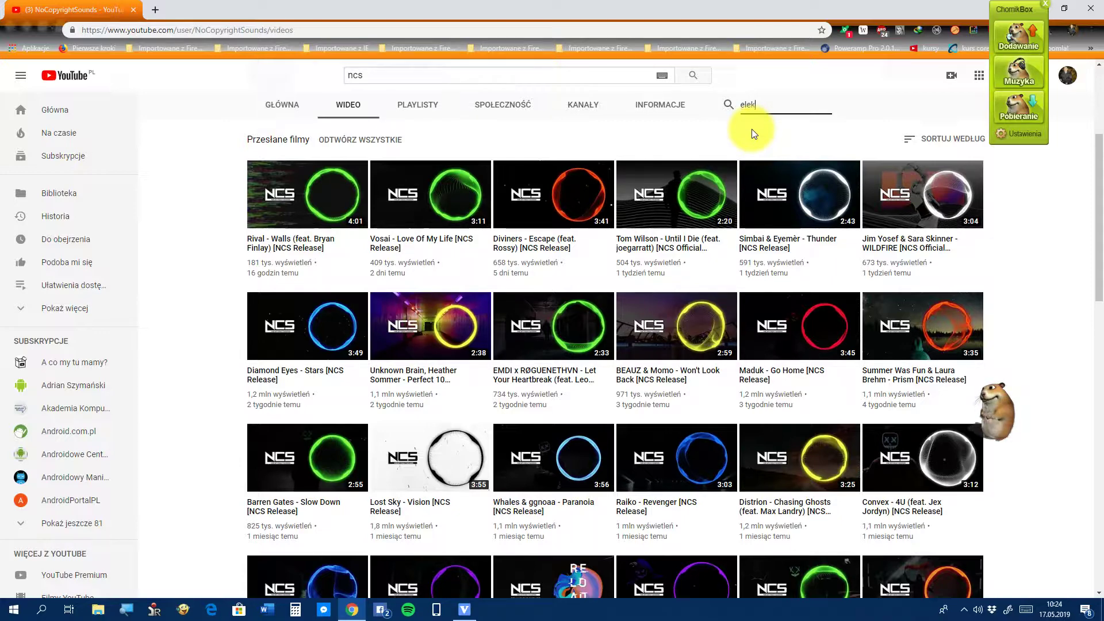
pyautogui.write('elektron')
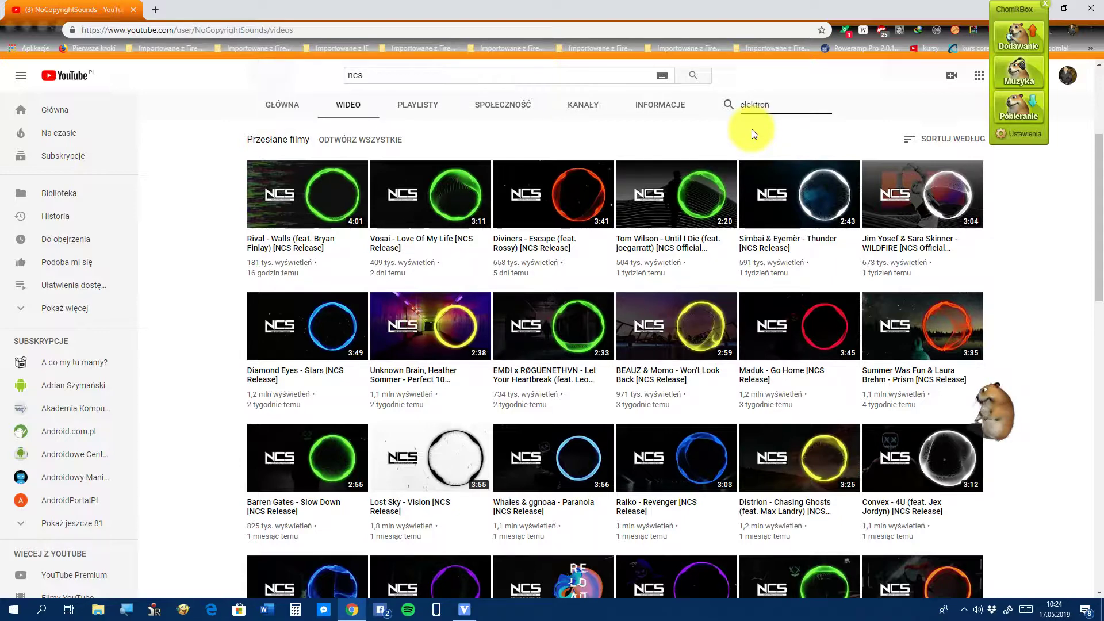
pyautogui.write('omi')
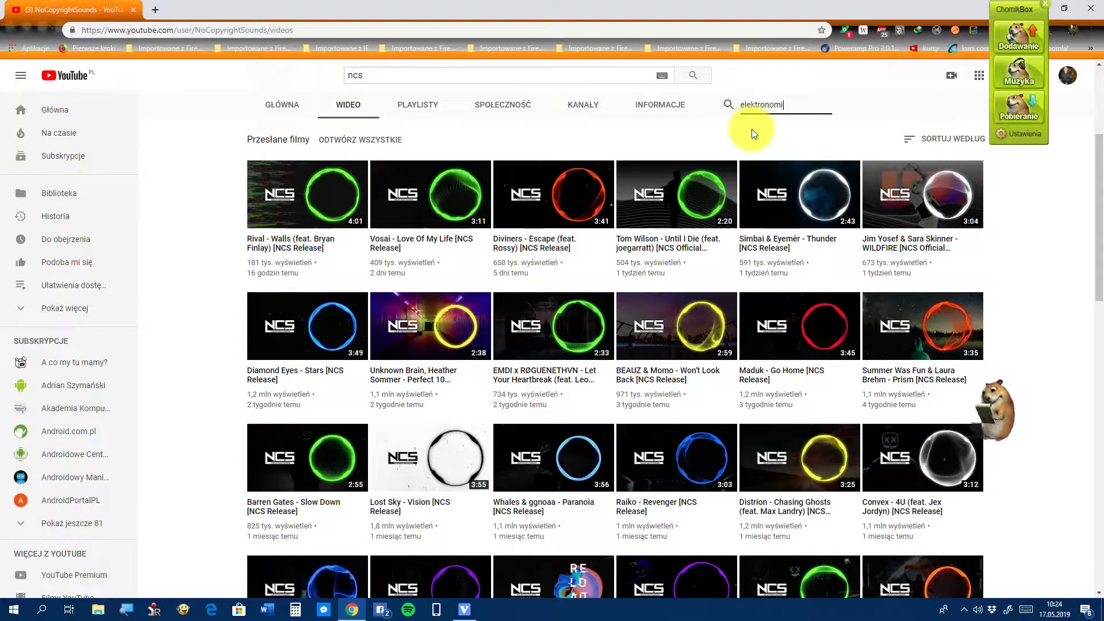
pyautogui.write('a')
pyautogui.press('Return')
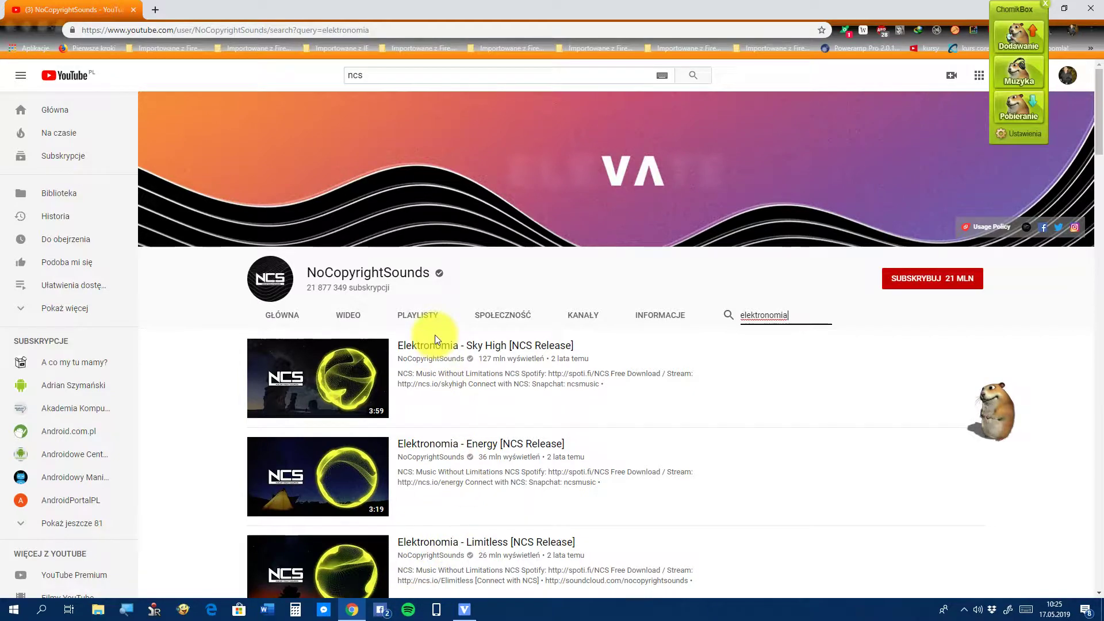
# Bring up ViPER4Windows briefly, minimise it, and play "Elektronomia - Sky High [NCS Release]" on YouTube
pyautogui.click(467, 610)
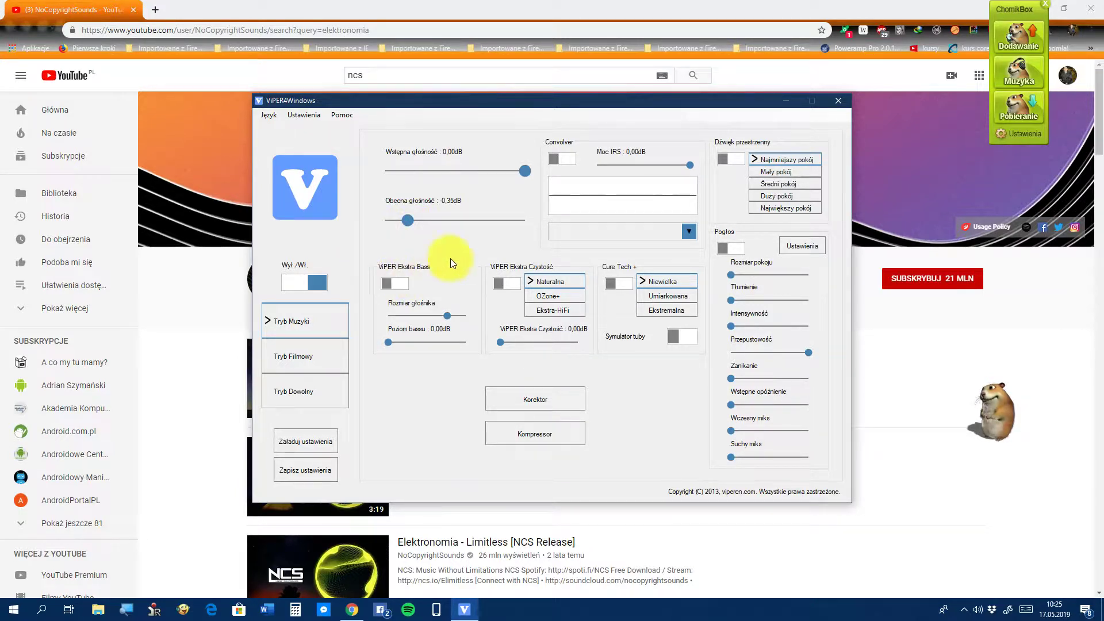
pyautogui.click(789, 102)
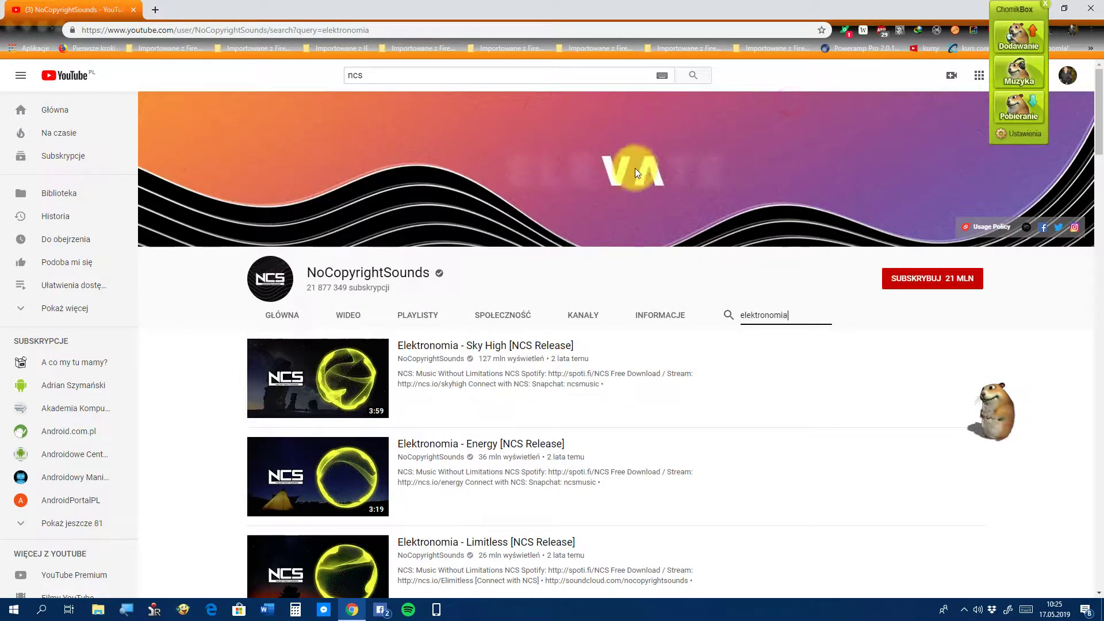
pyautogui.click(483, 346)
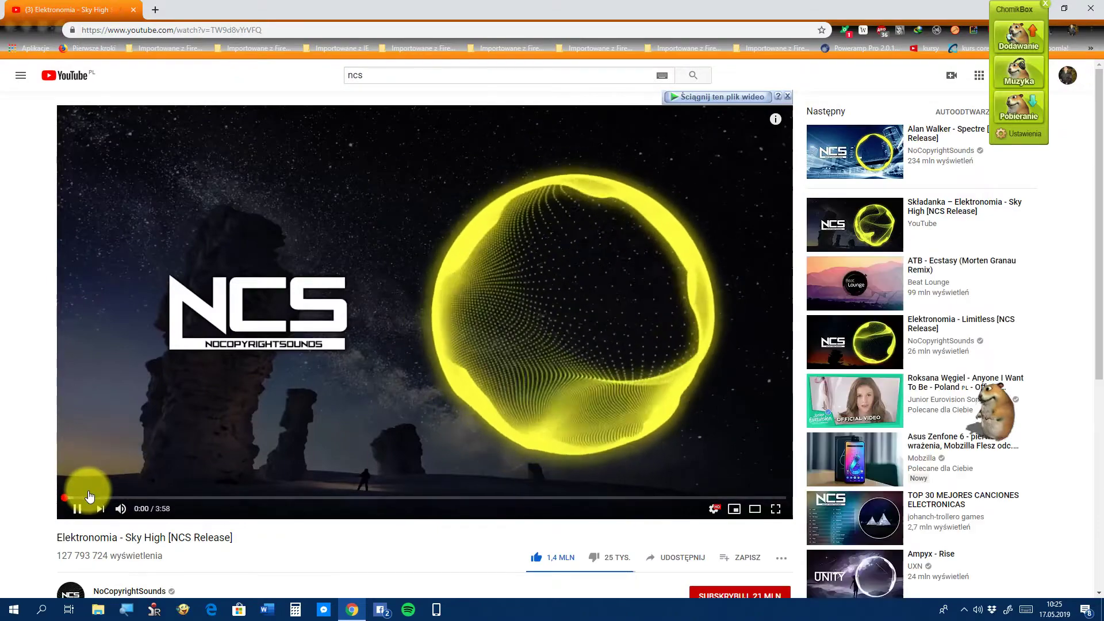
# Find and launch TuneBlade by searching for "tu", and dismiss its new-version notice without updating
pyautogui.click(11, 609)
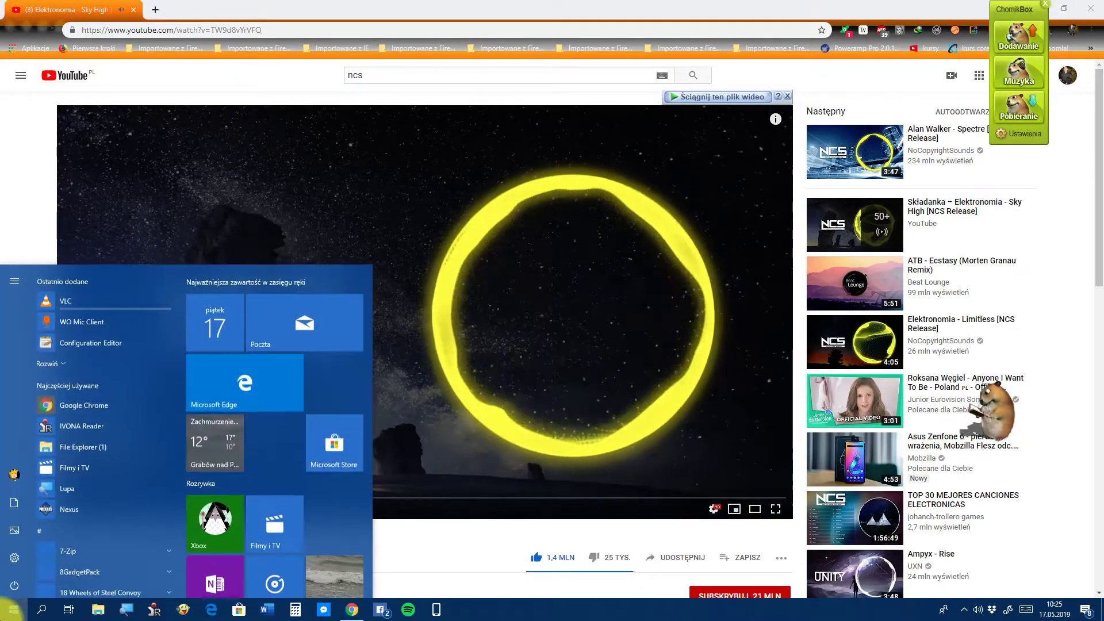
pyautogui.write('tu')
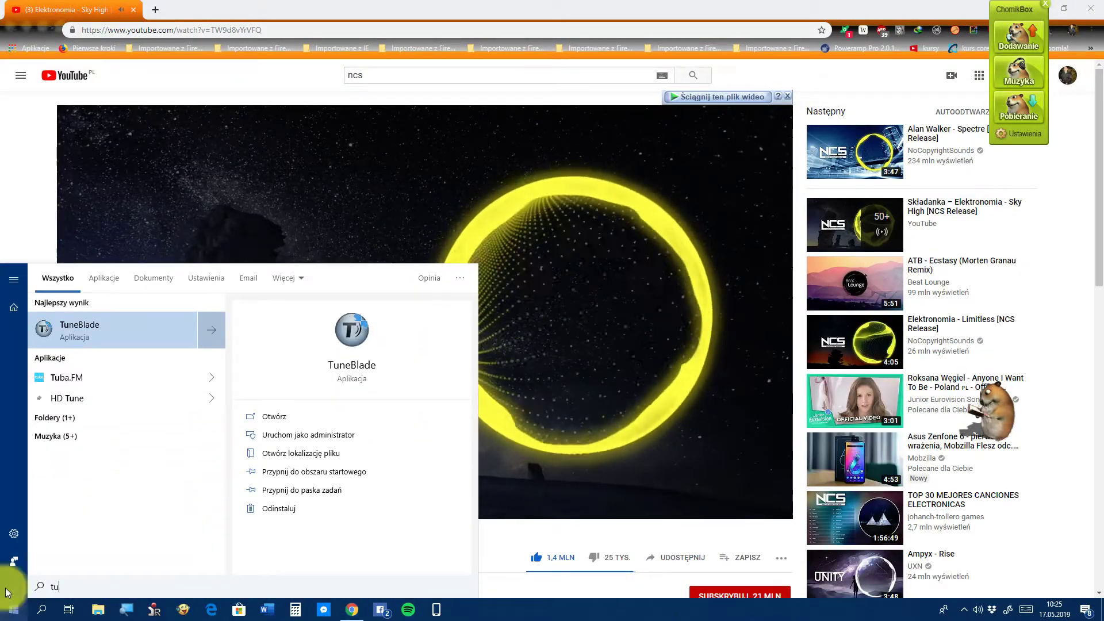
pyautogui.click(119, 339)
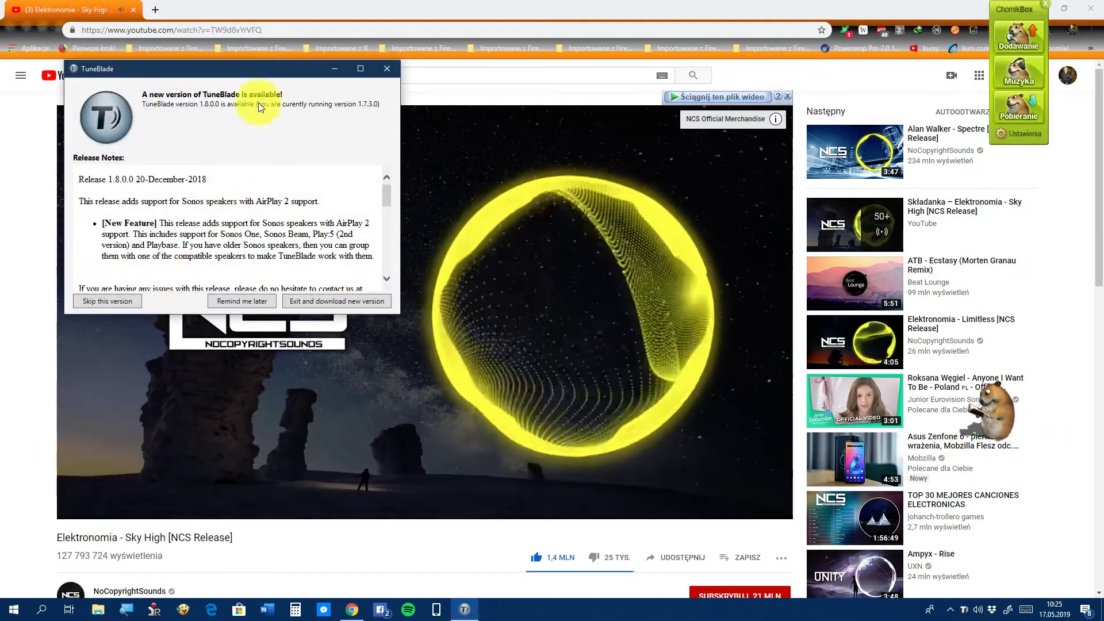
pyautogui.click(381, 73)
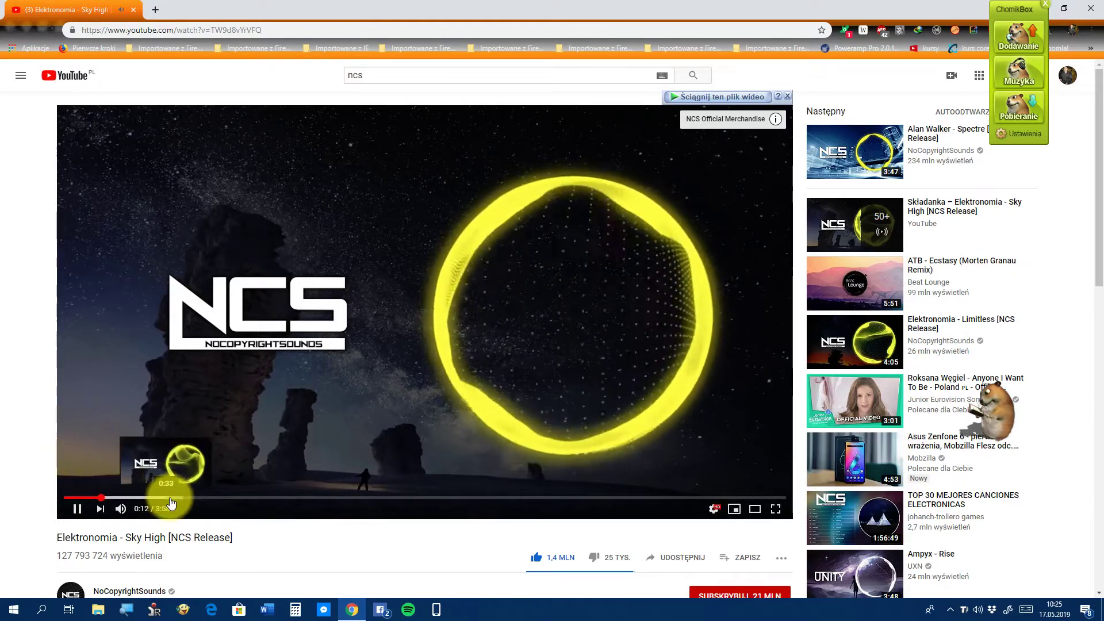
# Preview the song by skipping ahead to about 0:34 and again further on, pausing and resuming playback
pyautogui.click(169, 498)
pyautogui.click(85, 510)
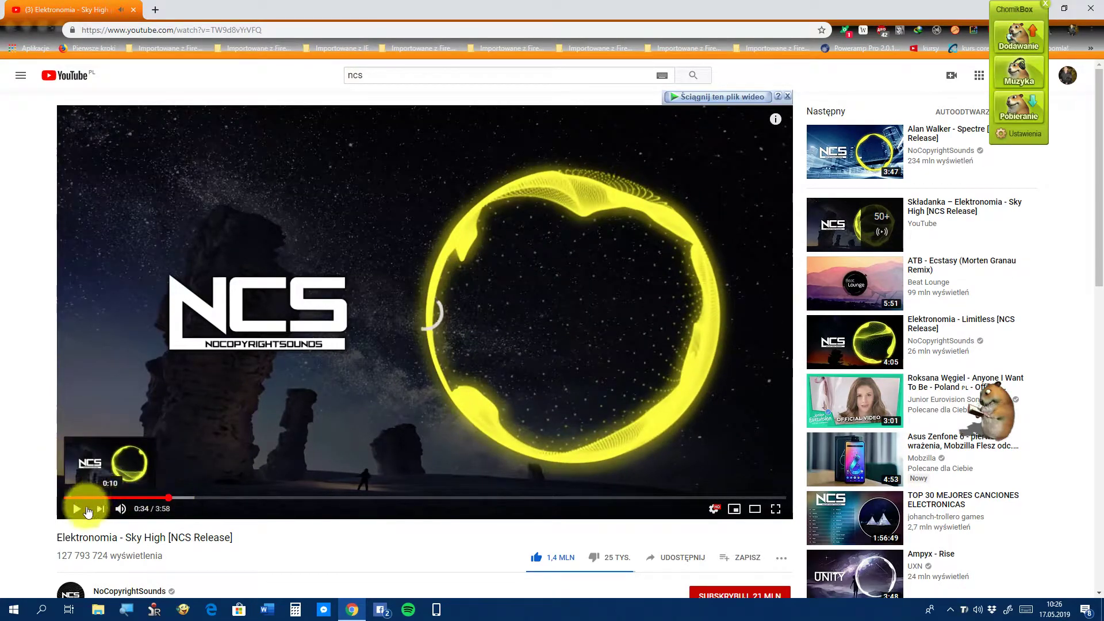
pyautogui.click(73, 511)
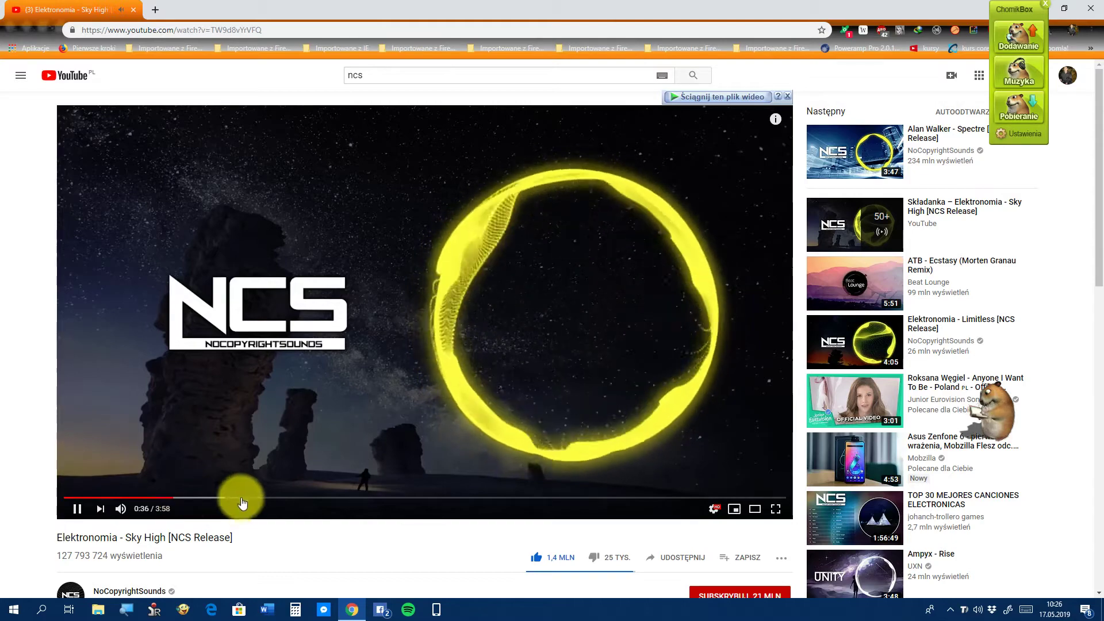
pyautogui.click(241, 498)
pyautogui.click(79, 506)
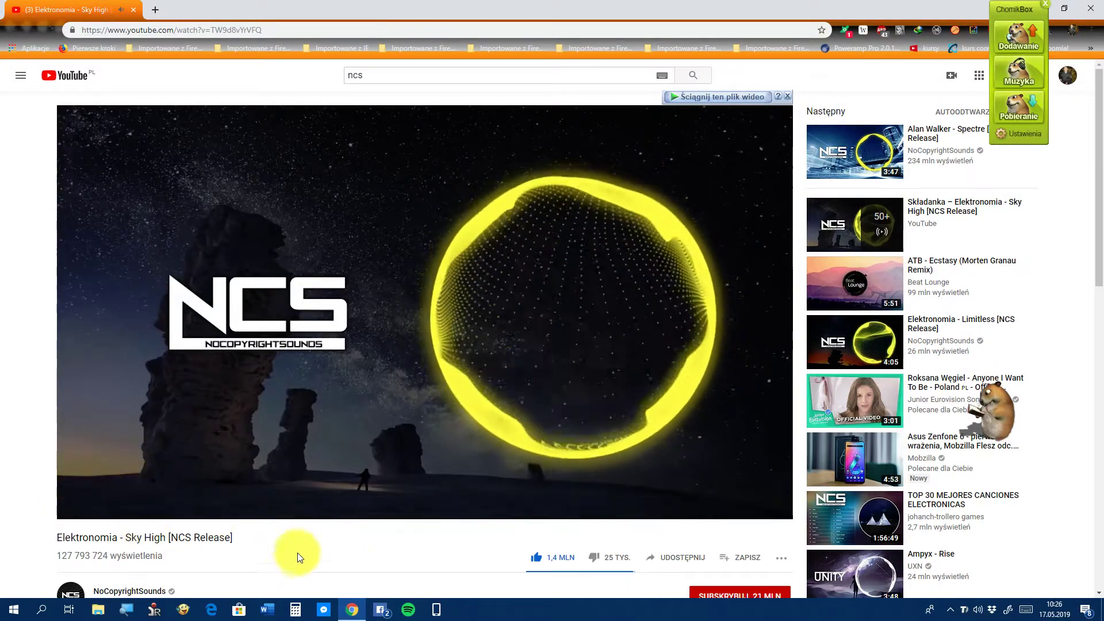
# Open ViPER4Windows from the notification area, enable ViPER Ekstra Bass, and raise Poziom bassu to about 13,06 dB
pyautogui.click(950, 609)
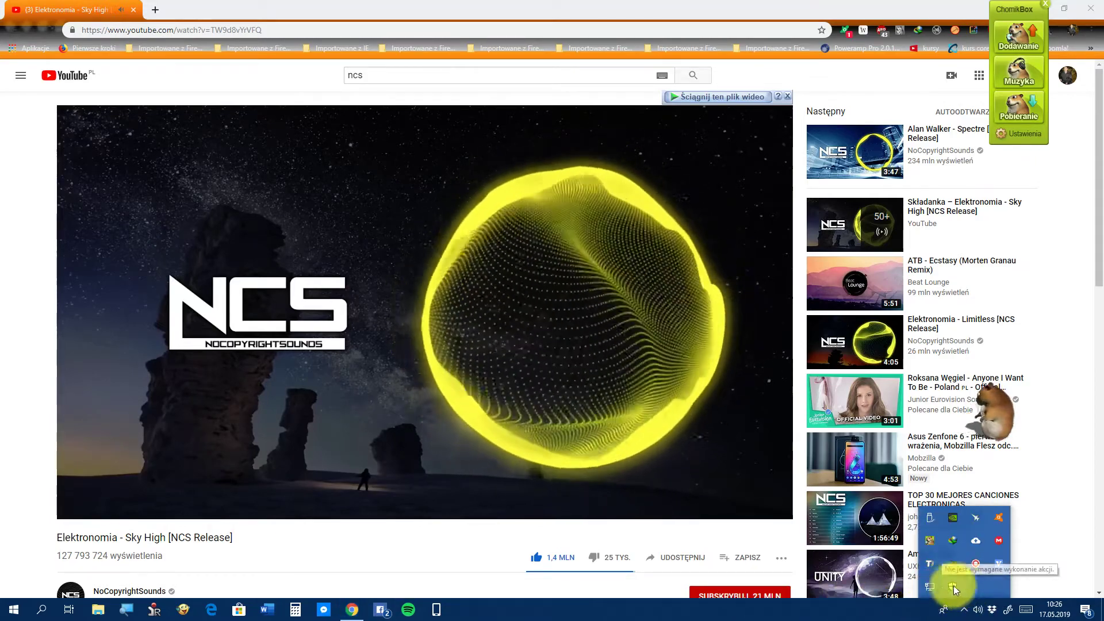
pyautogui.click(998, 566)
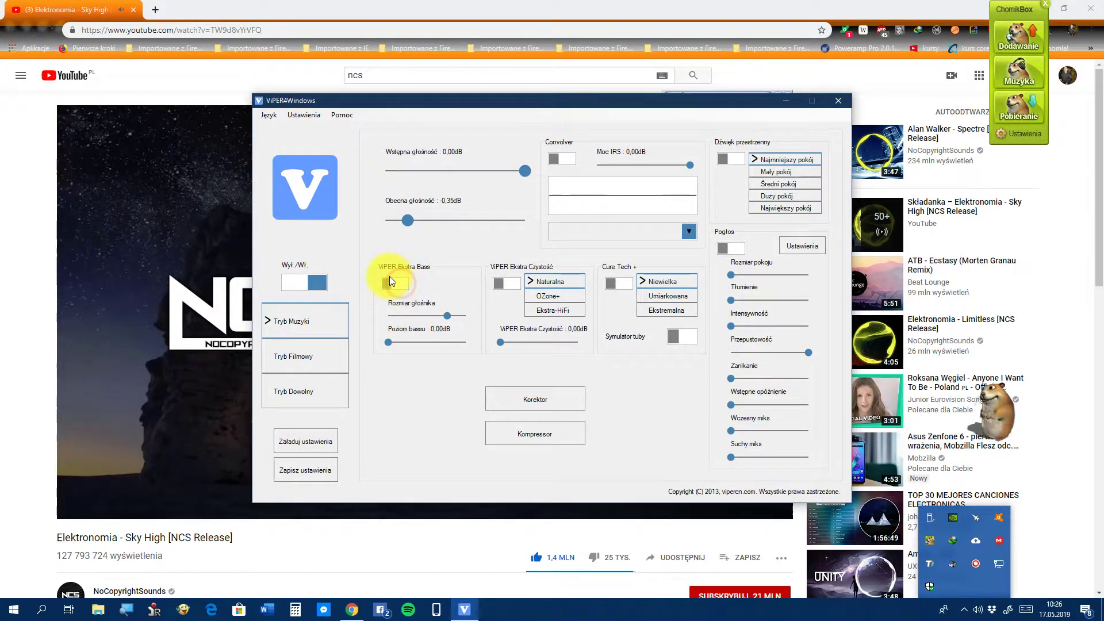
pyautogui.click(389, 282)
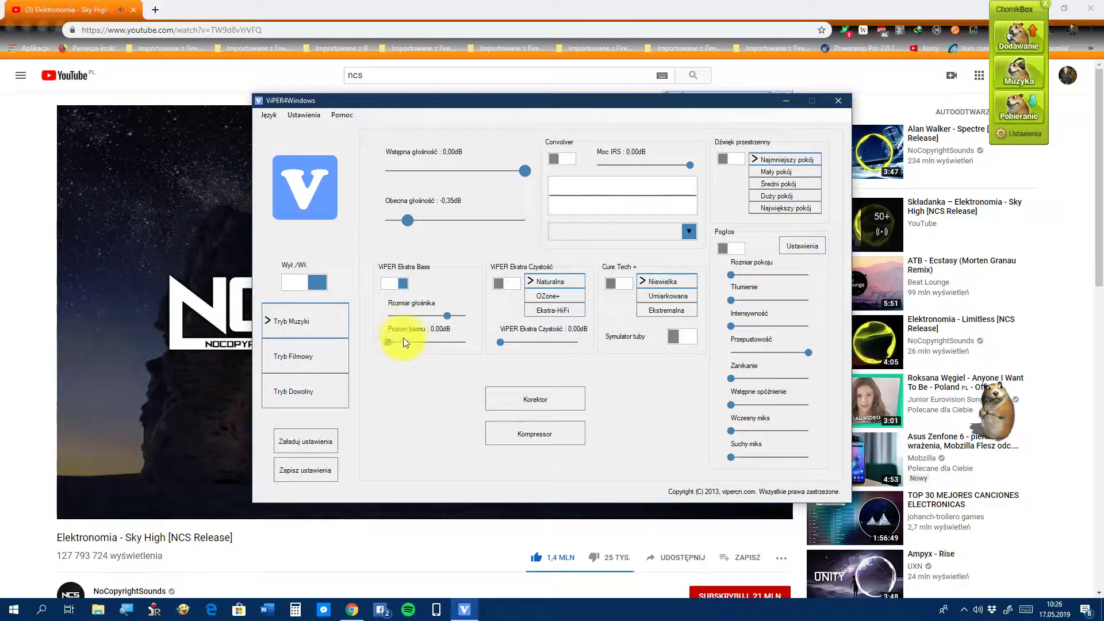
pyautogui.moveTo(386, 342); pyautogui.dragTo(426, 349)
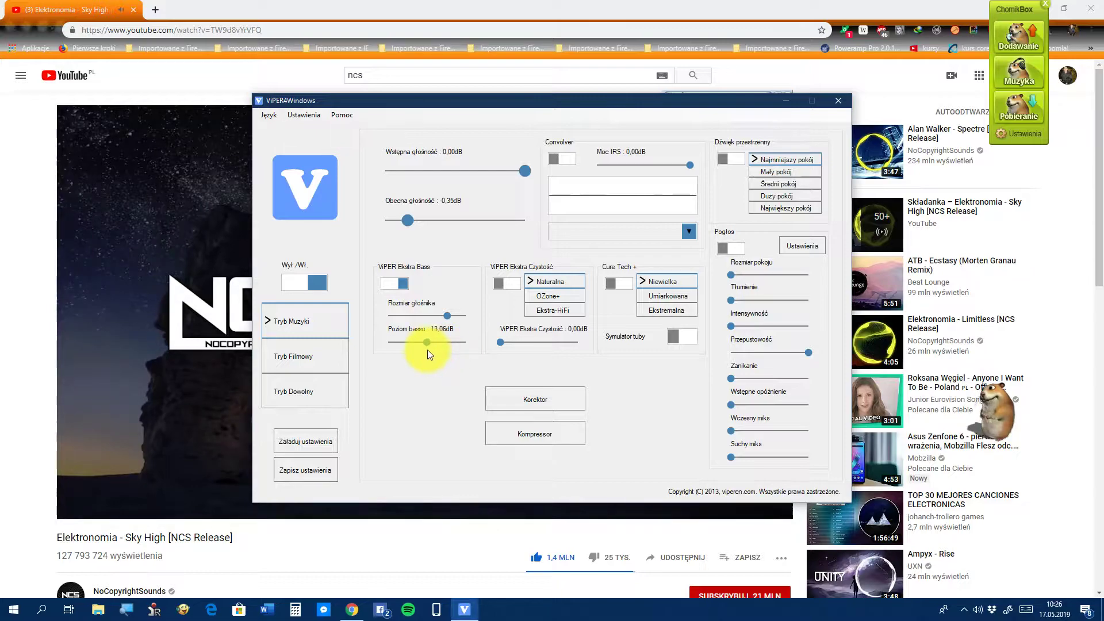
# Replay the song from about 0:47, return to ViPER4Windows, and raise Poziom bassu to 18,06 dB
pyautogui.click(225, 480)
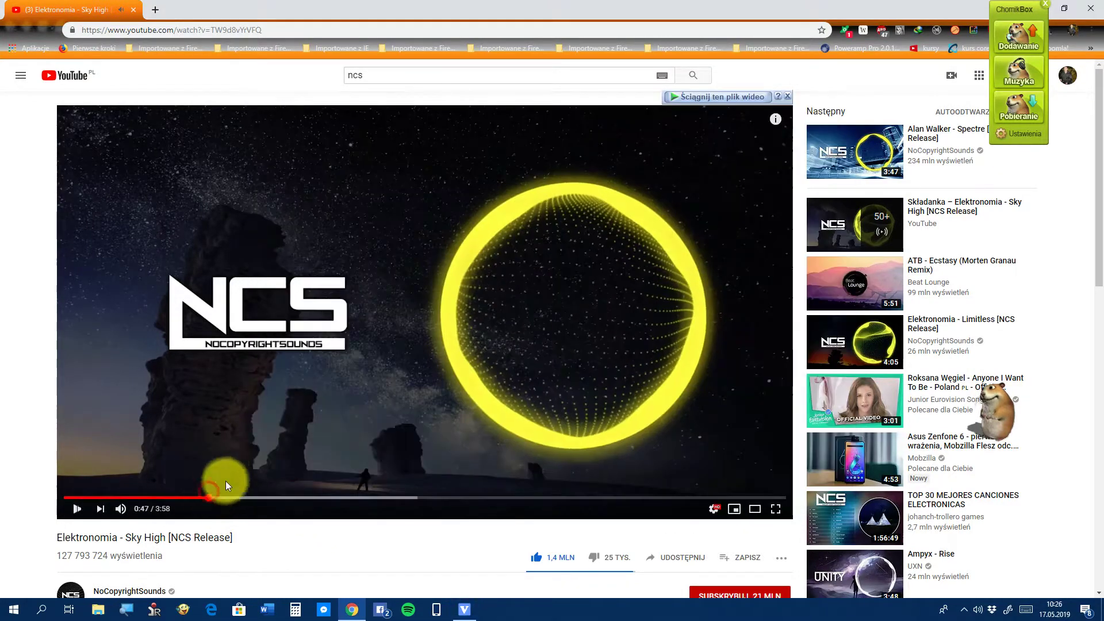
pyautogui.click(465, 607)
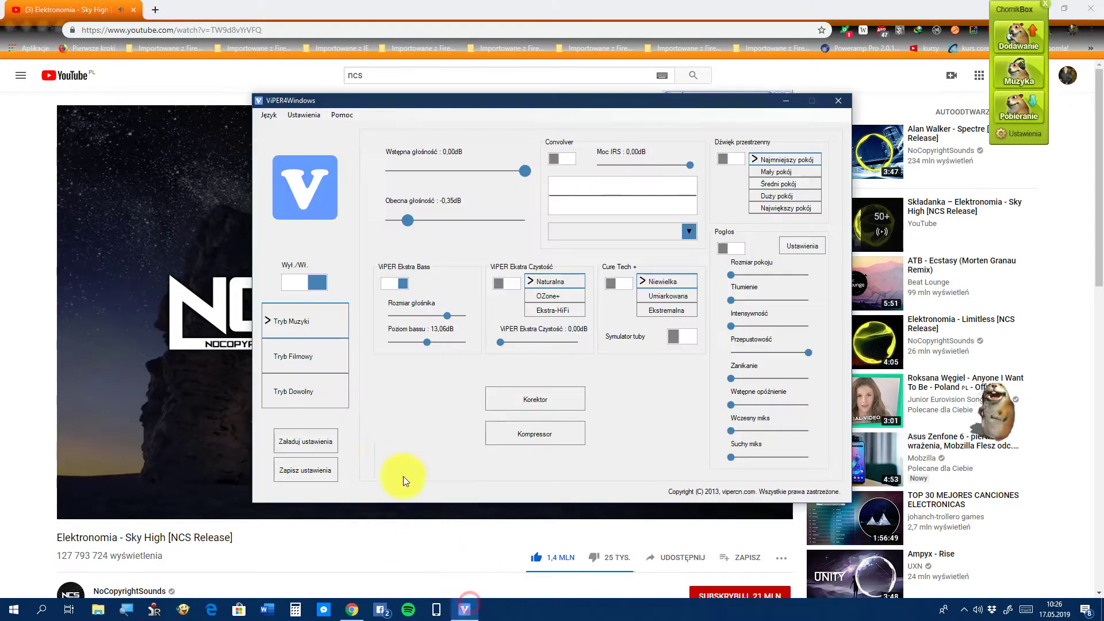
pyautogui.moveTo(424, 339); pyautogui.dragTo(470, 348)
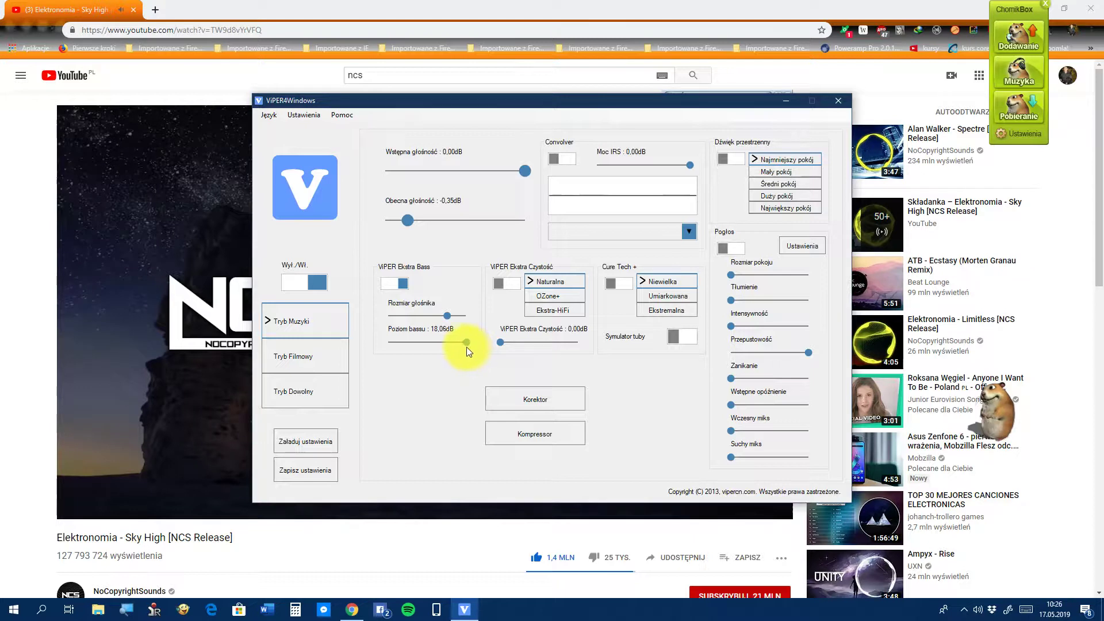
pyautogui.moveTo(467, 347)
pyautogui.mouseDown()
pyautogui.moveTo(391, 347)
pyautogui.moveTo(465, 347)
pyautogui.mouseUp()
# Lower Poziom bassu to 0,00 dB, pause the YouTube song, and bring ViPER4Windows back to the front
pyautogui.moveTo(468, 345); pyautogui.dragTo(388, 344)
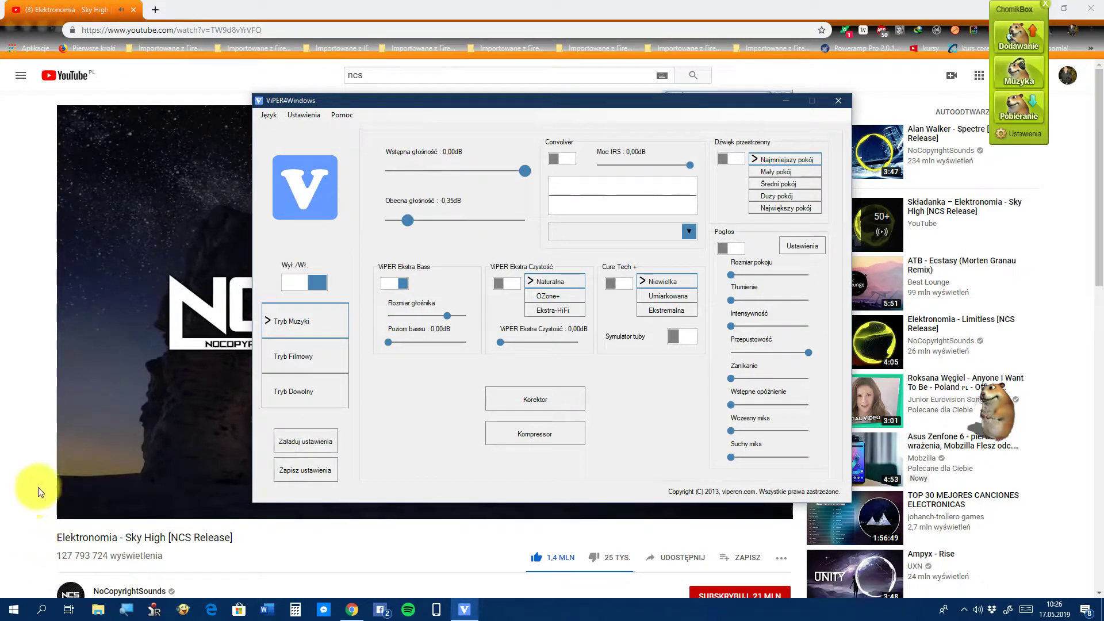
pyautogui.click(77, 509)
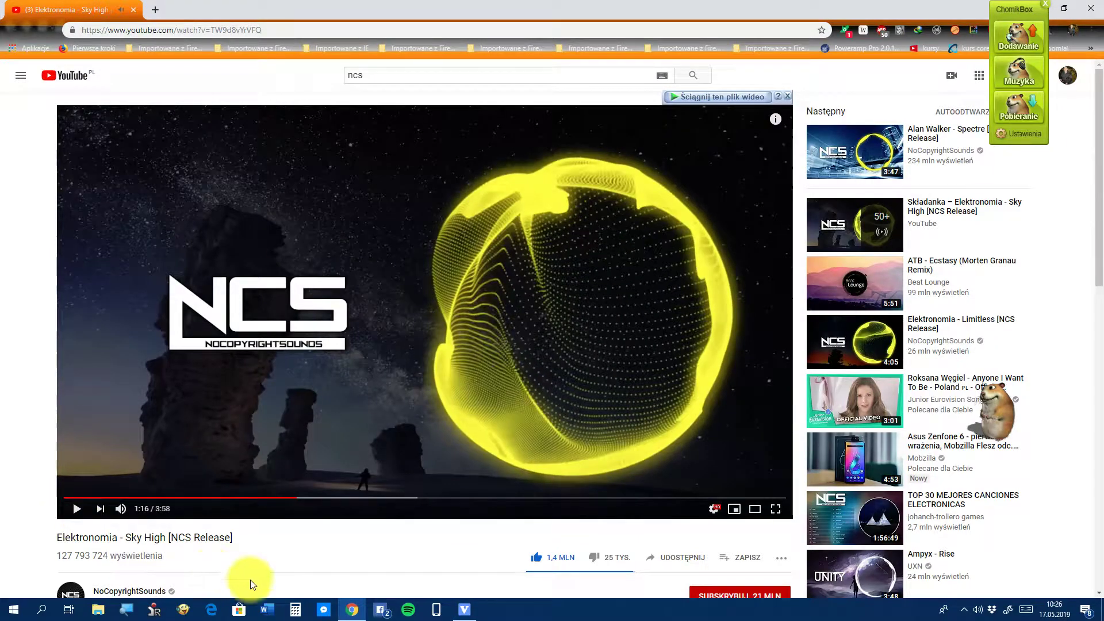
pyautogui.click(464, 609)
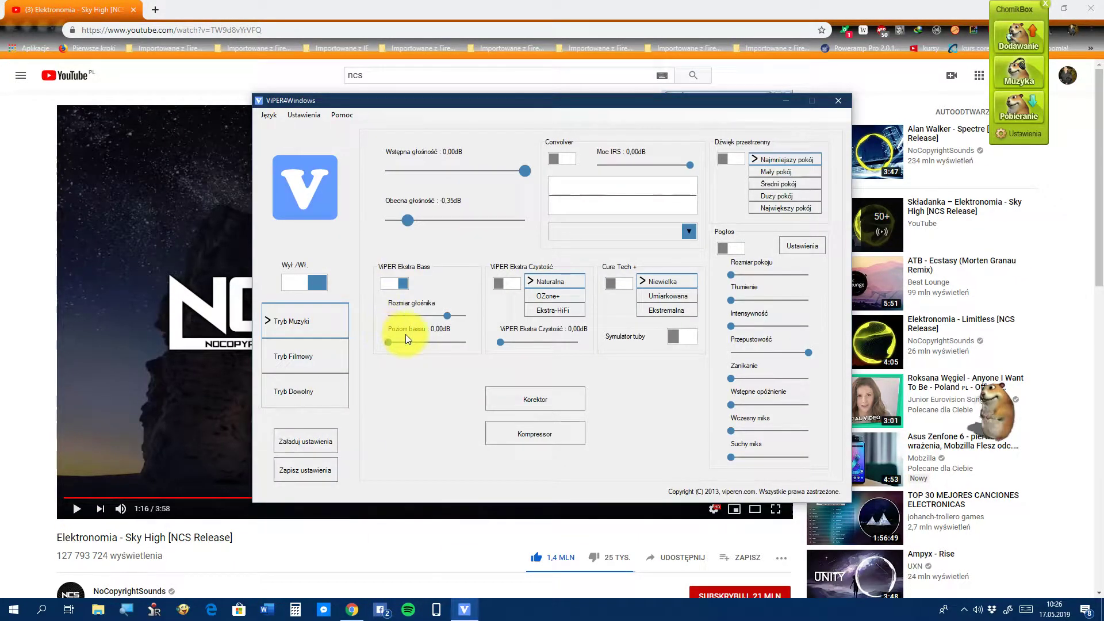